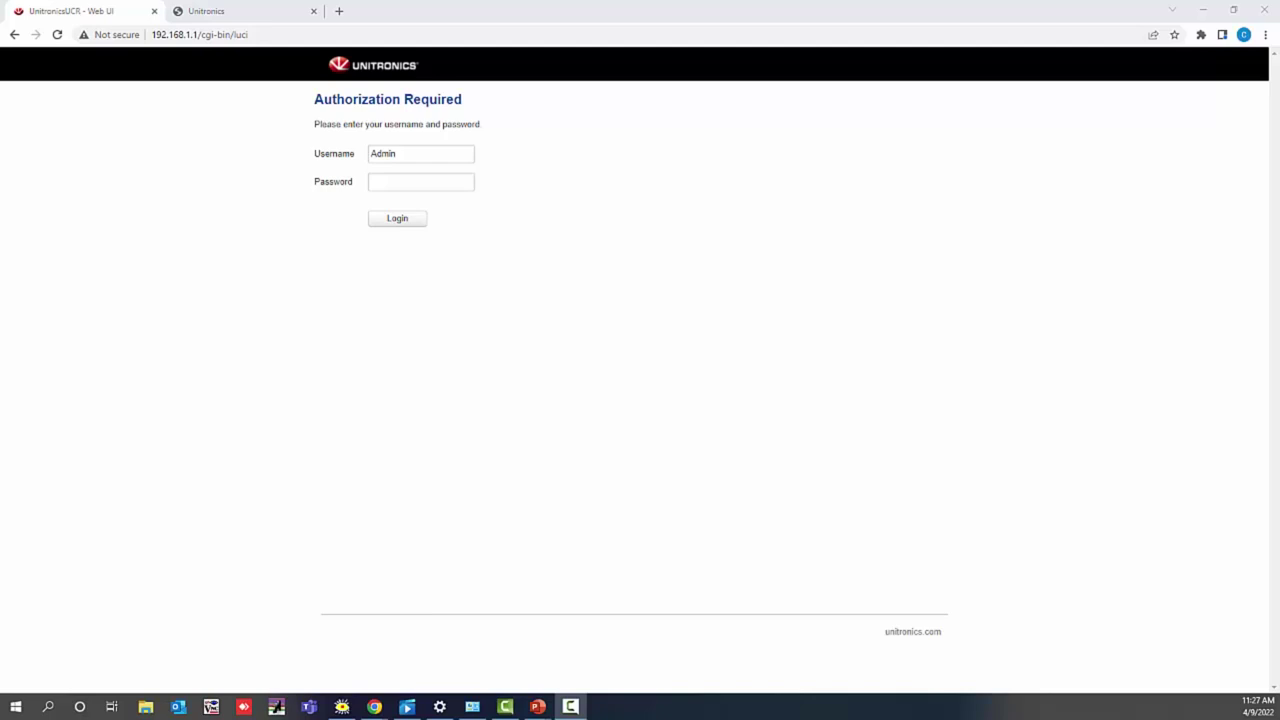
Step: Log in to the router's web interface with the admin password
{"action": "left_click", "coordinate": [384, 182]}
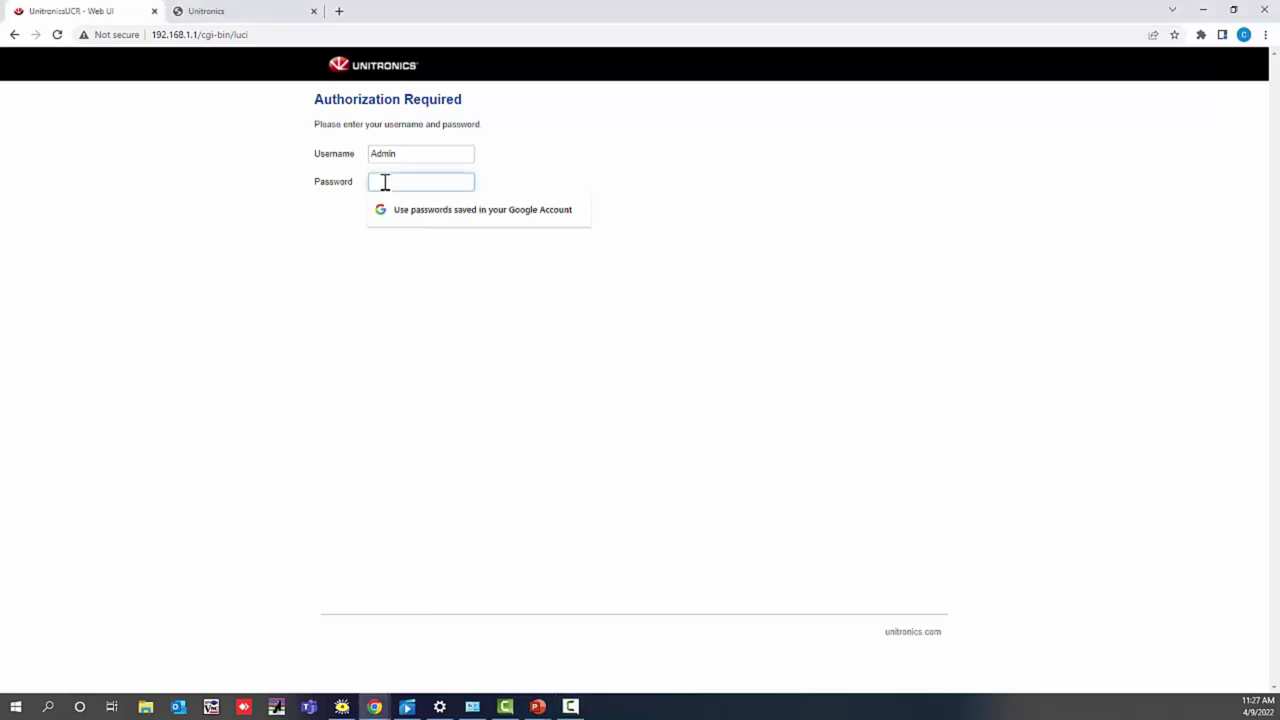
{"action": "type", "text": "admin"}
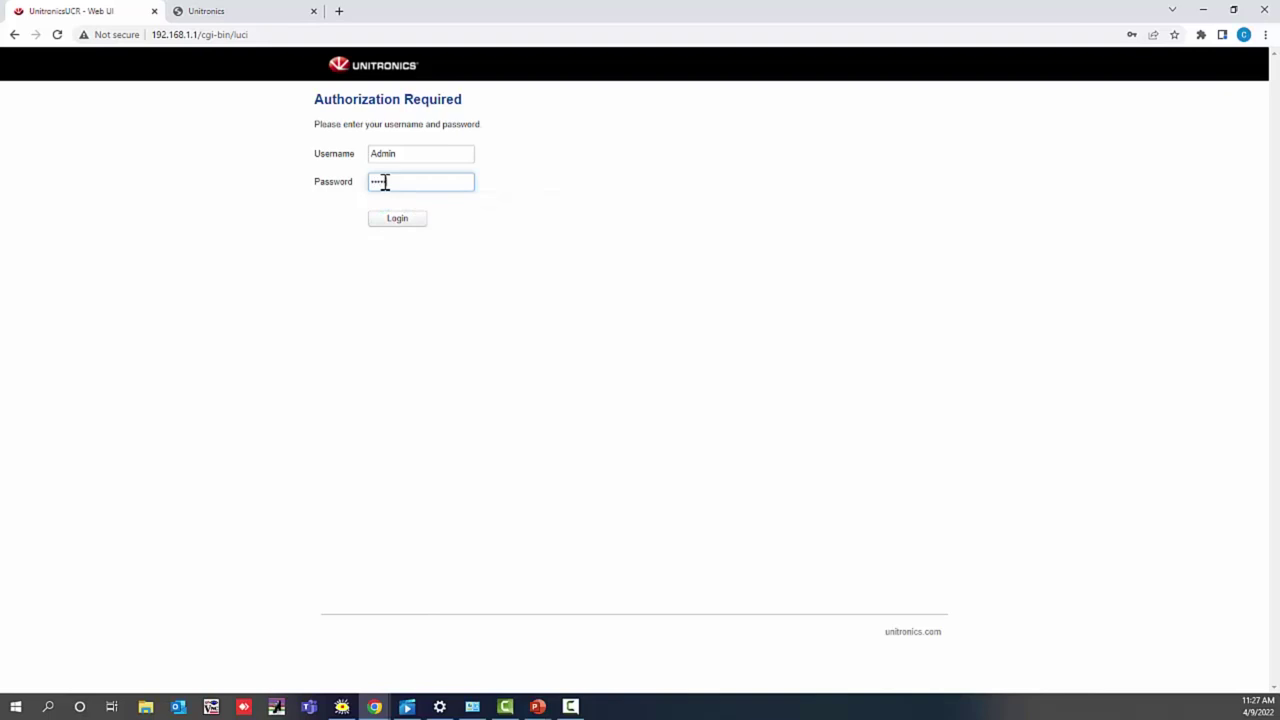
{"action": "left_click", "coordinate": [404, 220]}
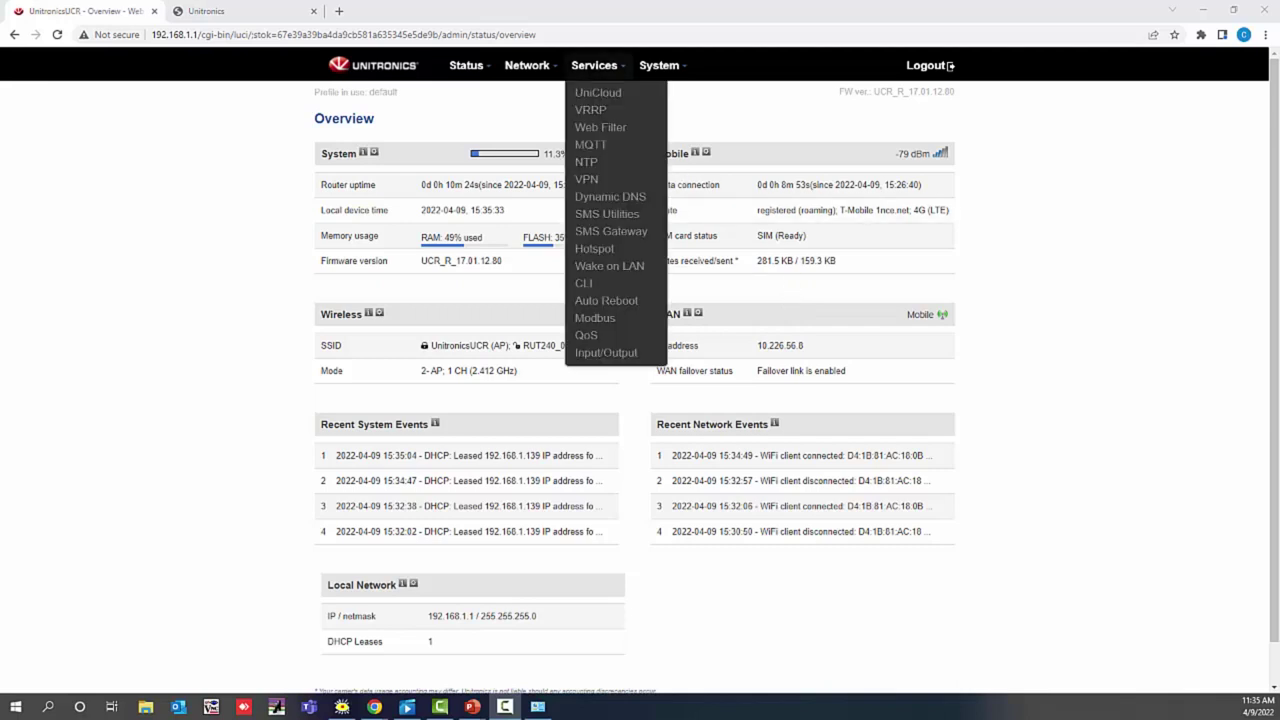
Step: Go to the UniCloud settings under Services
{"action": "left_click", "coordinate": [603, 92]}
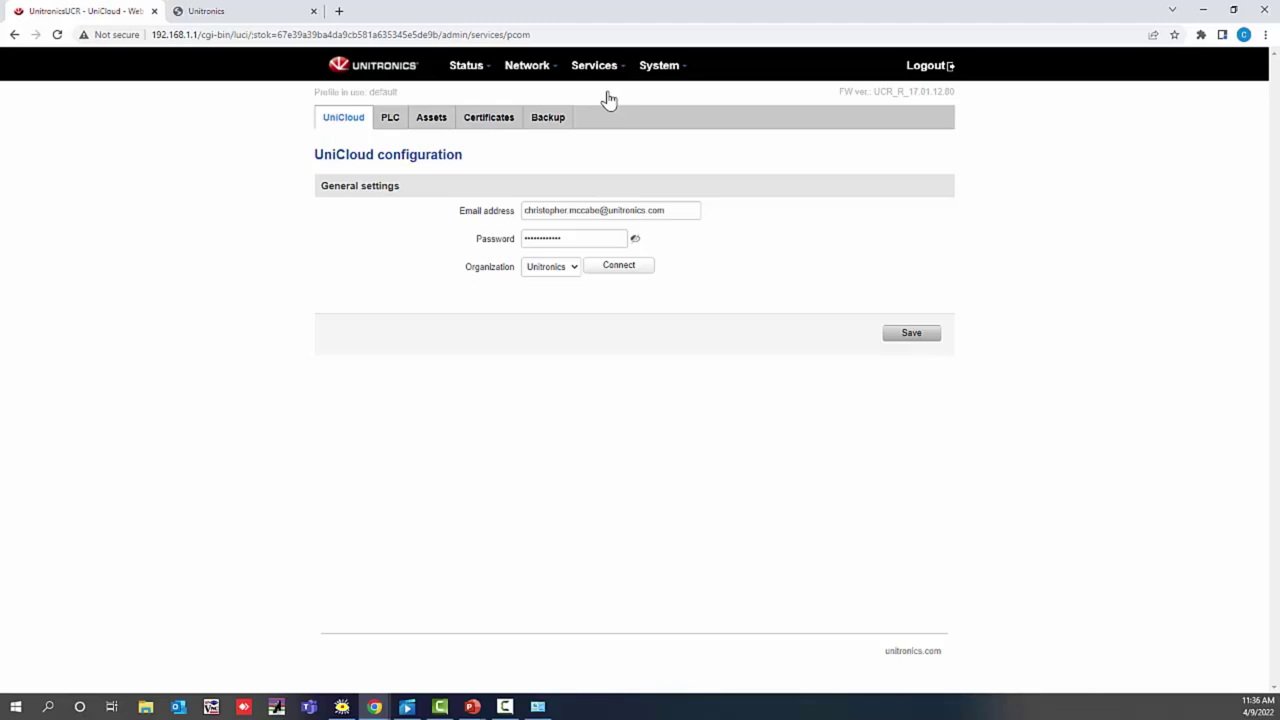
Step: Connect to UniCloud to fetch the Unitronics organization and save the profile
{"action": "left_click", "coordinate": [618, 267]}
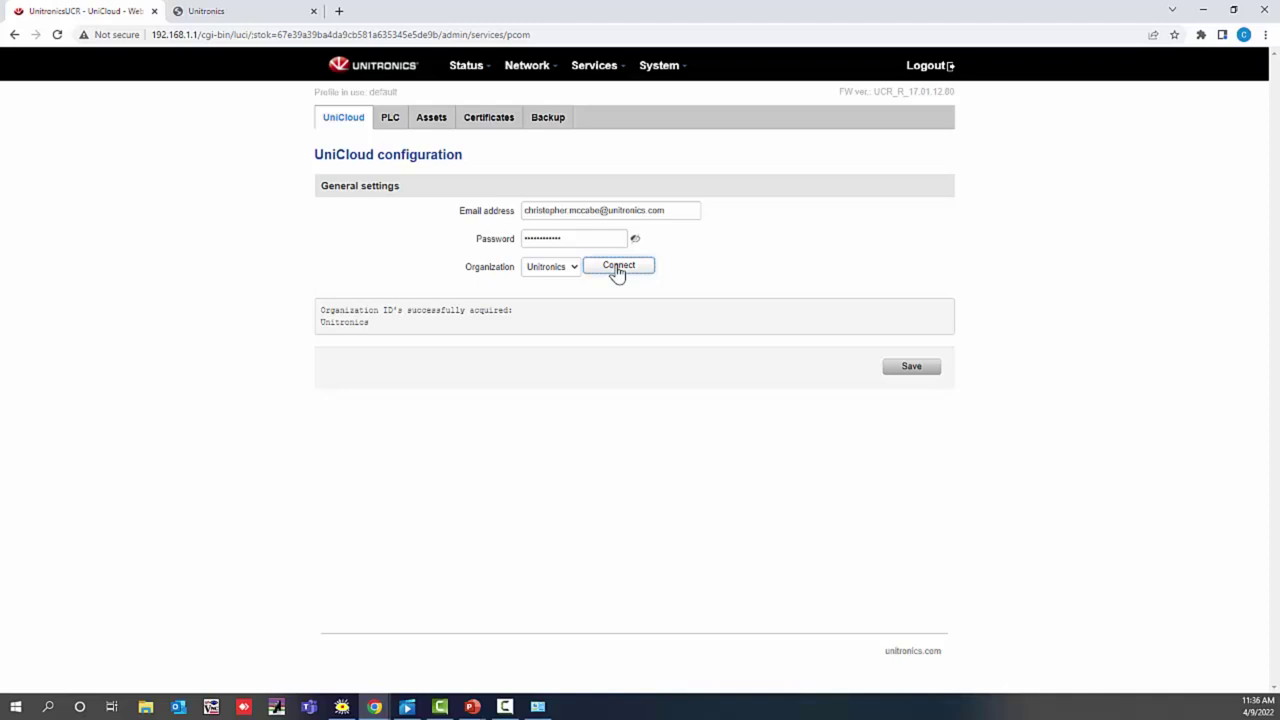
{"action": "left_click", "coordinate": [894, 370]}
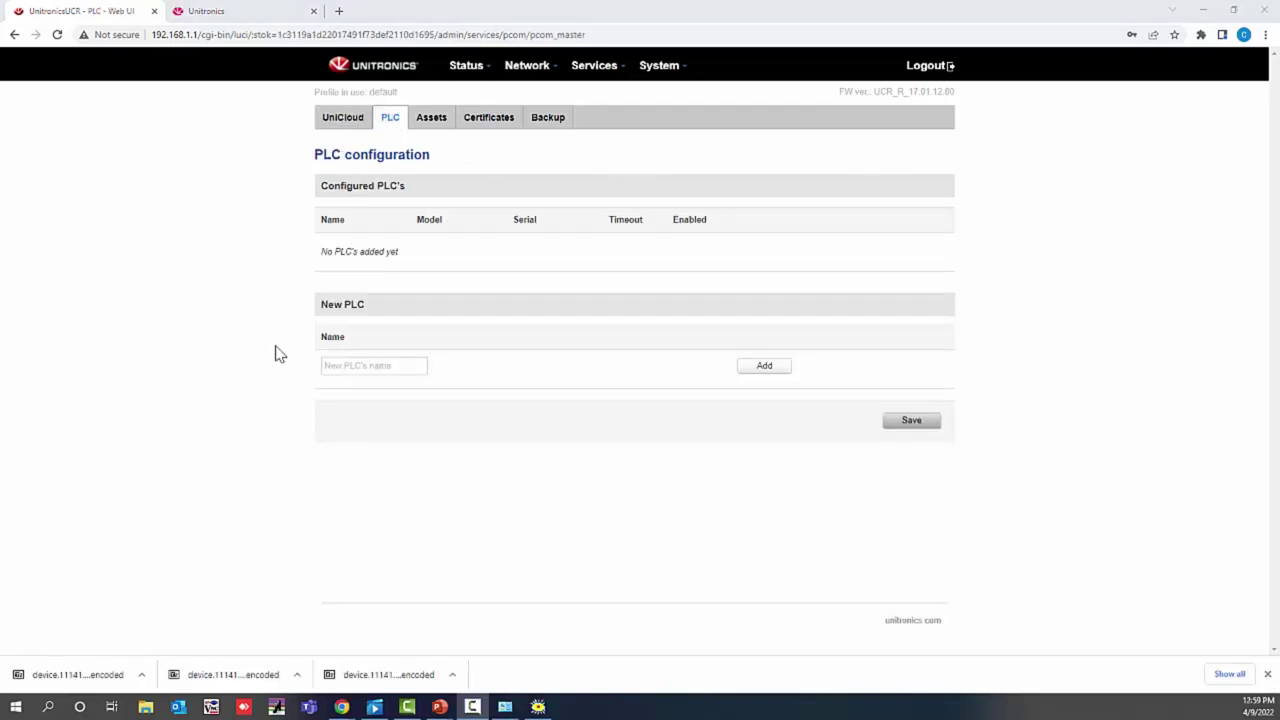
Step: Add a new PLC named 'V570 Webinar'
{"action": "left_click", "coordinate": [367, 367]}
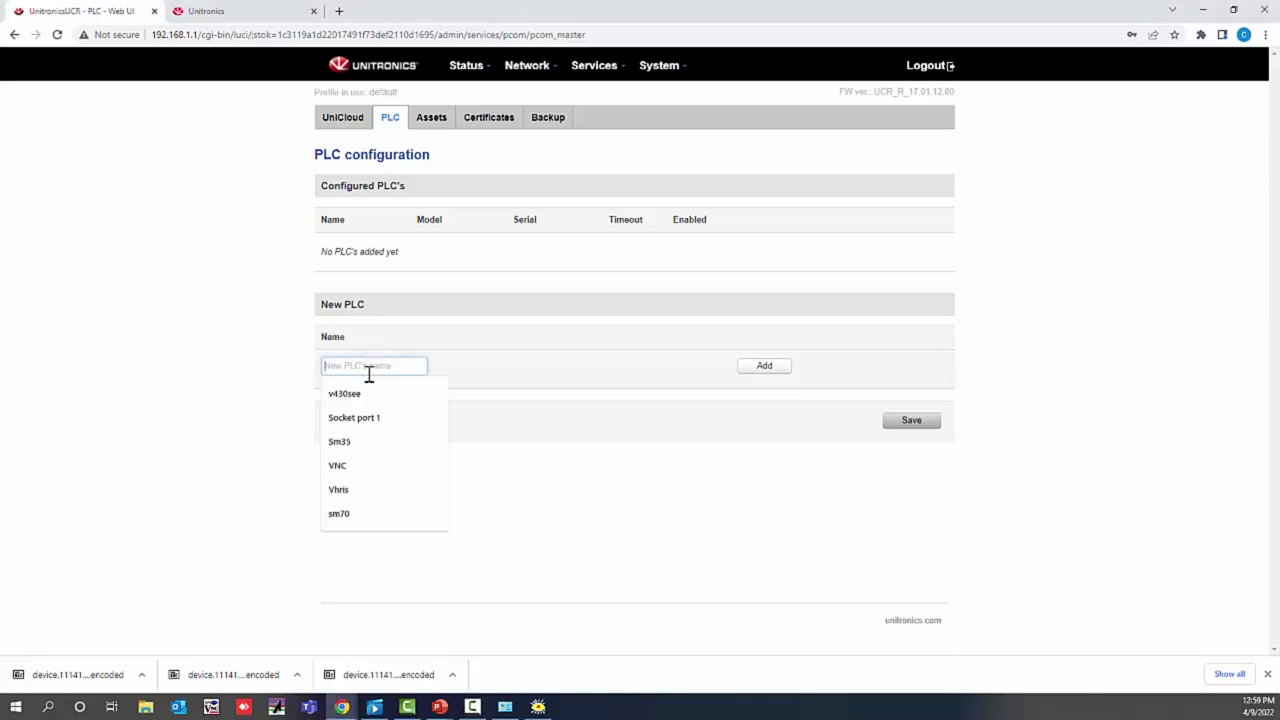
{"action": "type", "text": "V570 We"}
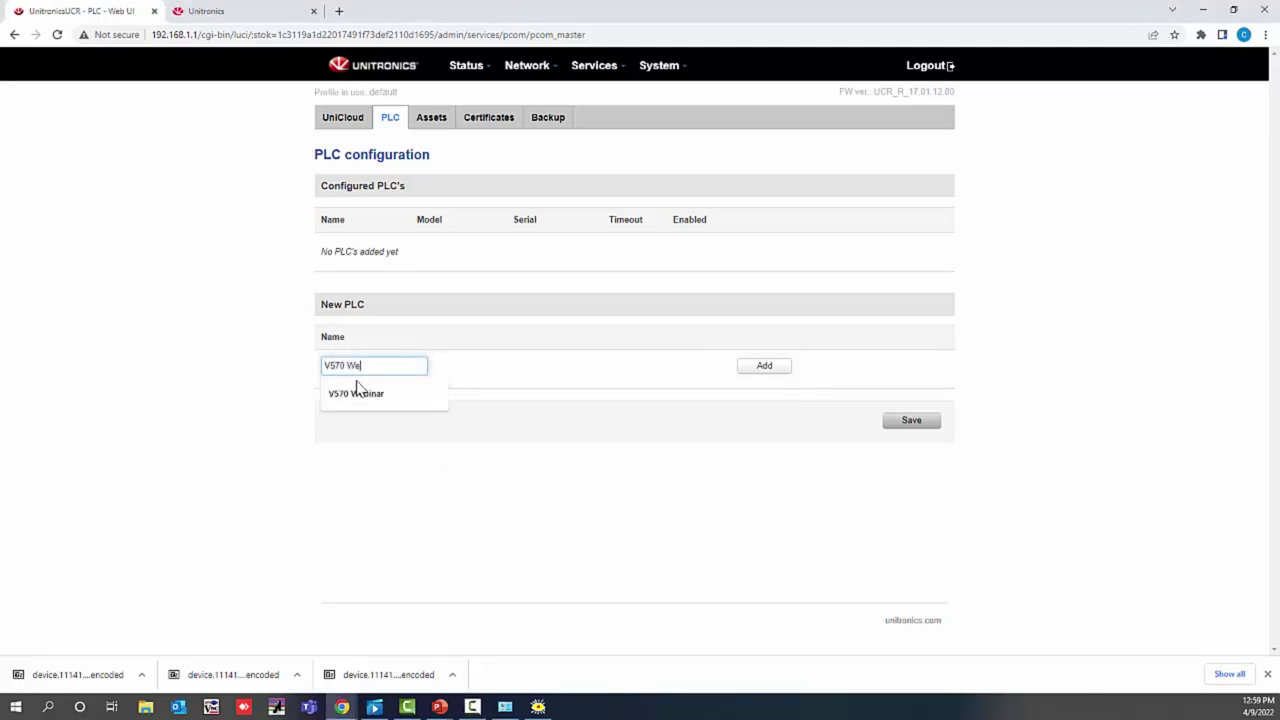
{"action": "type", "text": "binar"}
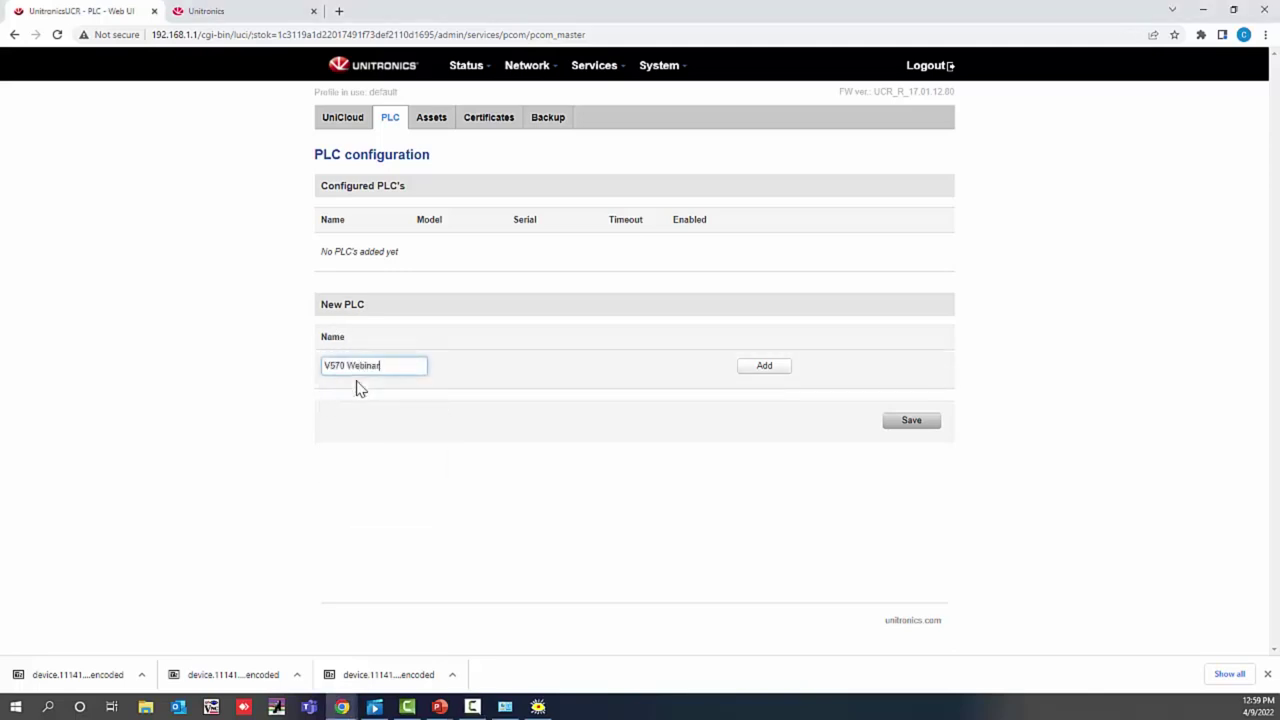
{"action": "left_click", "coordinate": [764, 366]}
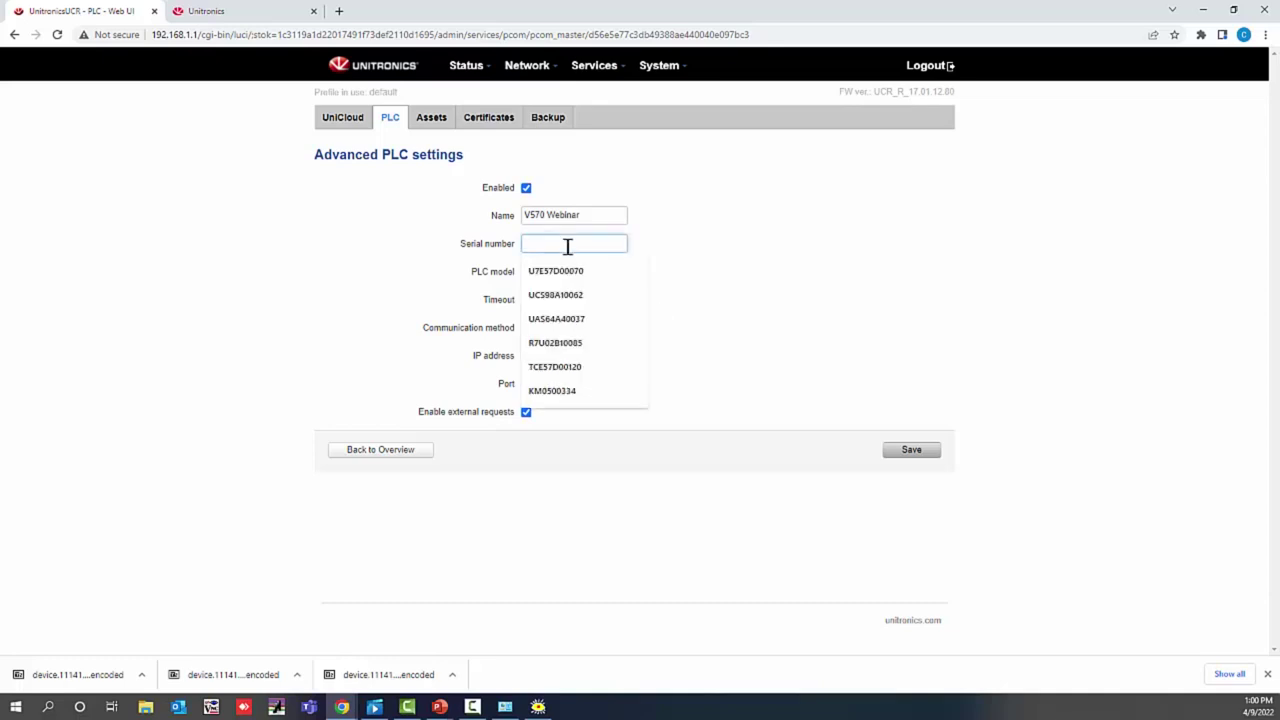
Step: Enter PLC serial U7E57D00070 and select V570 as the PLC model
{"action": "type", "text": "U7"}
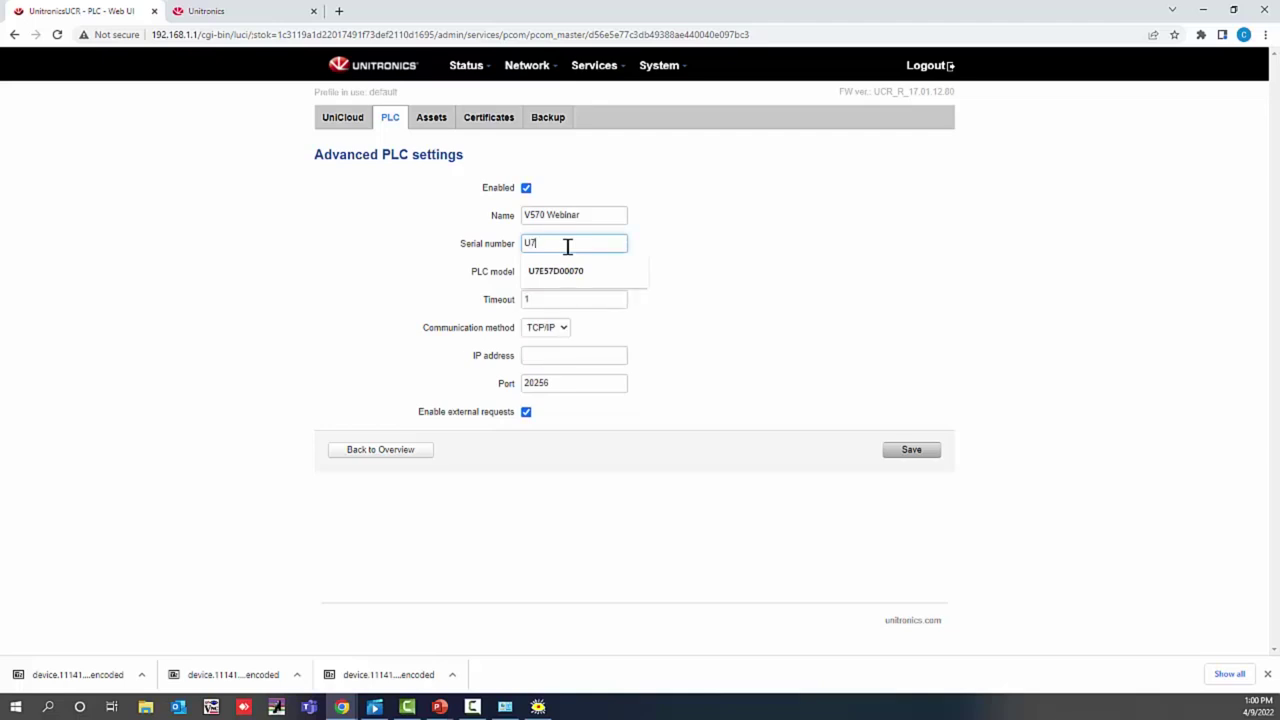
{"action": "type", "text": "E57D00070"}
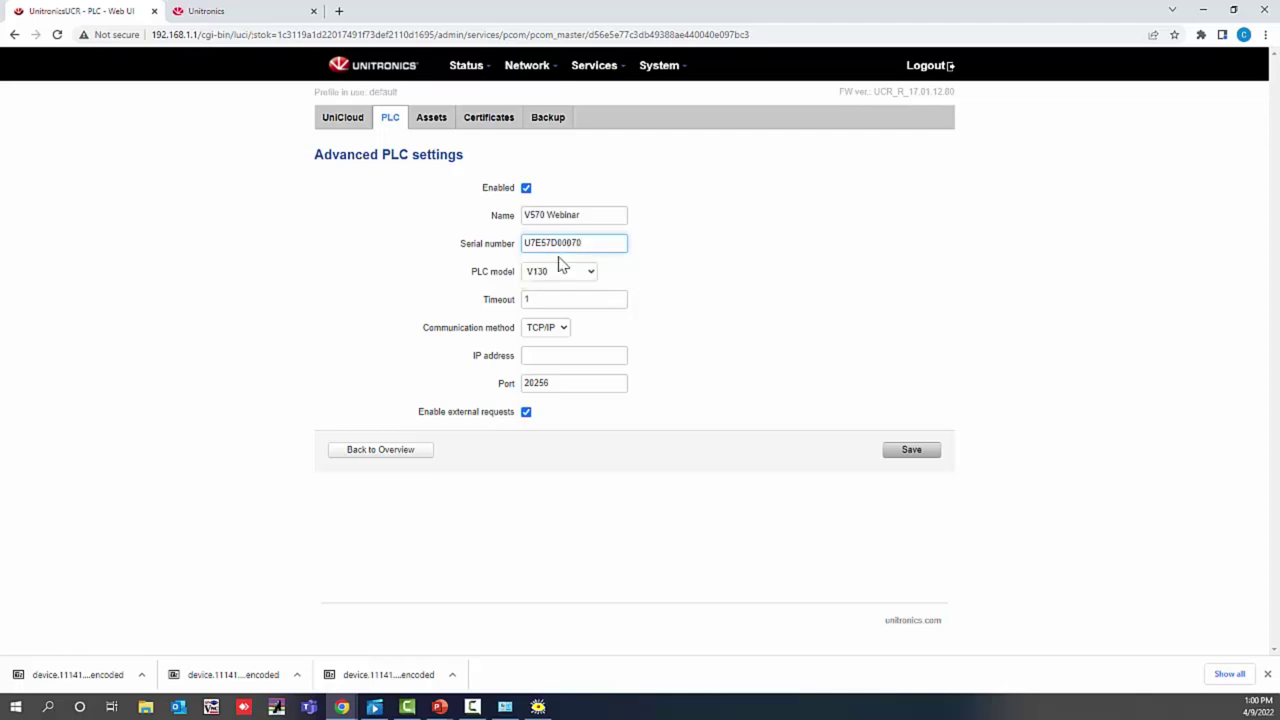
{"action": "left_click", "coordinate": [572, 277]}
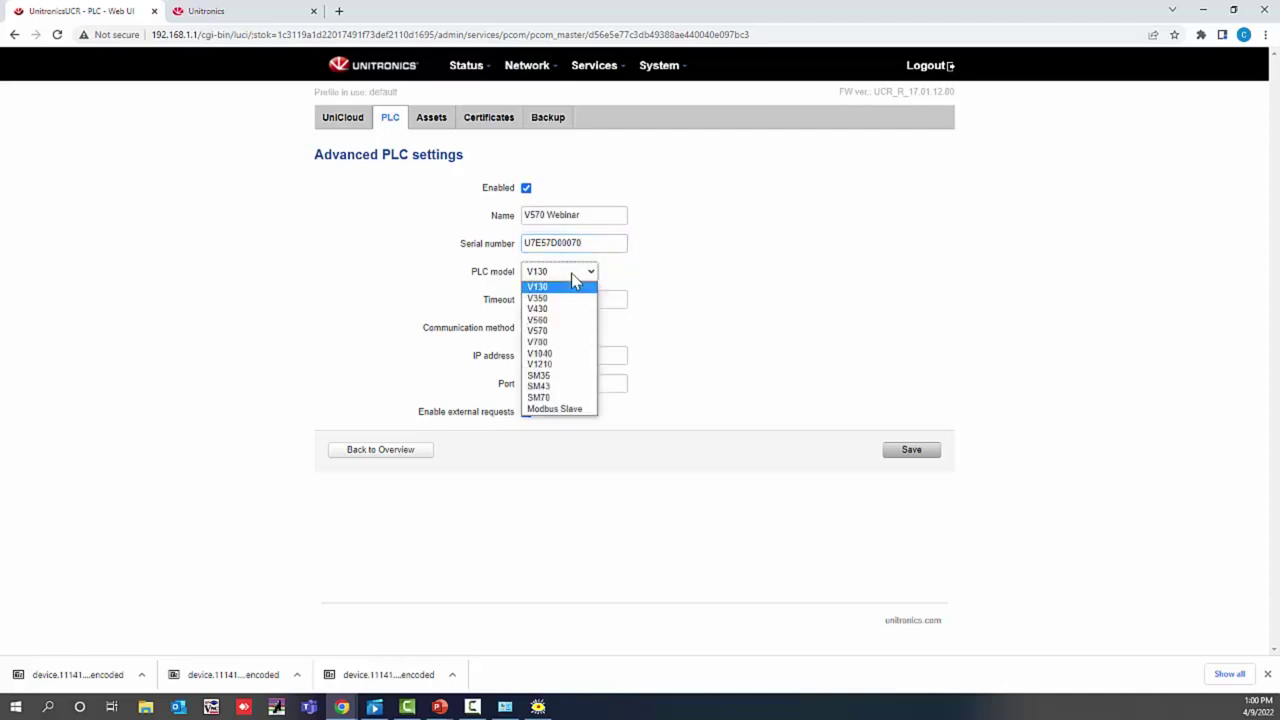
{"action": "left_click", "coordinate": [556, 337]}
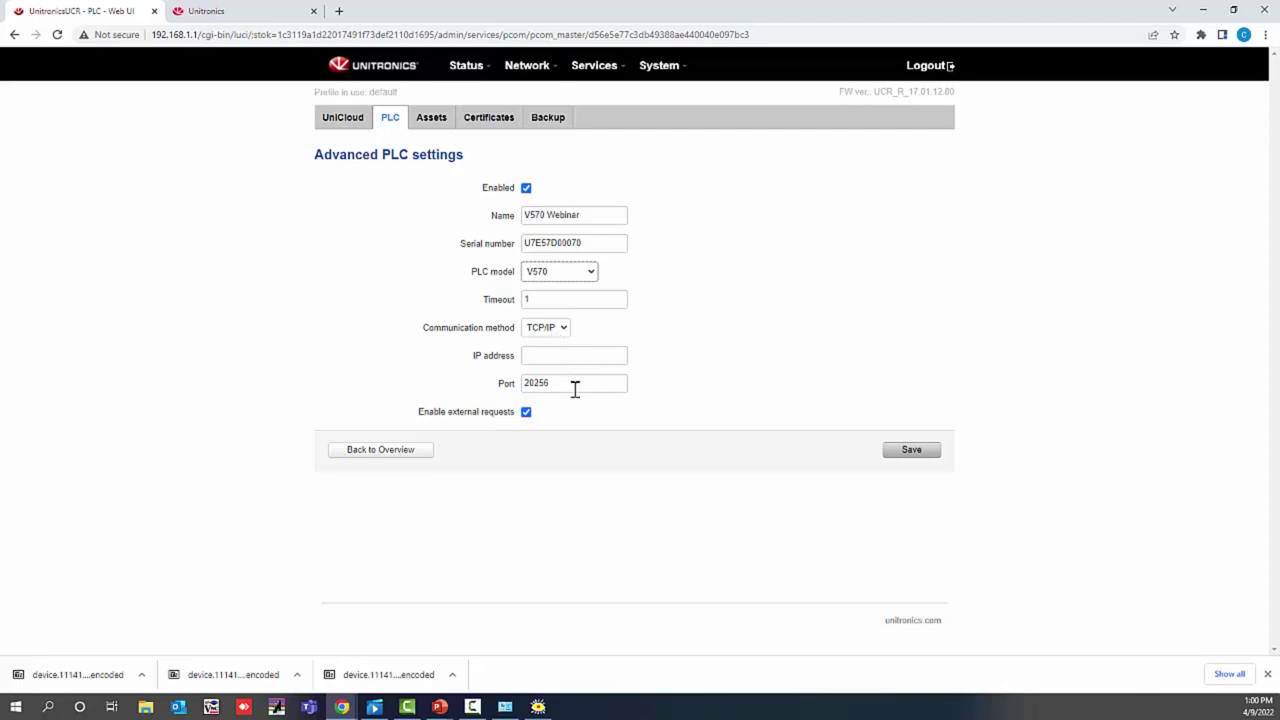
Step: Set the PLC IP address to 192.168.1.50 and save the settings
{"action": "left_click", "coordinate": [540, 357]}
{"action": "type", "text": "192.163"}
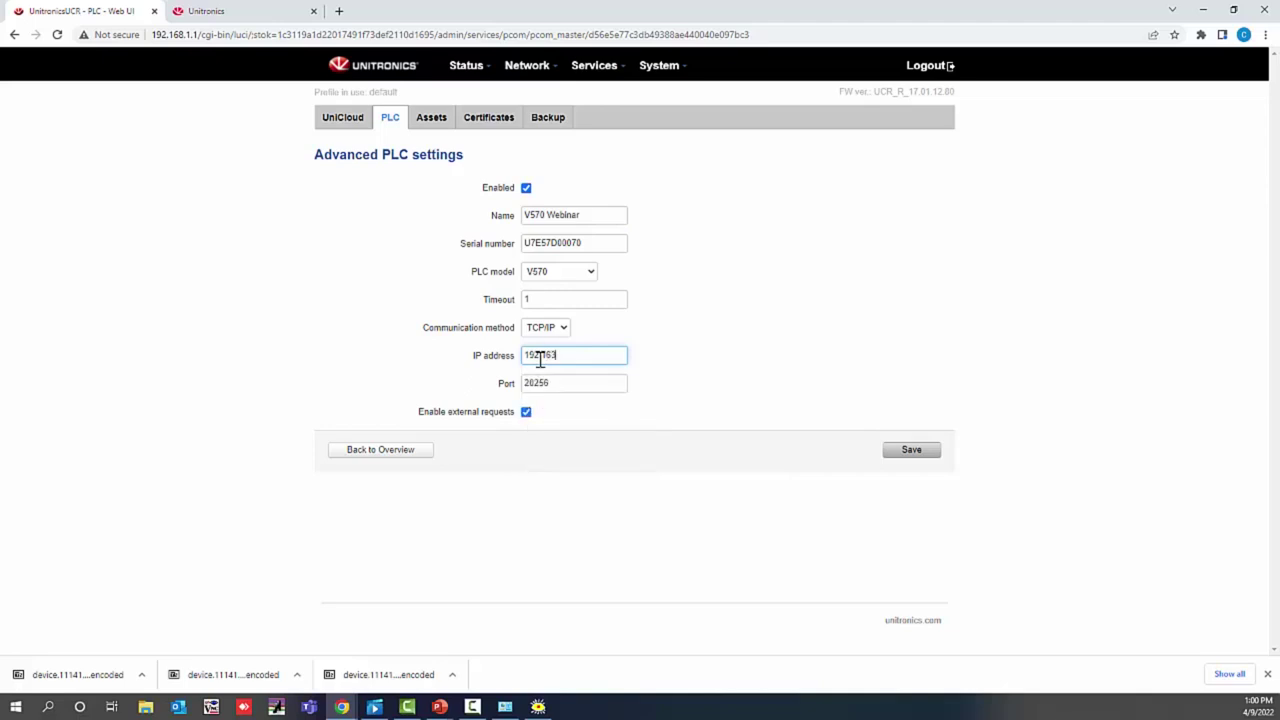
{"action": "key", "text": "BackSpace"}
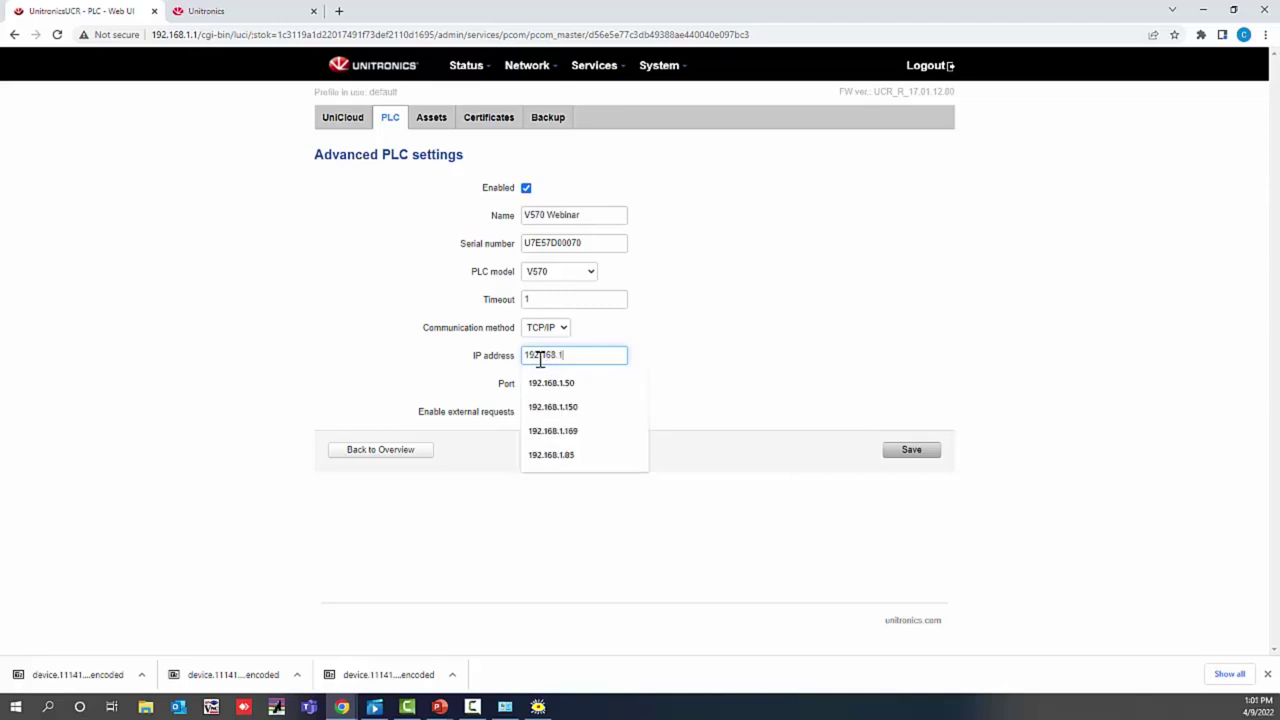
{"action": "type", "text": "8.1.50"}
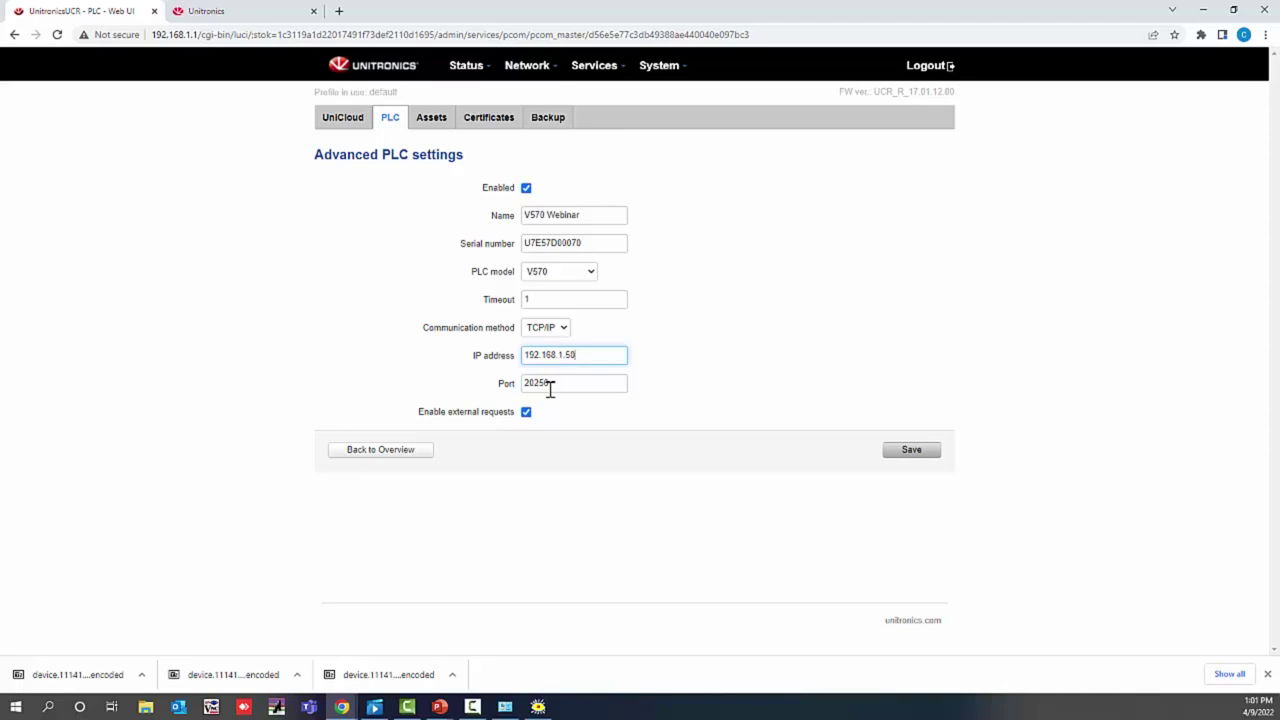
{"action": "key", "text": "Return"}
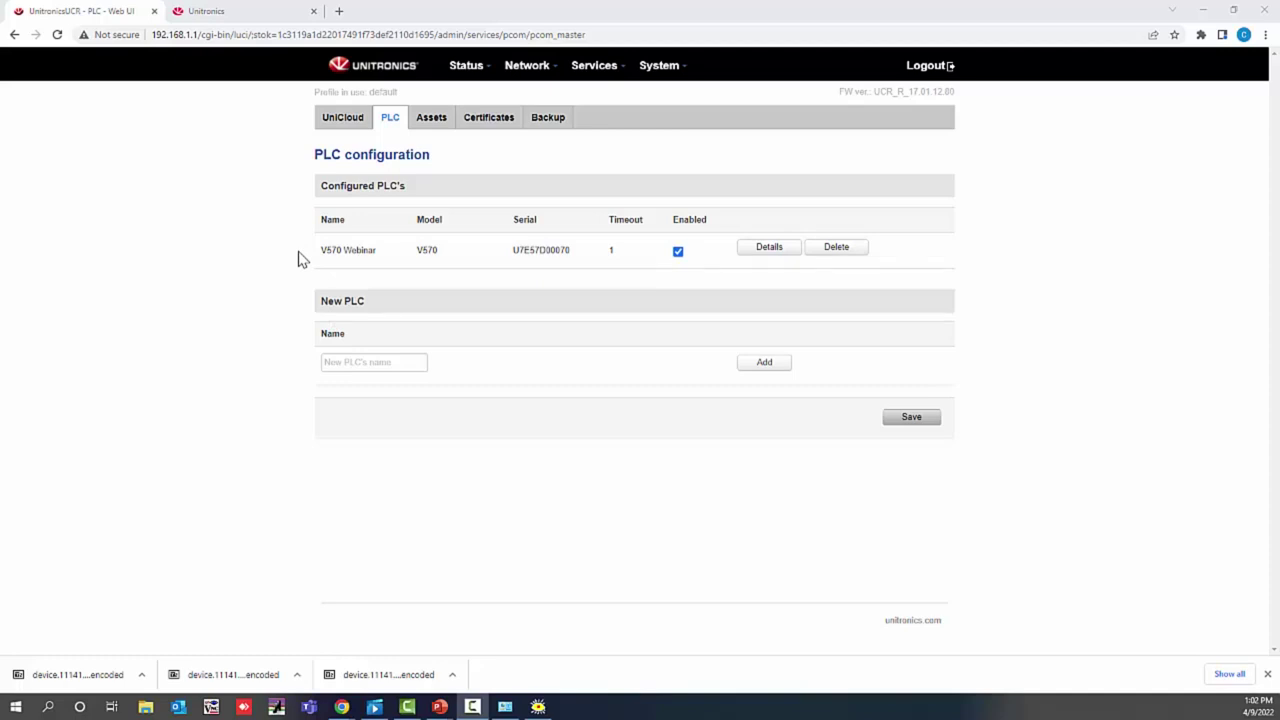
Step: On the Assets tab, create a new asset type named 'Vision Webinar'
{"action": "left_click", "coordinate": [433, 119]}
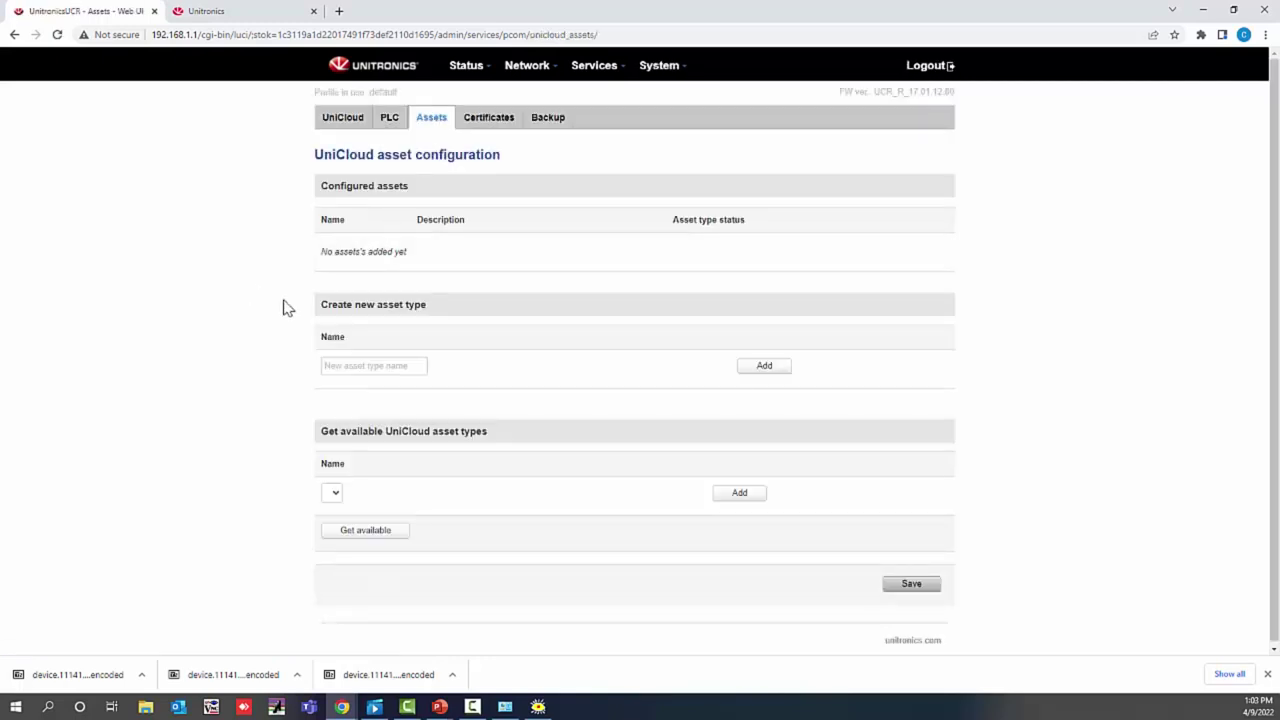
{"action": "left_click", "coordinate": [322, 368]}
{"action": "left_click", "coordinate": [358, 396]}
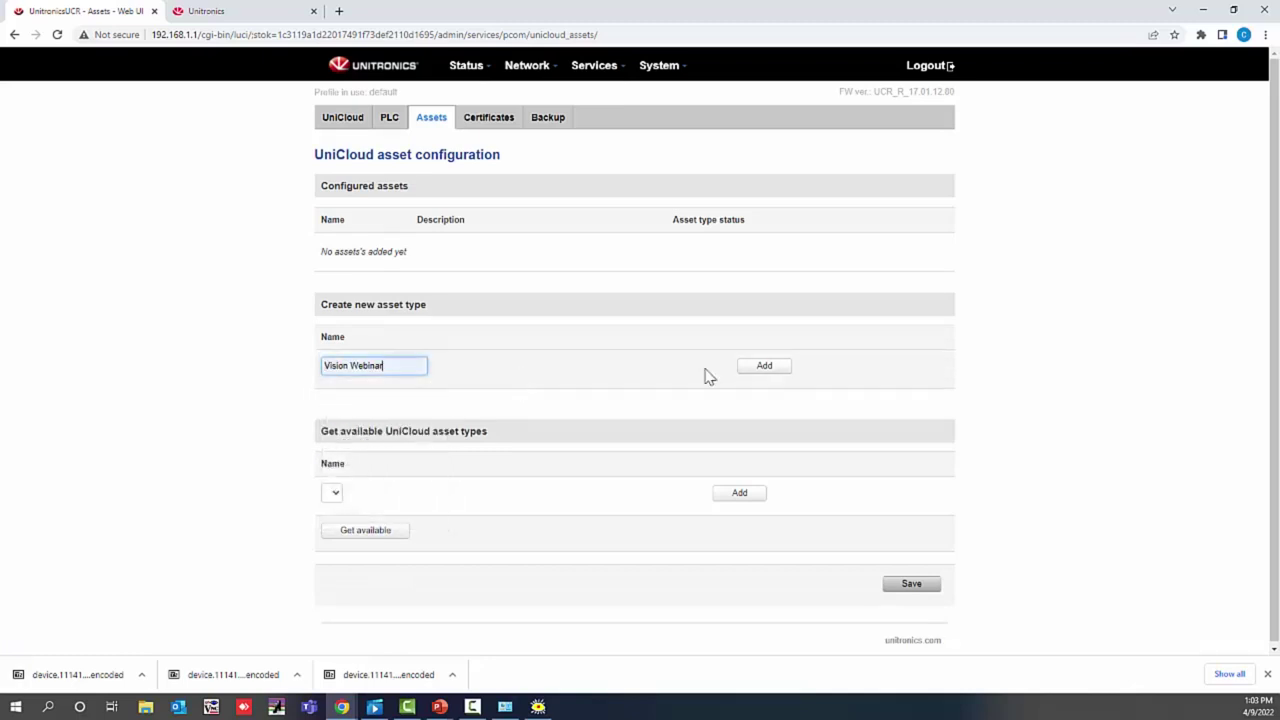
{"action": "left_click", "coordinate": [768, 368]}
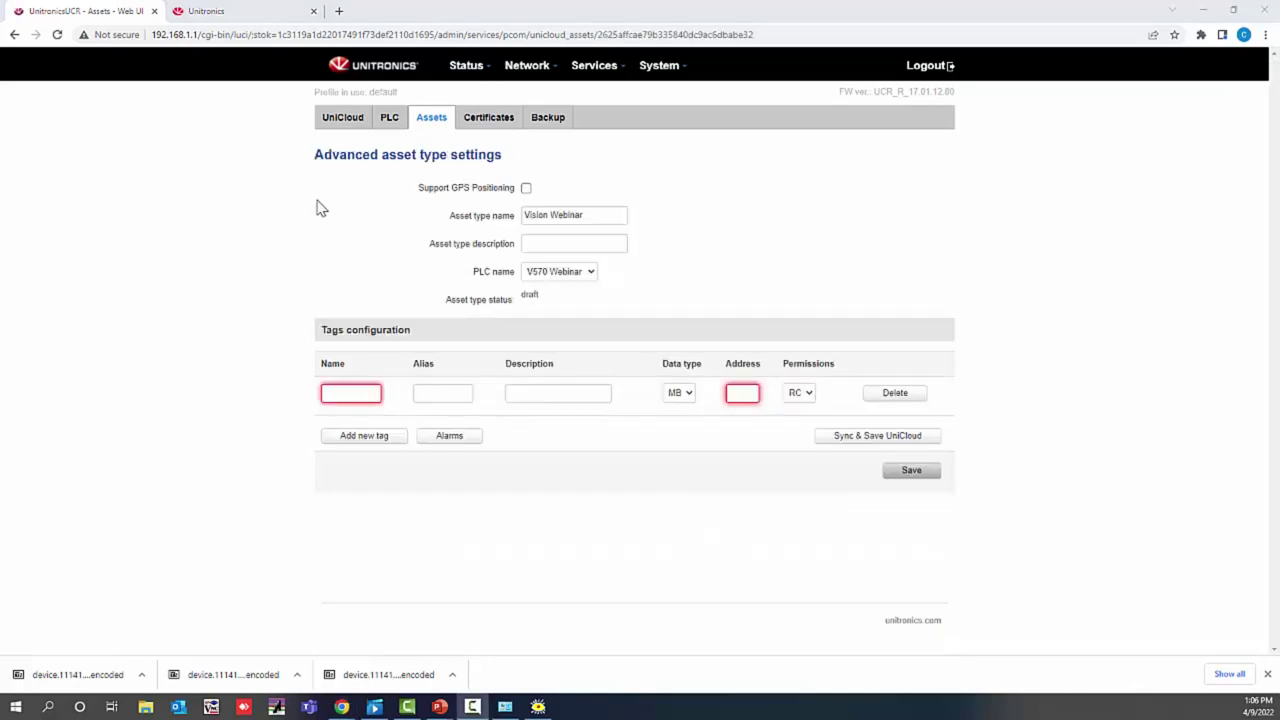
Step: Add tag 'Current Value' (MI, address 0, RW), then sync to UniCloud and save
{"action": "left_click", "coordinate": [366, 392]}
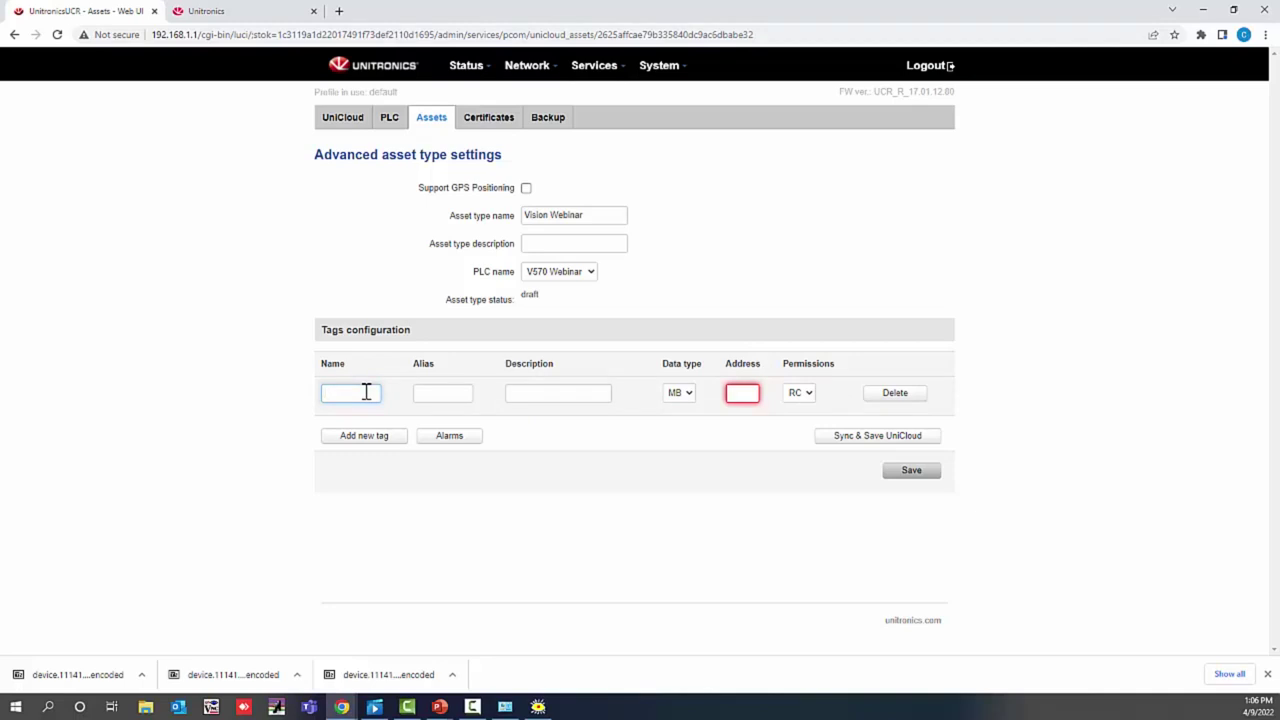
{"action": "type", "text": "Current Value"}
{"action": "left_click", "coordinate": [682, 396]}
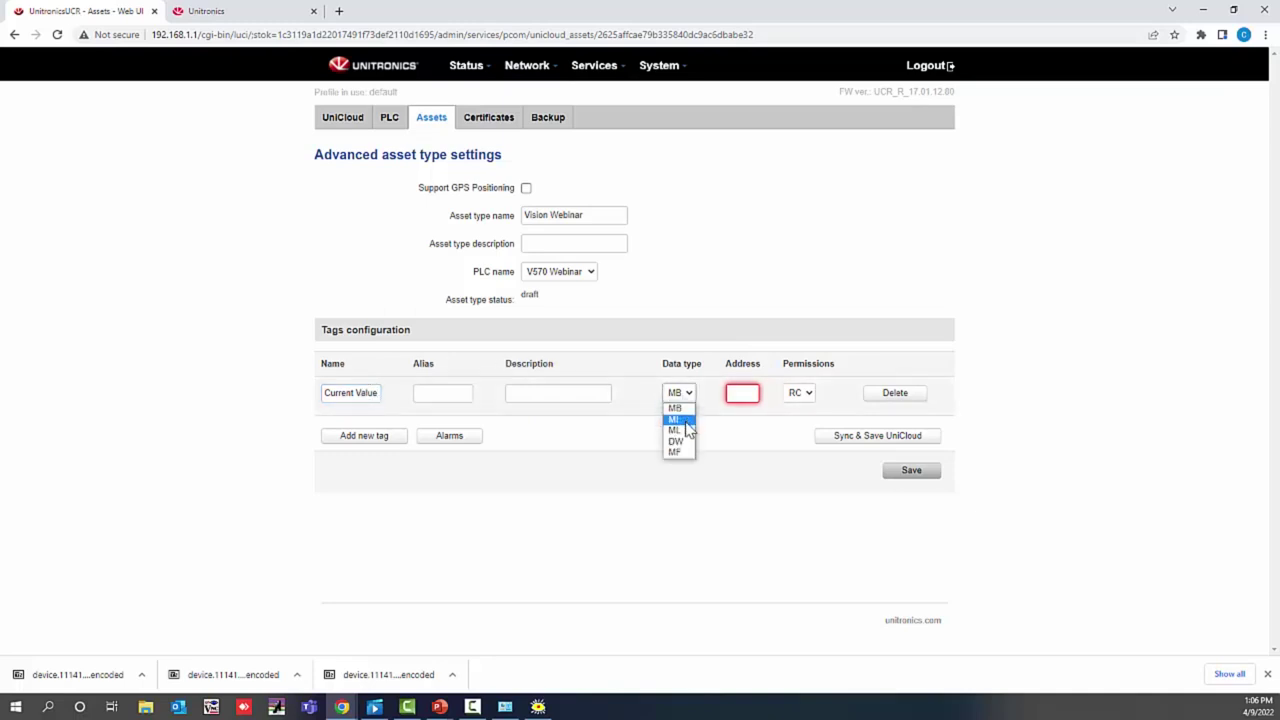
{"action": "left_click", "coordinate": [686, 423]}
{"action": "left_click", "coordinate": [747, 396]}
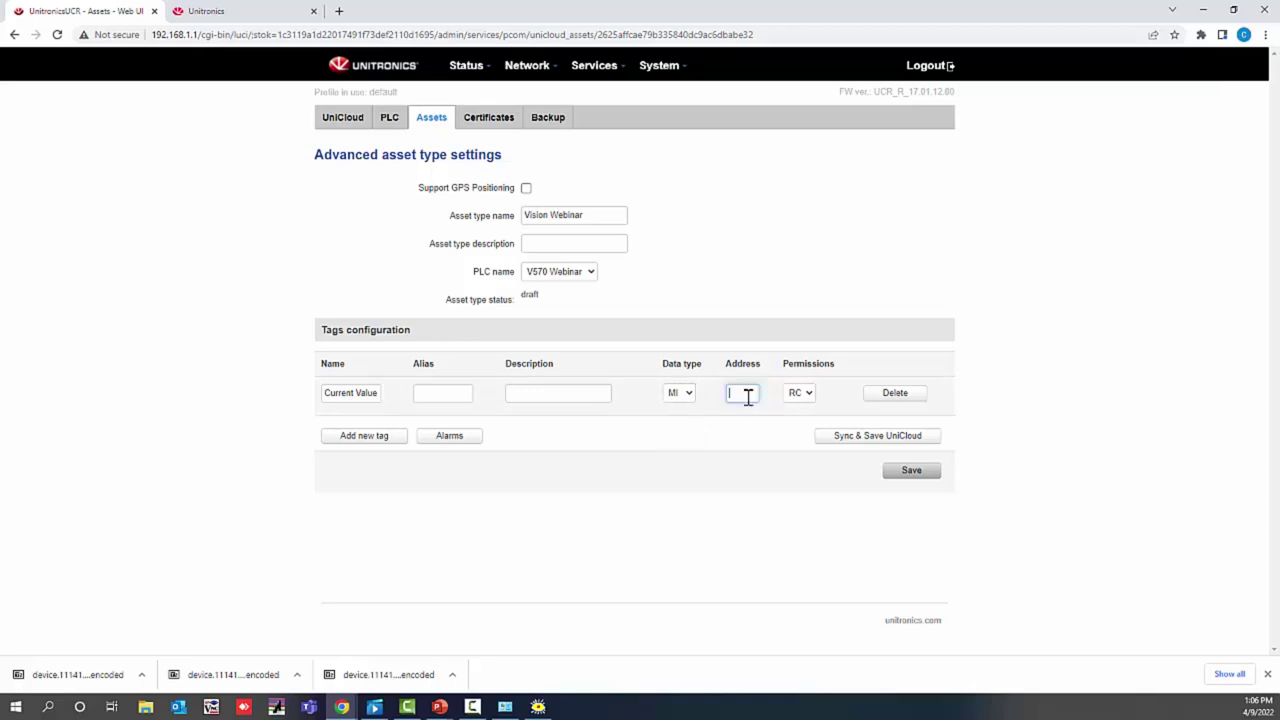
{"action": "type", "text": "0"}
{"action": "left_click", "coordinate": [809, 394]}
{"action": "left_click", "coordinate": [802, 421]}
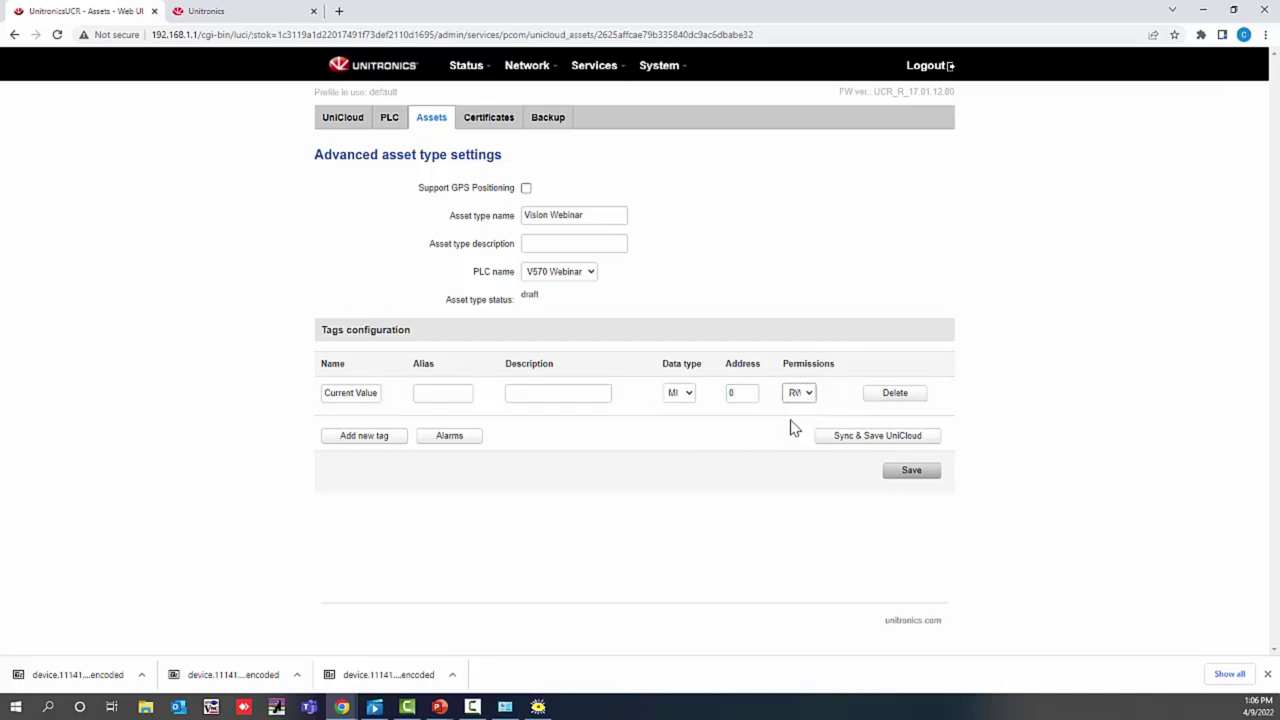
{"action": "left_click", "coordinate": [850, 443]}
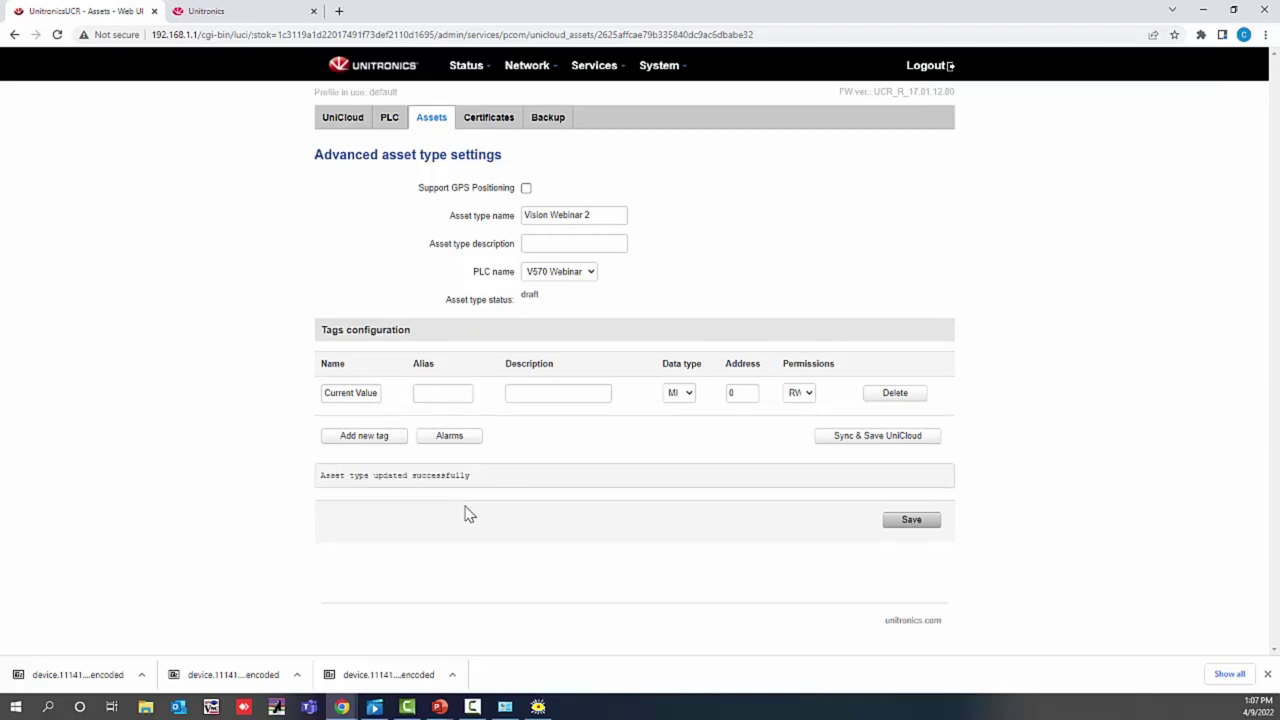
{"action": "left_click", "coordinate": [889, 522]}
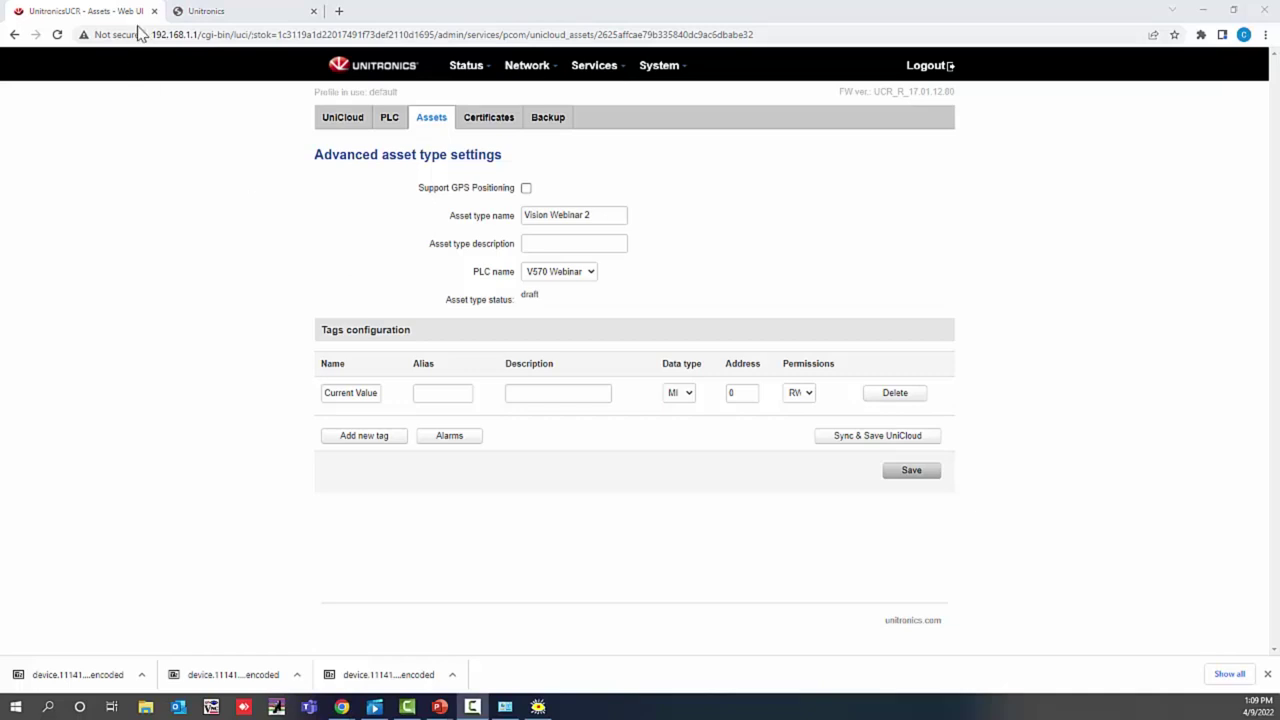
Step: Log in to UniCloud in the other browser tab and show Device Management's assets
{"action": "left_click", "coordinate": [228, 14]}
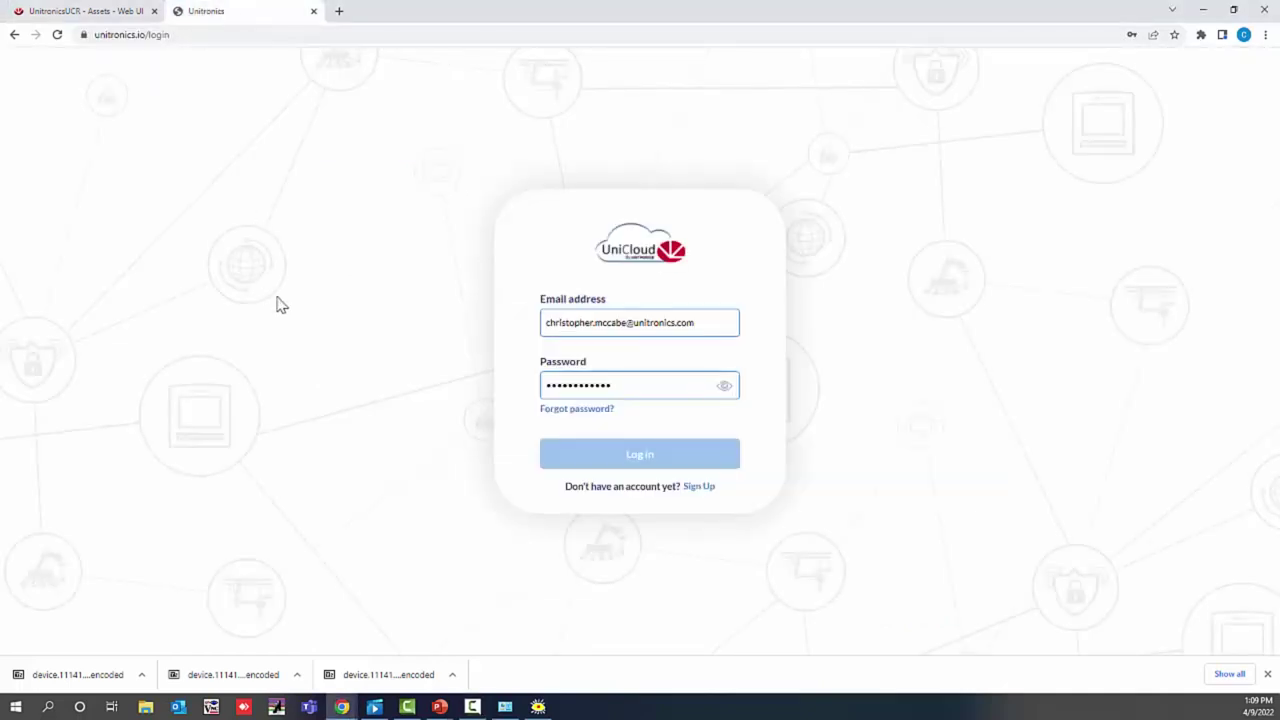
{"action": "left_click", "coordinate": [647, 462]}
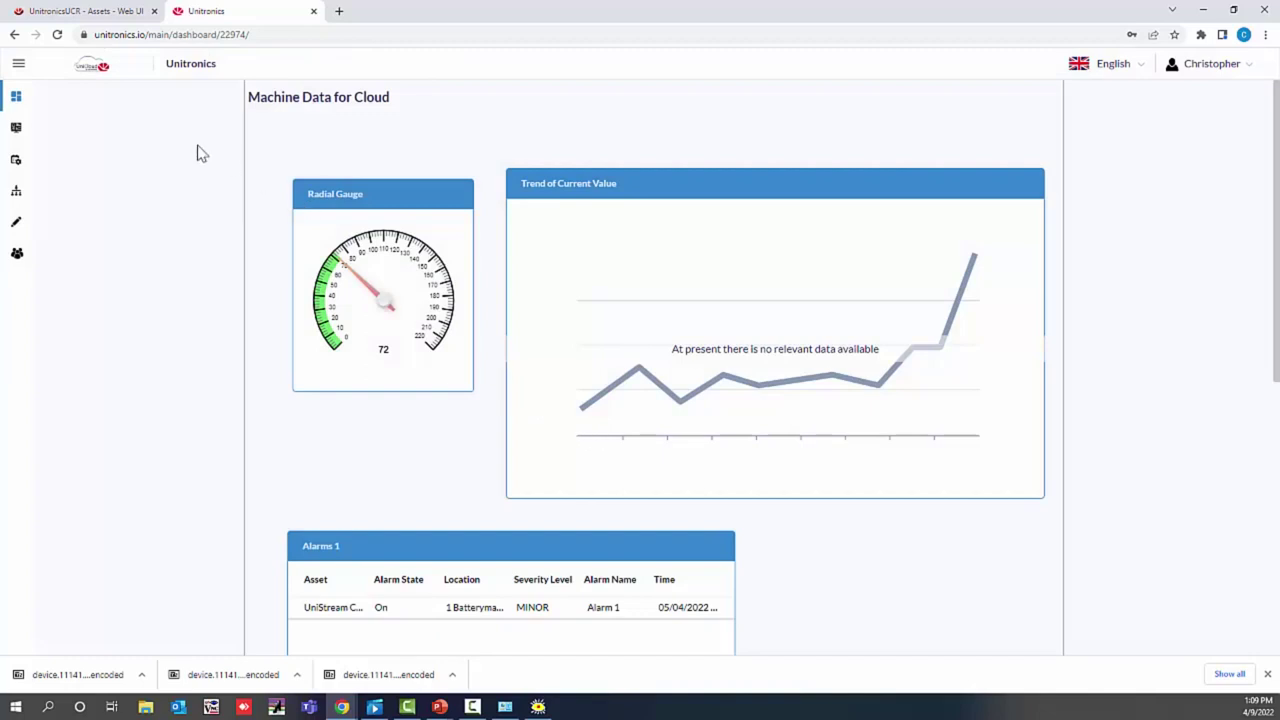
{"action": "left_click", "coordinate": [16, 131]}
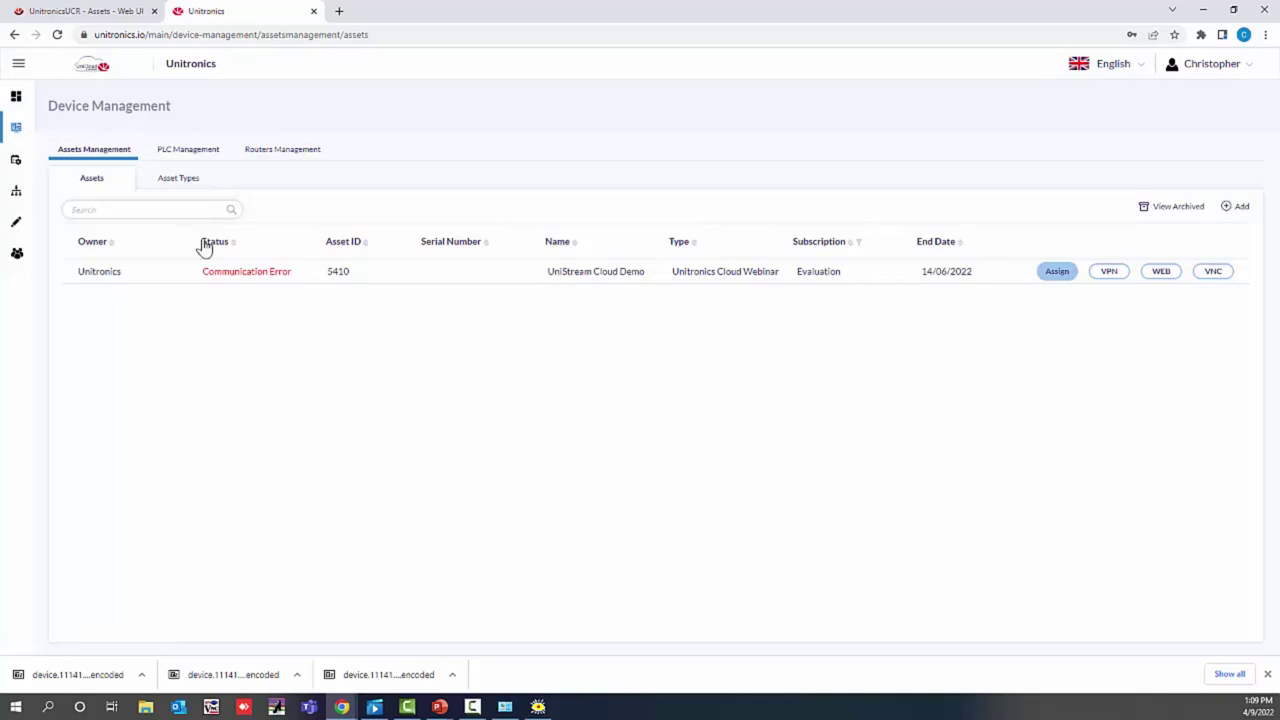
Step: Start a new Vision Webinar asset and validate PLC serial E57D00070
{"action": "left_click", "coordinate": [1228, 208]}
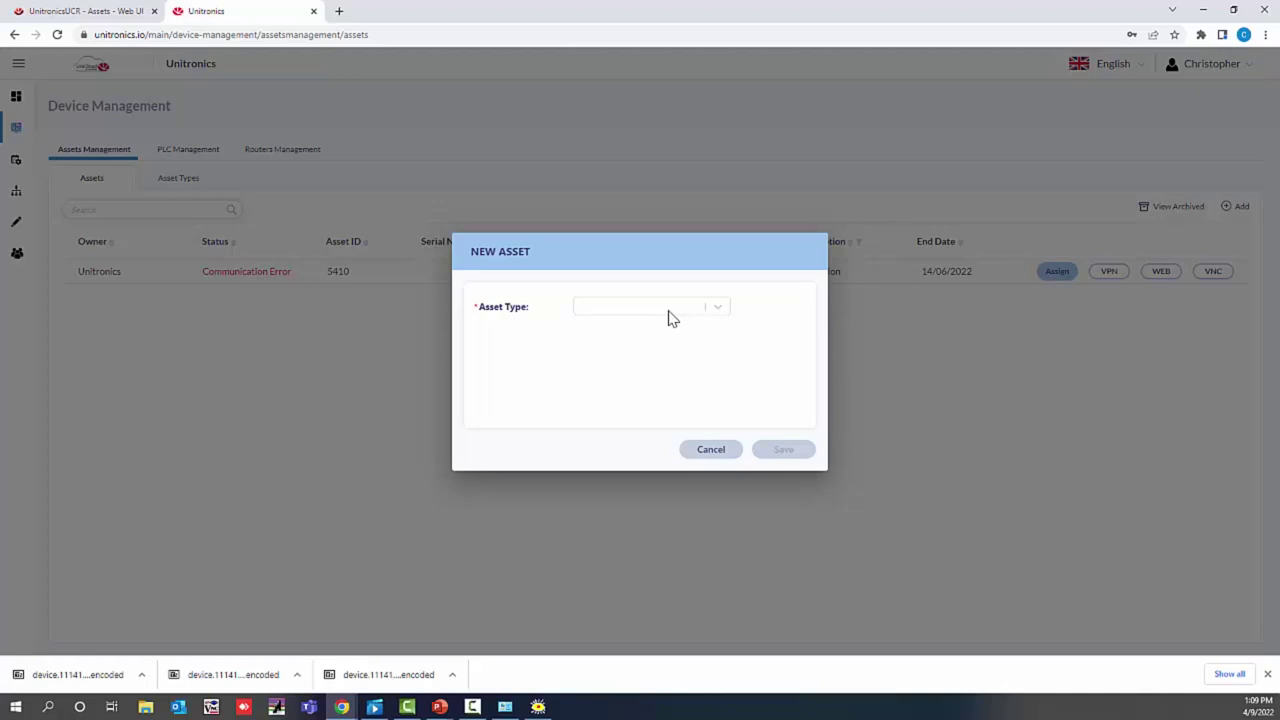
{"action": "left_click", "coordinate": [670, 312]}
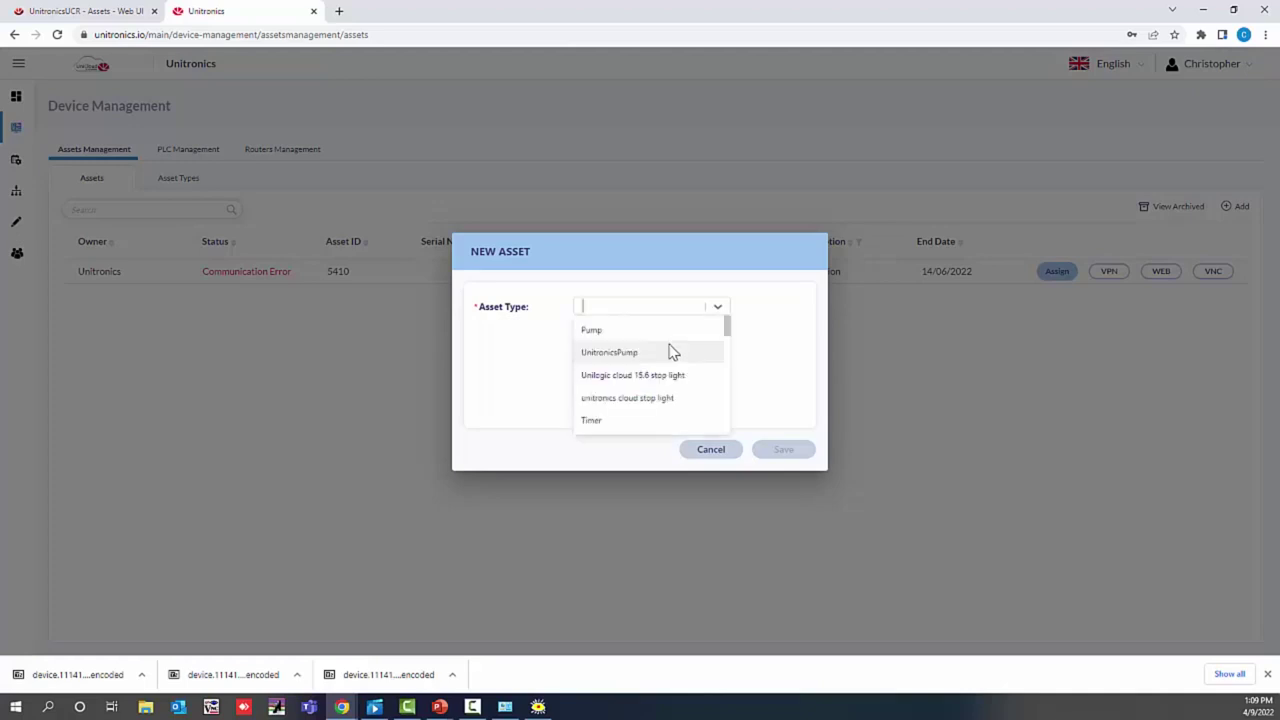
{"action": "scroll", "coordinate": [645, 405], "scroll_direction": "down", "scroll_amount": 3}
{"action": "scroll", "coordinate": [640, 405], "scroll_direction": "up", "scroll_amount": 6}
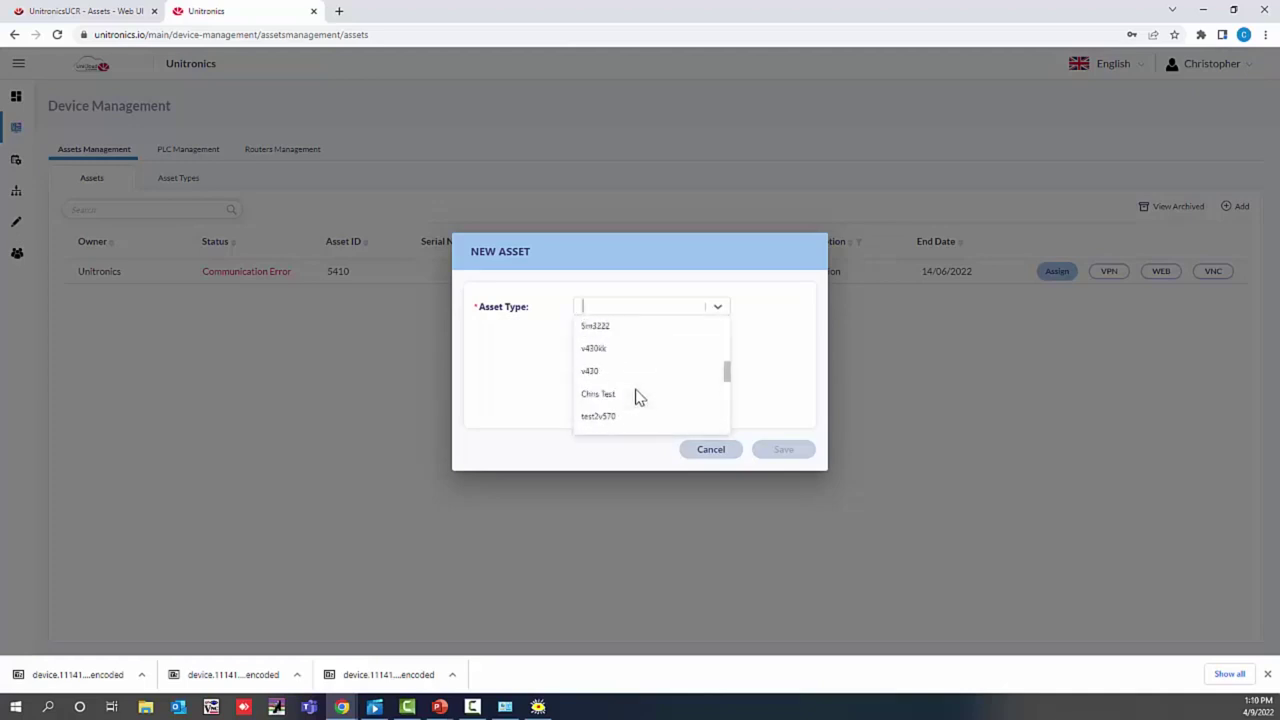
{"action": "scroll", "coordinate": [628, 345], "scroll_direction": "down", "scroll_amount": 3}
{"action": "scroll", "coordinate": [630, 352], "scroll_direction": "down", "scroll_amount": 3}
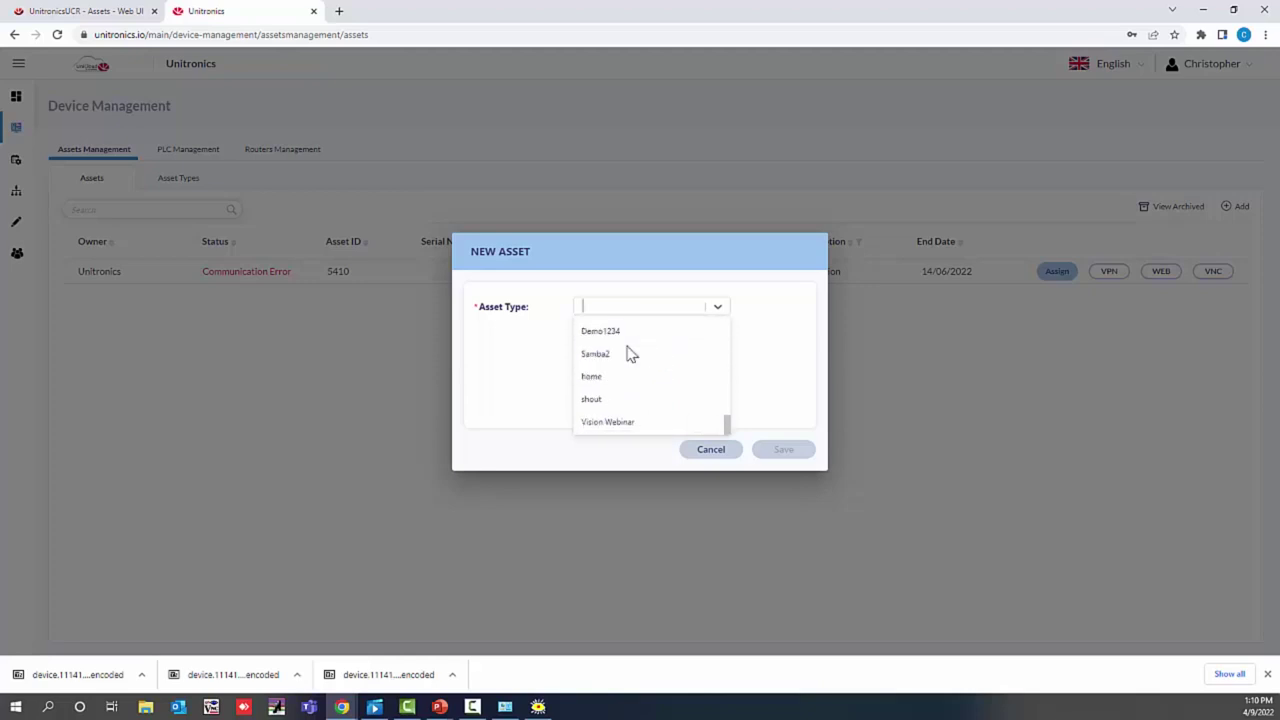
{"action": "left_click", "coordinate": [650, 428]}
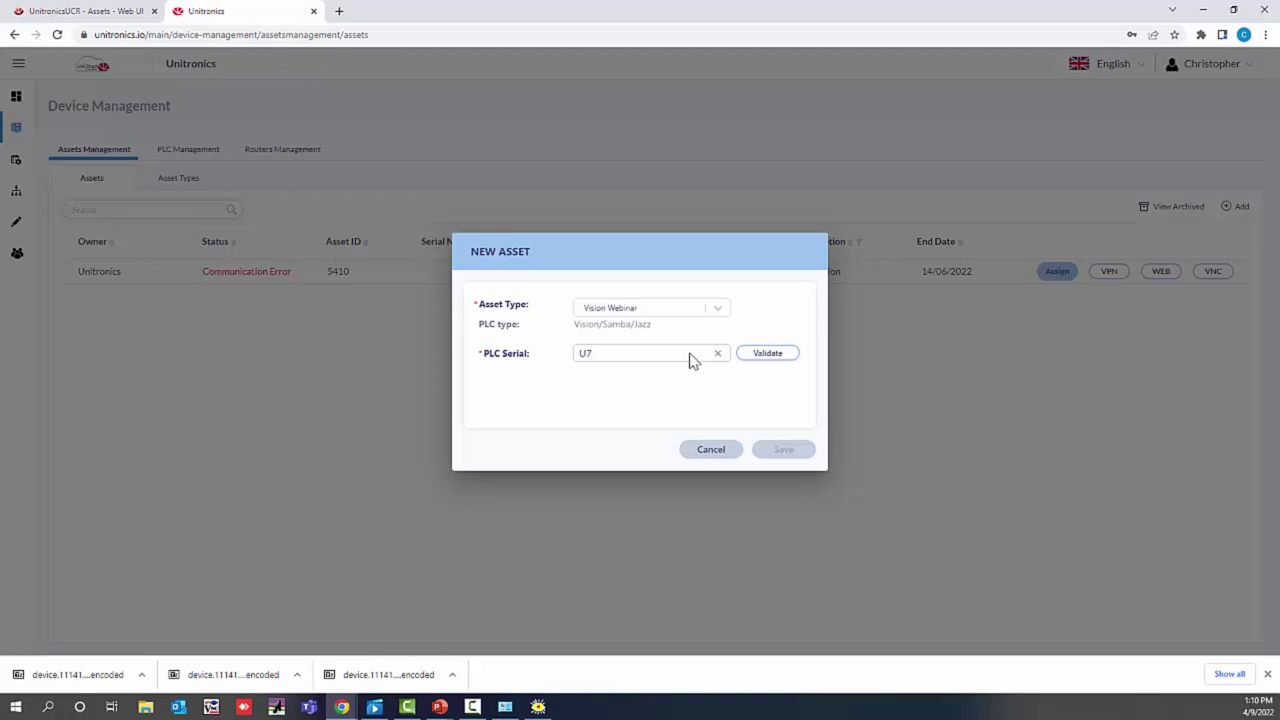
{"action": "type", "text": "E57D00070"}
{"action": "left_click", "coordinate": [767, 356]}
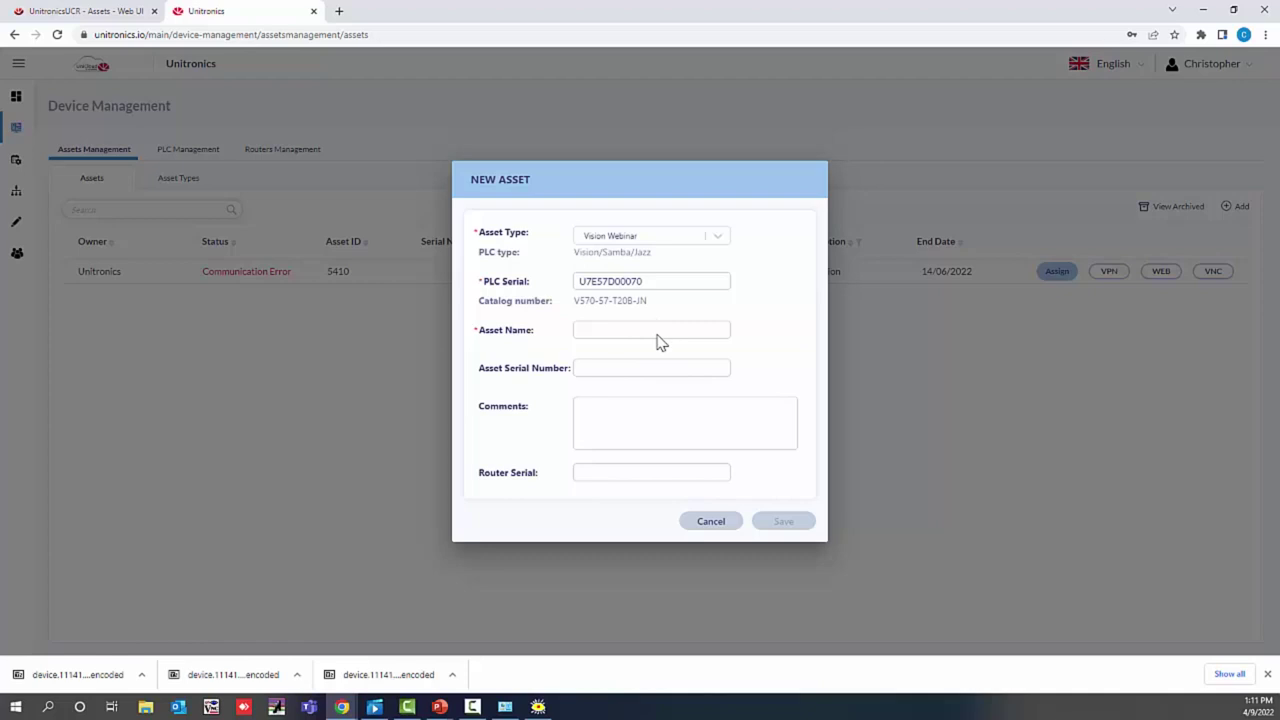
{"action": "left_click", "coordinate": [590, 334]}
{"action": "type", "text": "Webinar V5"}
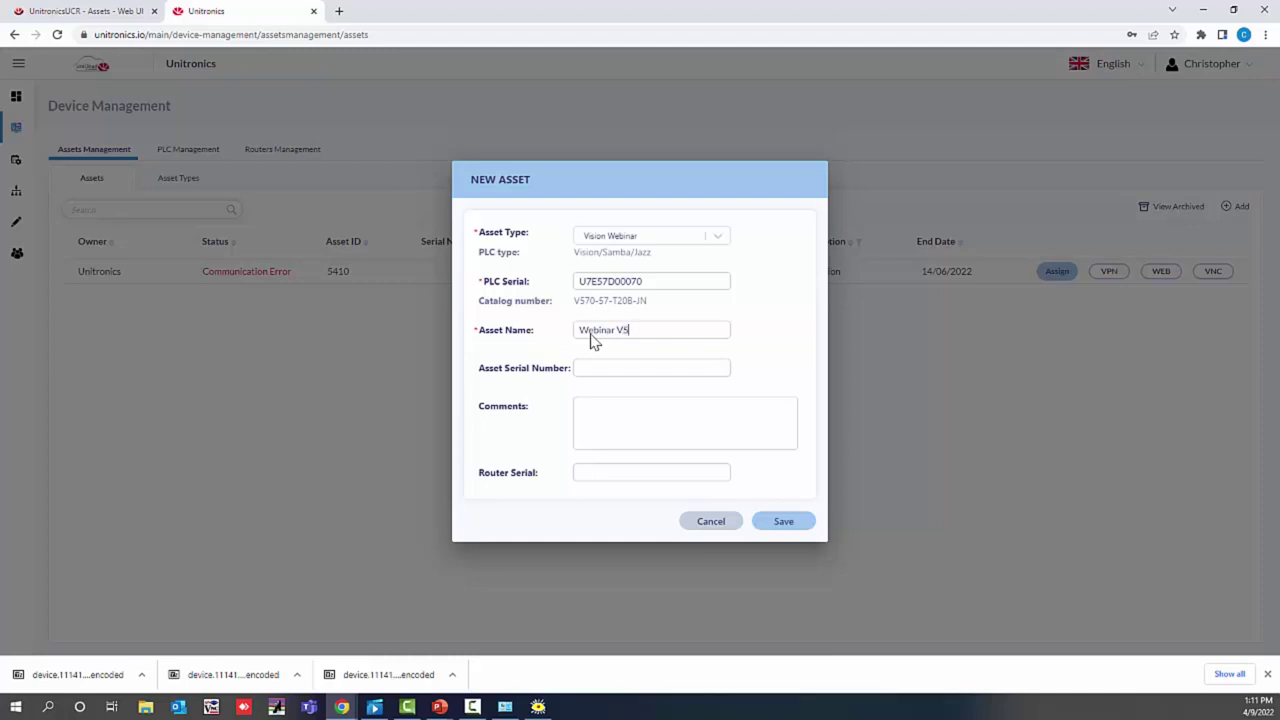
{"action": "type", "text": "70"}
{"action": "left_click", "coordinate": [641, 413]}
{"action": "left_click", "coordinate": [577, 474]}
{"action": "type", "text": "1114"}
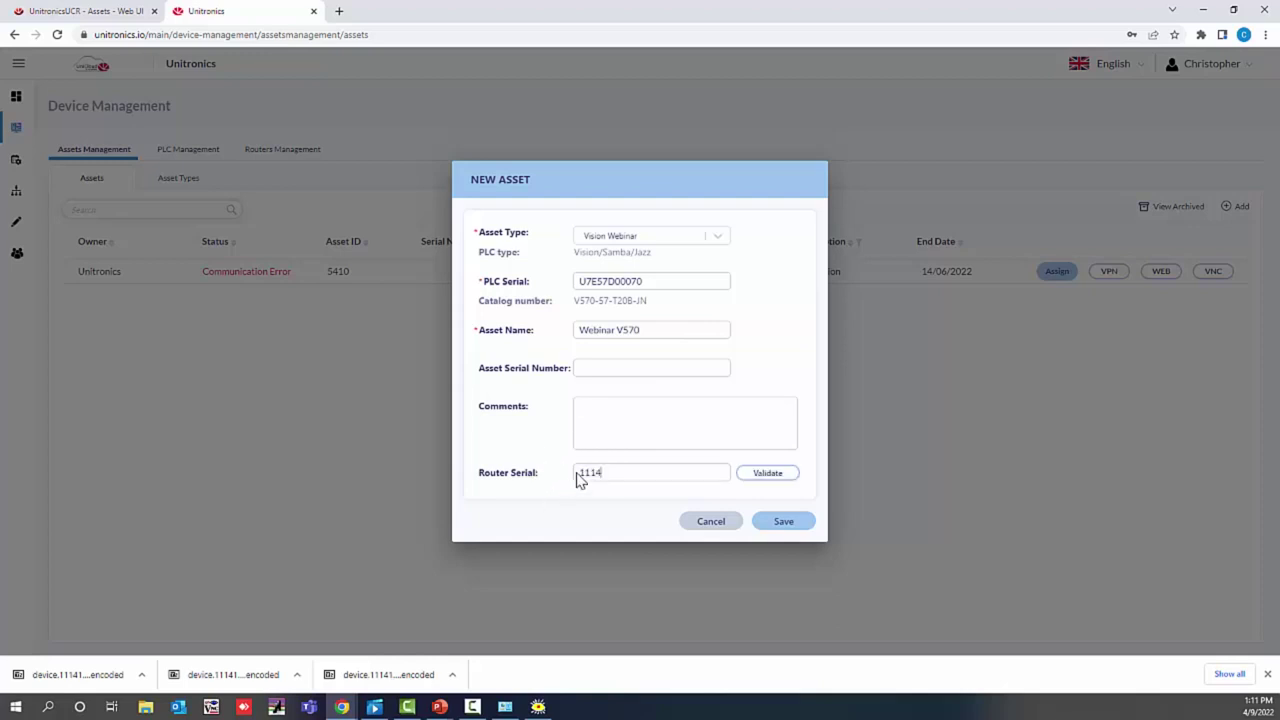
{"action": "type", "text": "181"}
{"action": "type", "text": "2191"}
{"action": "left_click", "coordinate": [791, 479]}
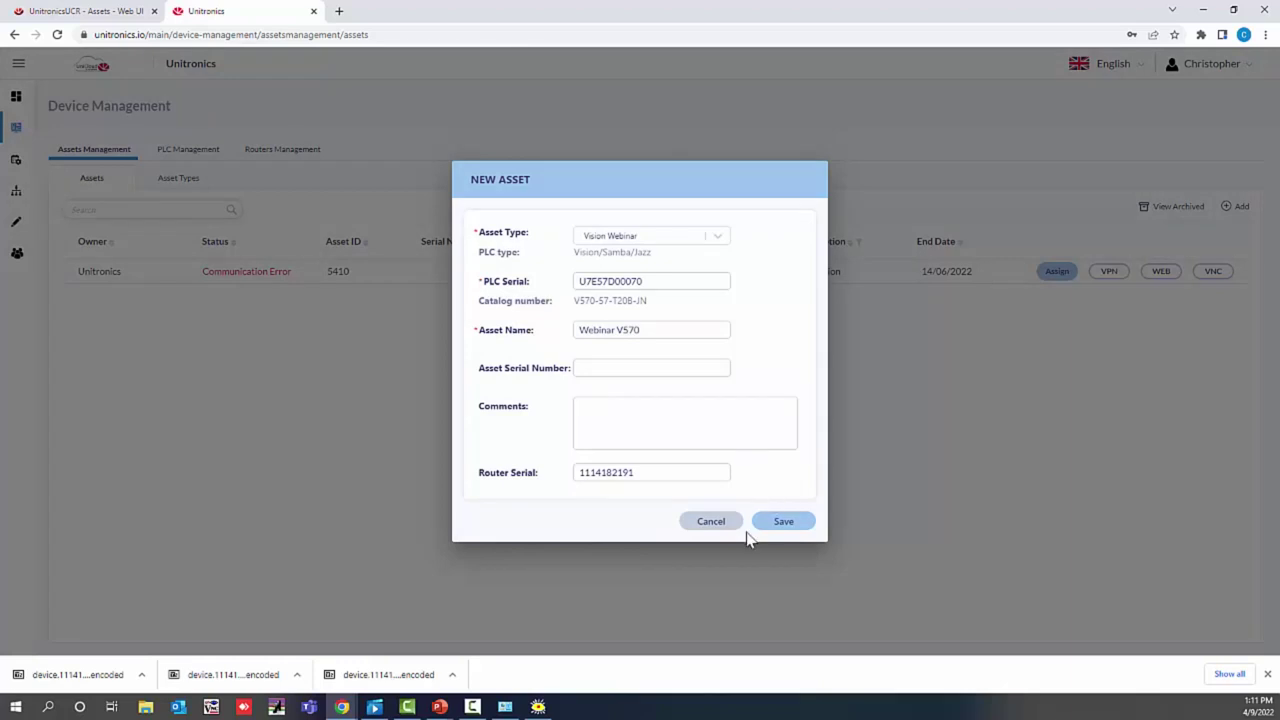
{"action": "left_click", "coordinate": [767, 526]}
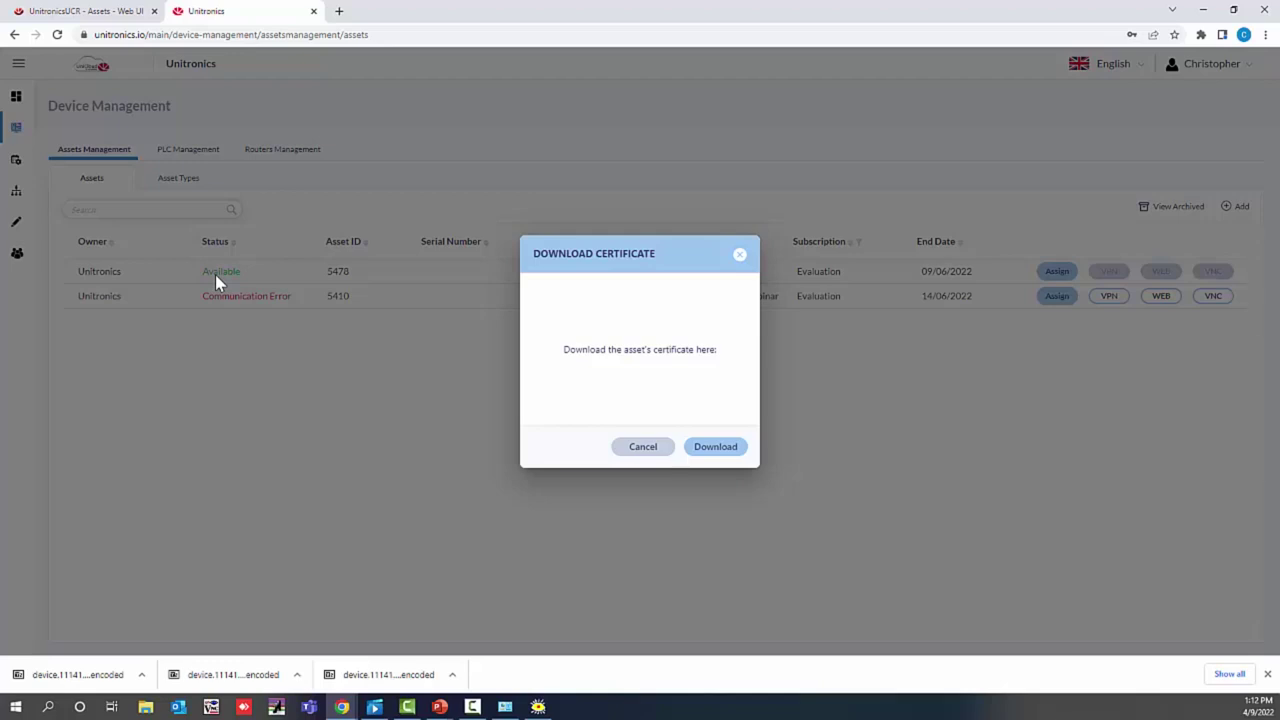
{"action": "left_click", "coordinate": [716, 448]}
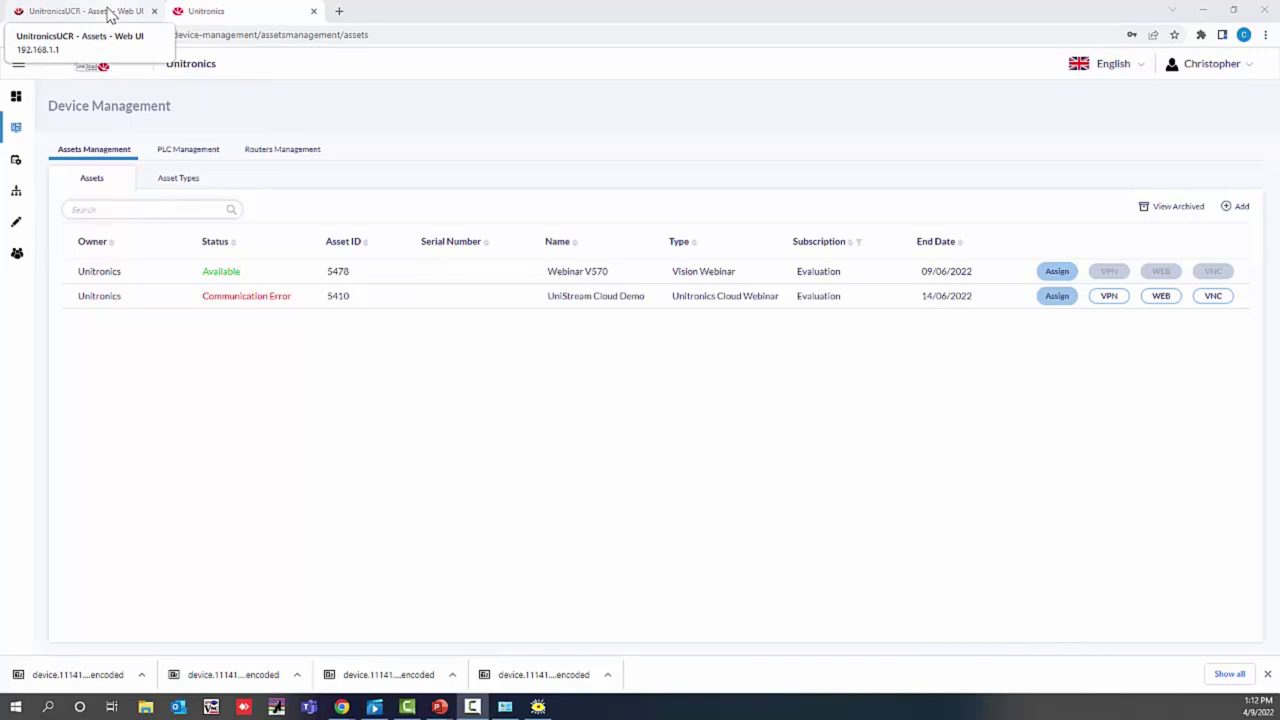
Step: Upload certificate device.1114182191 (2) to the router, then refresh UniCloud's asset list
{"action": "left_click", "coordinate": [110, 15]}
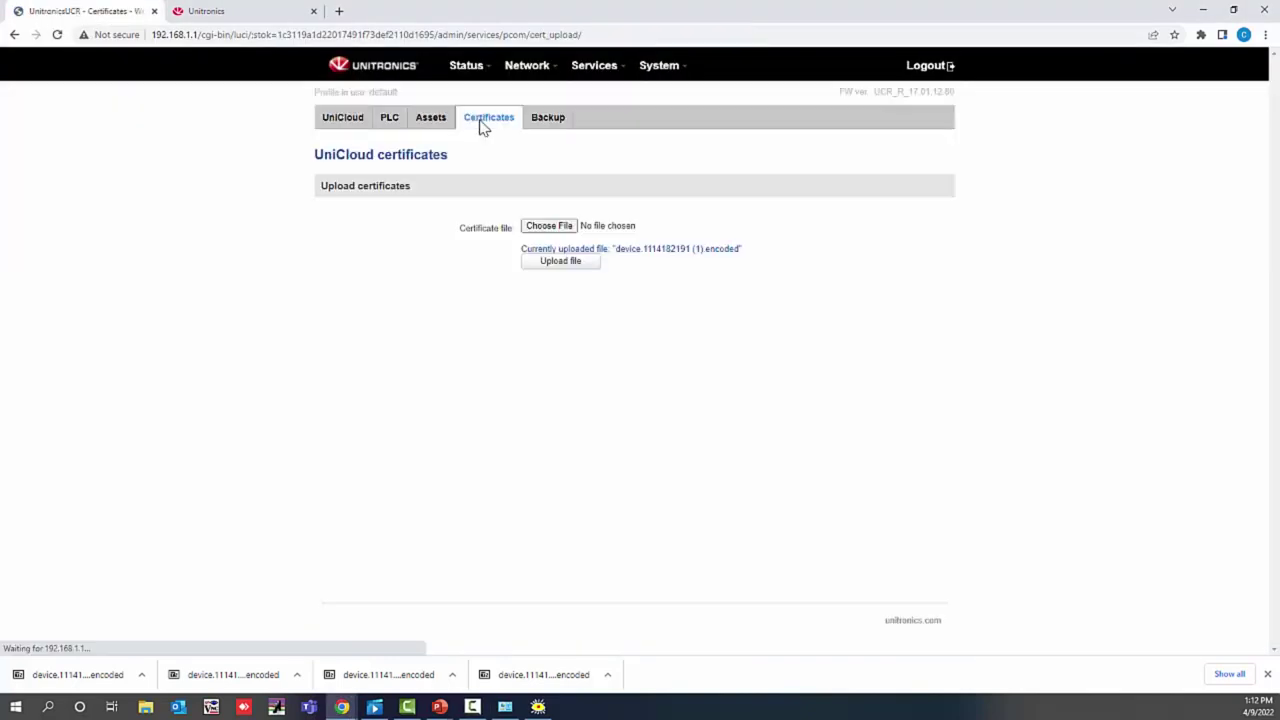
{"action": "left_click", "coordinate": [549, 226]}
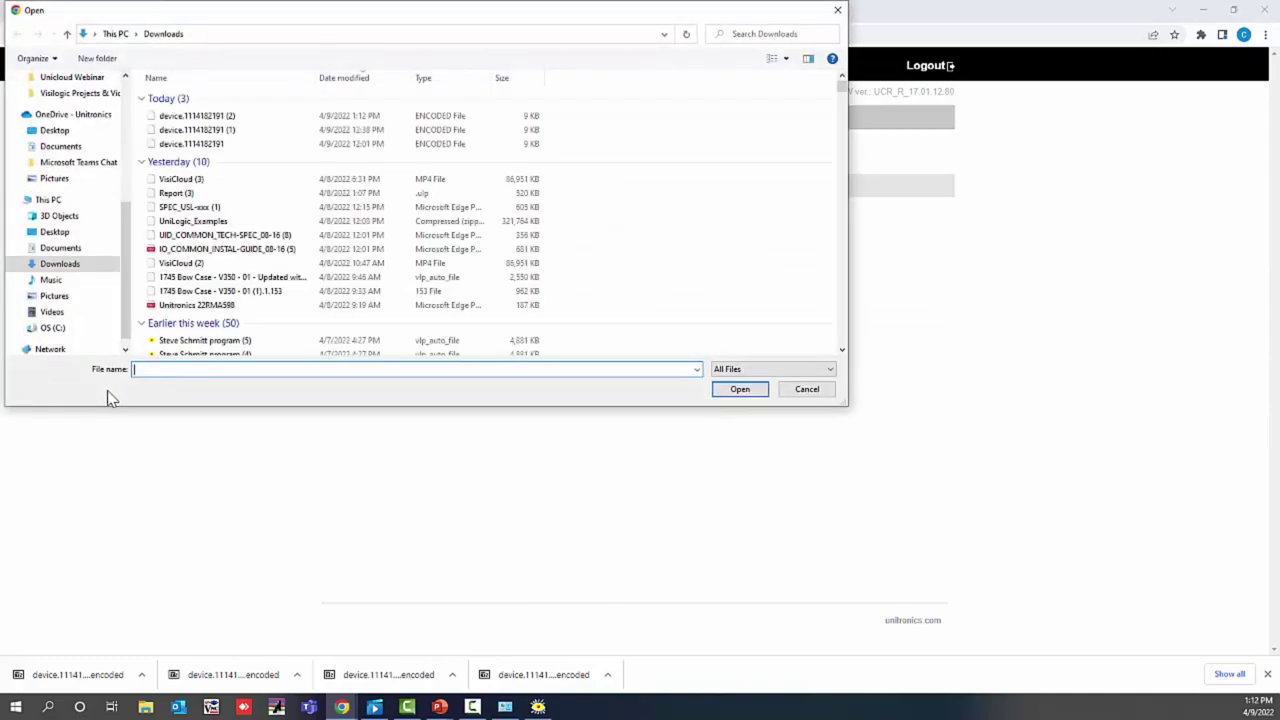
{"action": "left_click", "coordinate": [203, 116]}
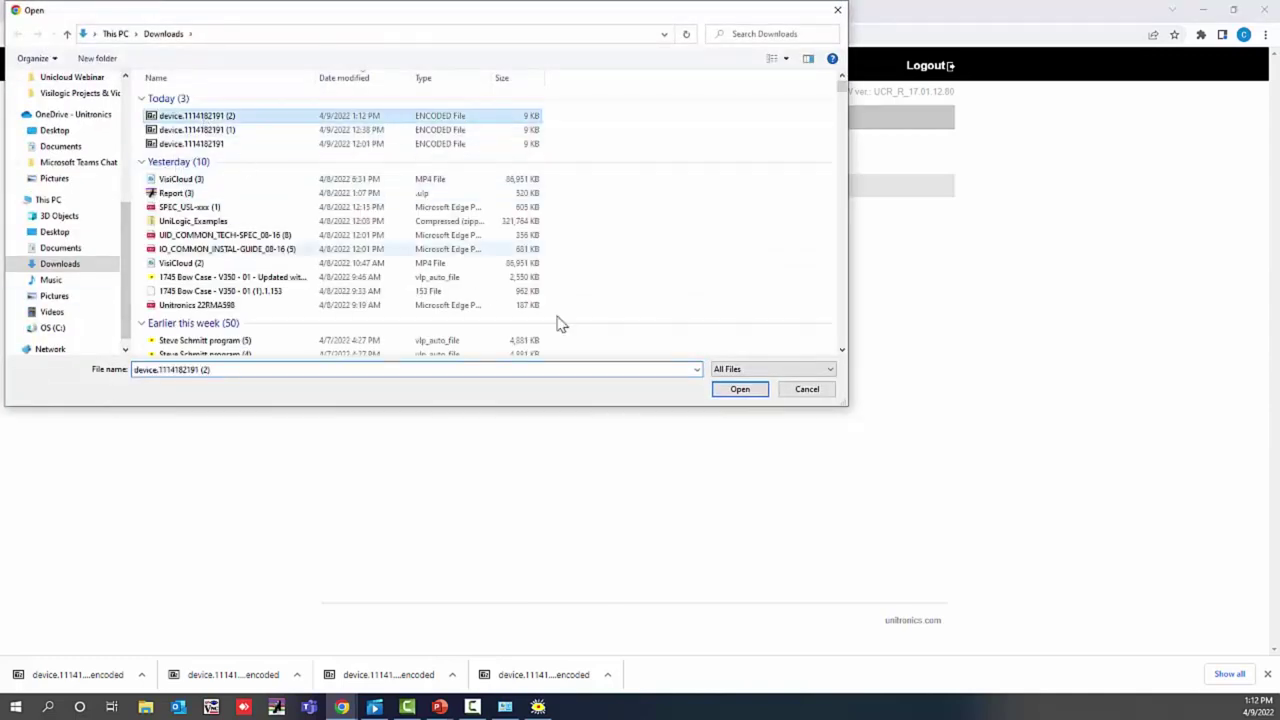
{"action": "left_click", "coordinate": [732, 392]}
{"action": "left_click", "coordinate": [562, 263]}
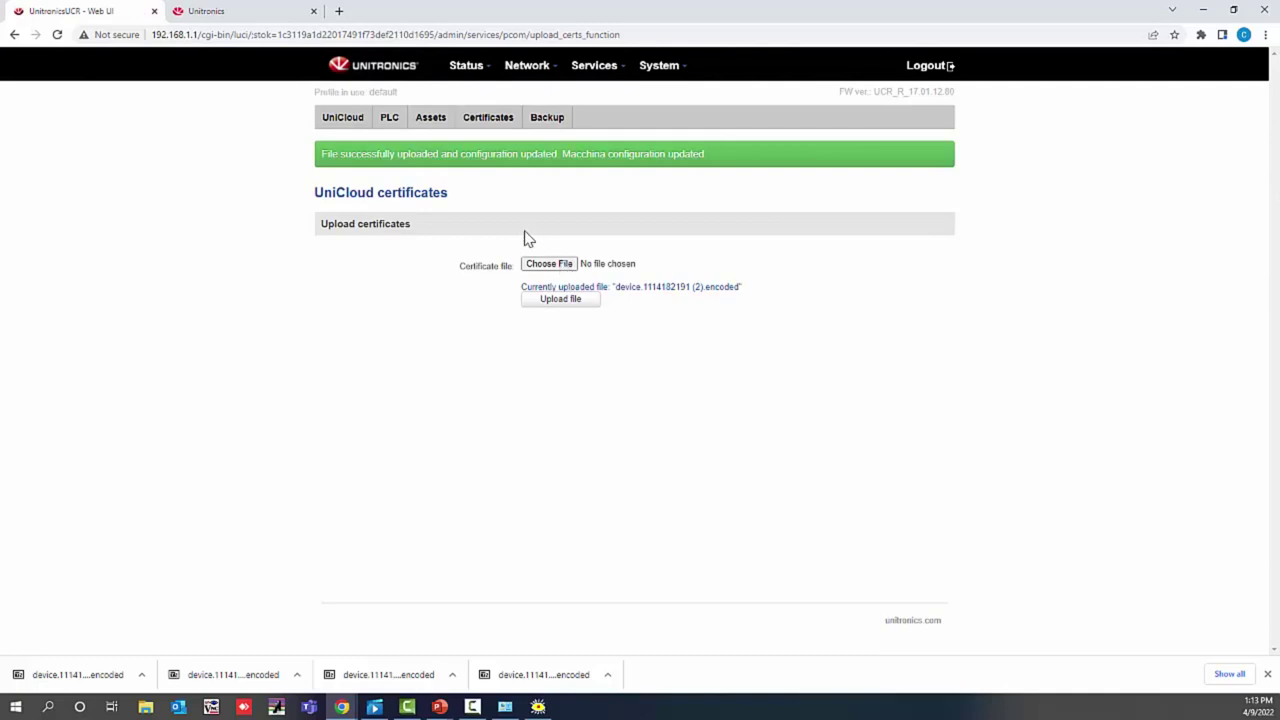
{"action": "left_click", "coordinate": [205, 11]}
{"action": "left_click", "coordinate": [57, 34]}
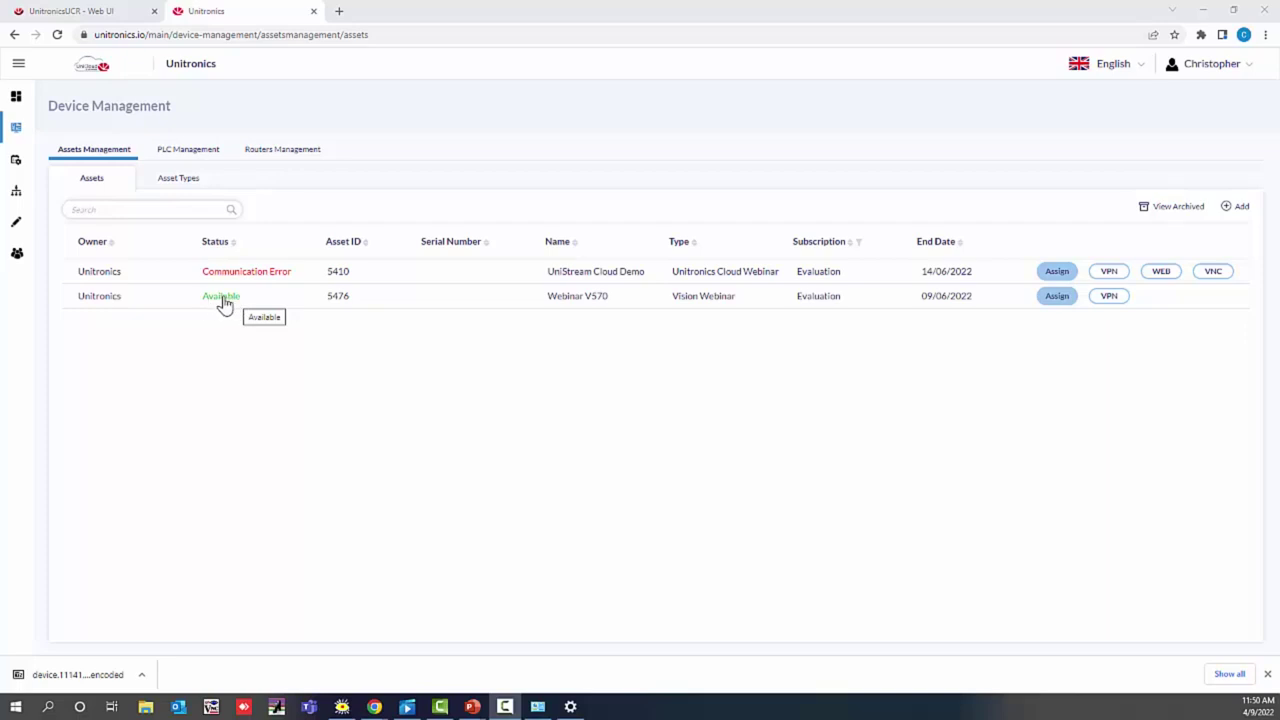
Step: On the Webinar V570 asset's Subscription tab, set the tags timer interval to 00:00:15
{"action": "left_click", "coordinate": [224, 303]}
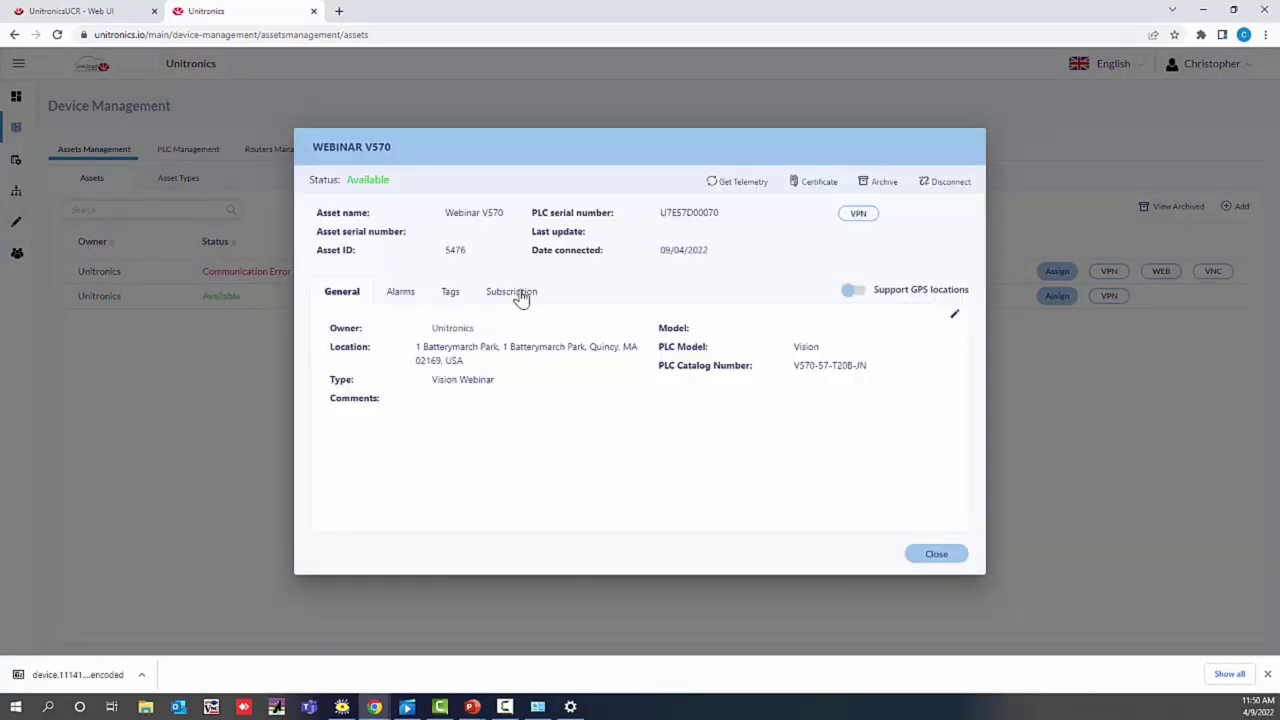
{"action": "left_click", "coordinate": [521, 299]}
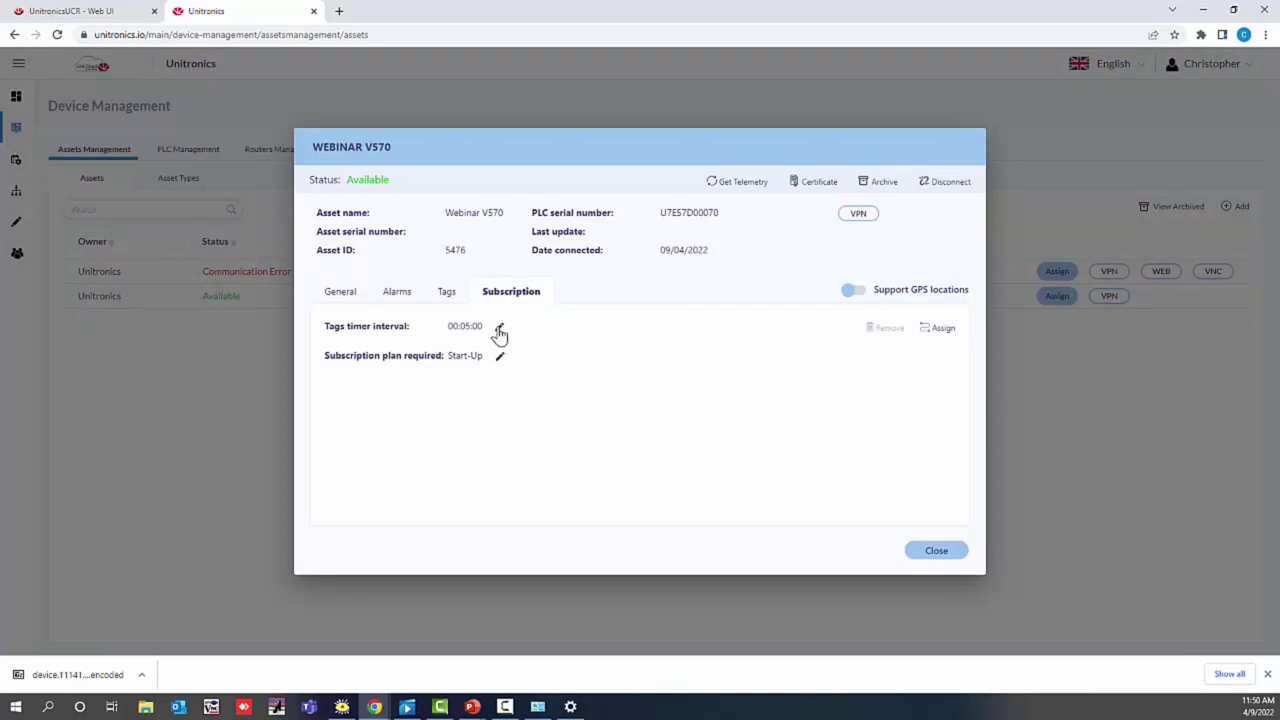
{"action": "left_click", "coordinate": [499, 329]}
{"action": "left_click", "coordinate": [478, 325]}
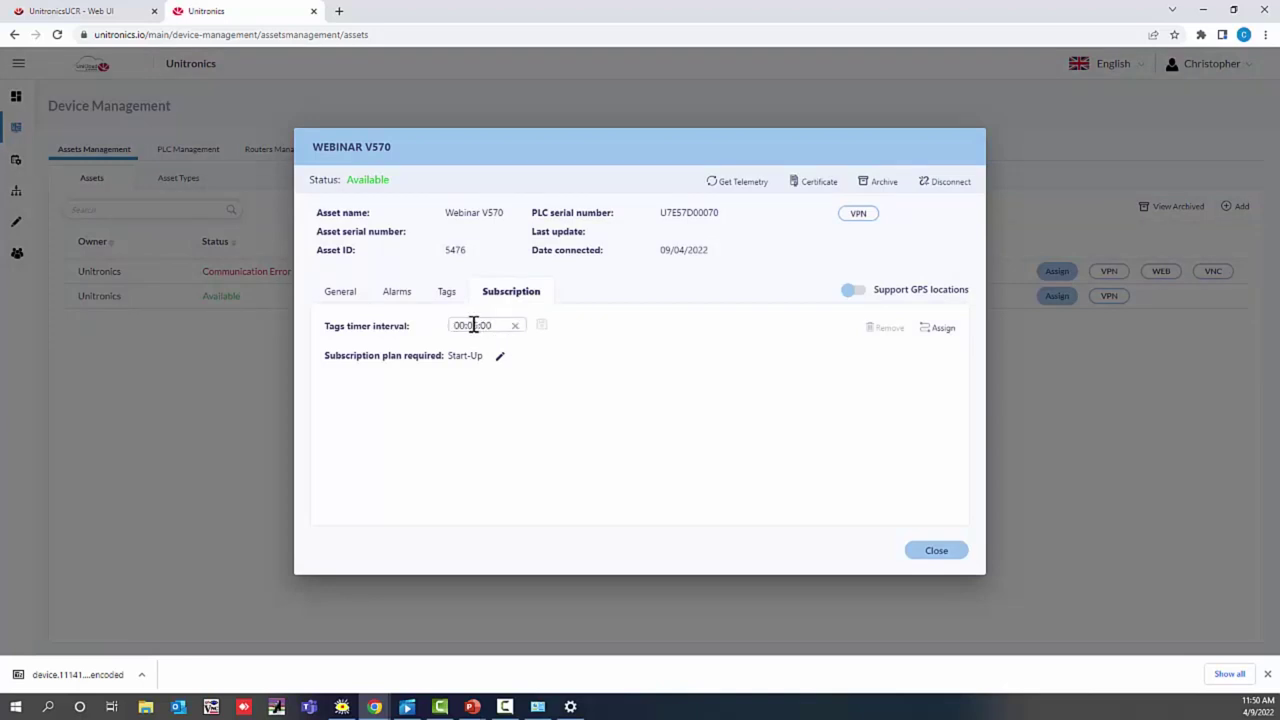
{"action": "type", "text": "0"}
{"action": "left_click", "coordinate": [488, 325]}
{"action": "type", "text": "15"}
{"action": "left_click", "coordinate": [541, 330]}
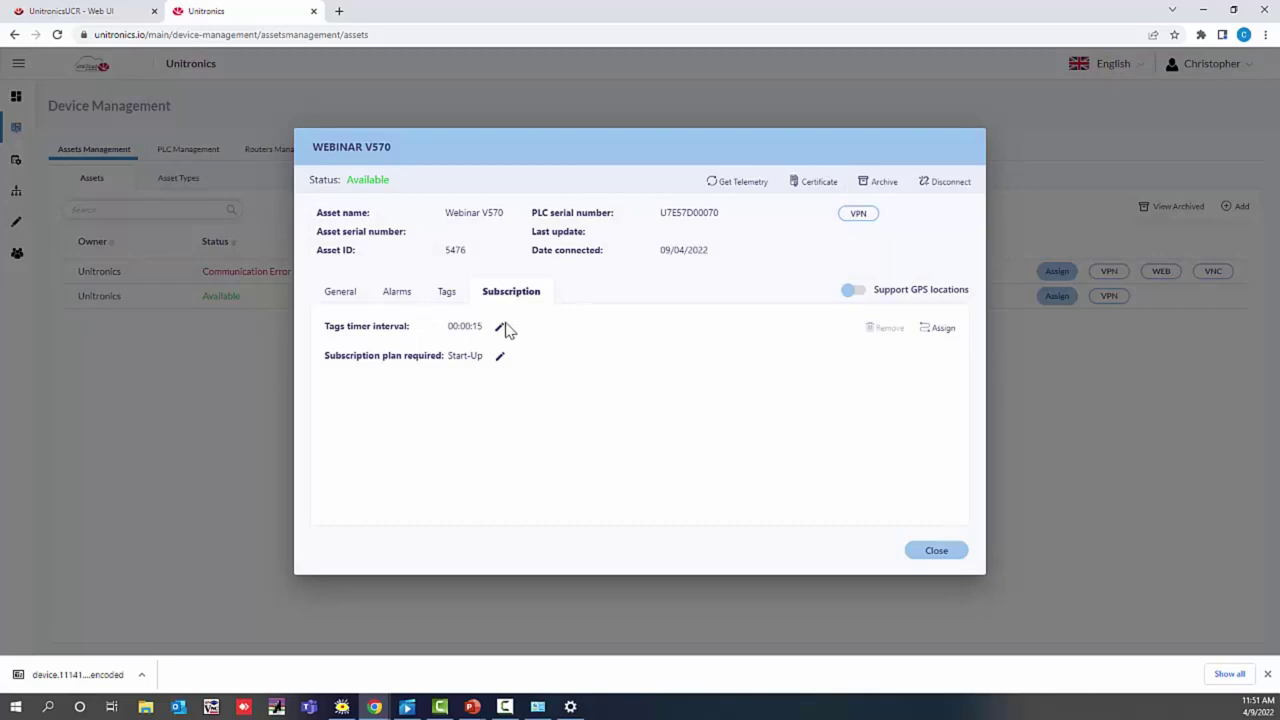
Step: Change the interval to 00:00:10, accept the Basic plan change, and close the asset details
{"action": "left_click", "coordinate": [500, 328]}
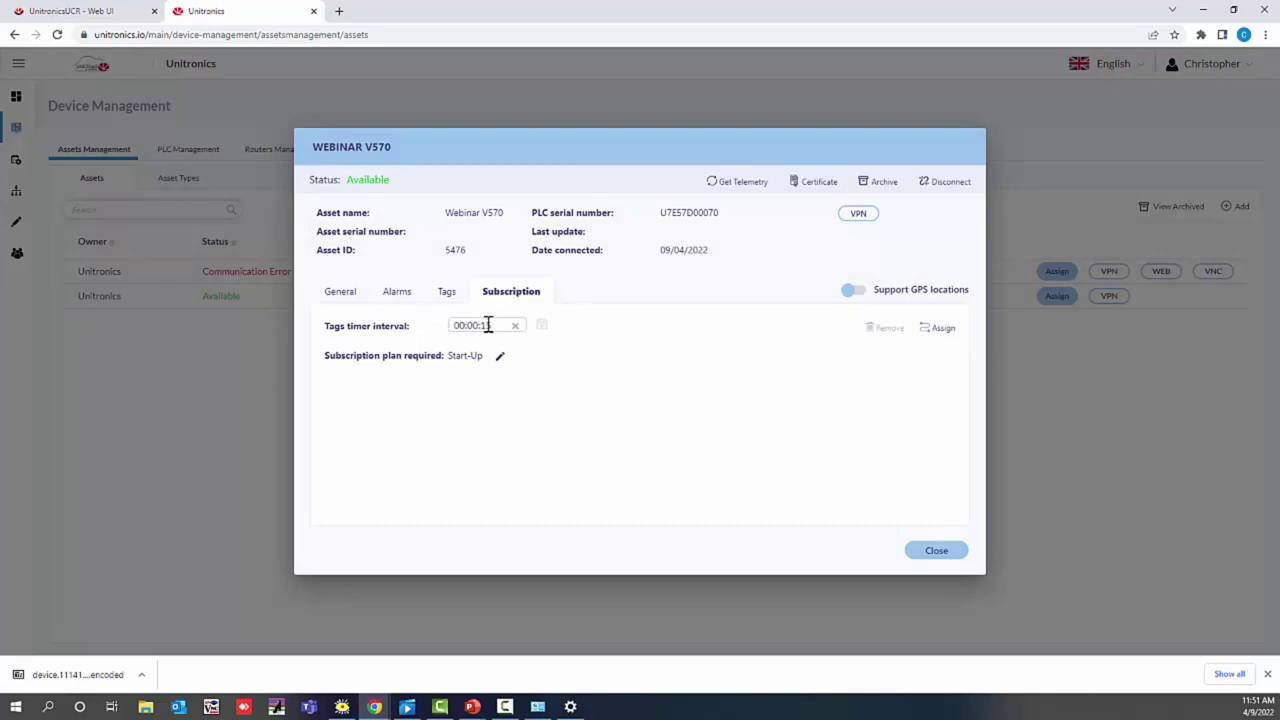
{"action": "double_click", "coordinate": [488, 325]}
{"action": "type", "text": "0"}
{"action": "left_click", "coordinate": [542, 327]}
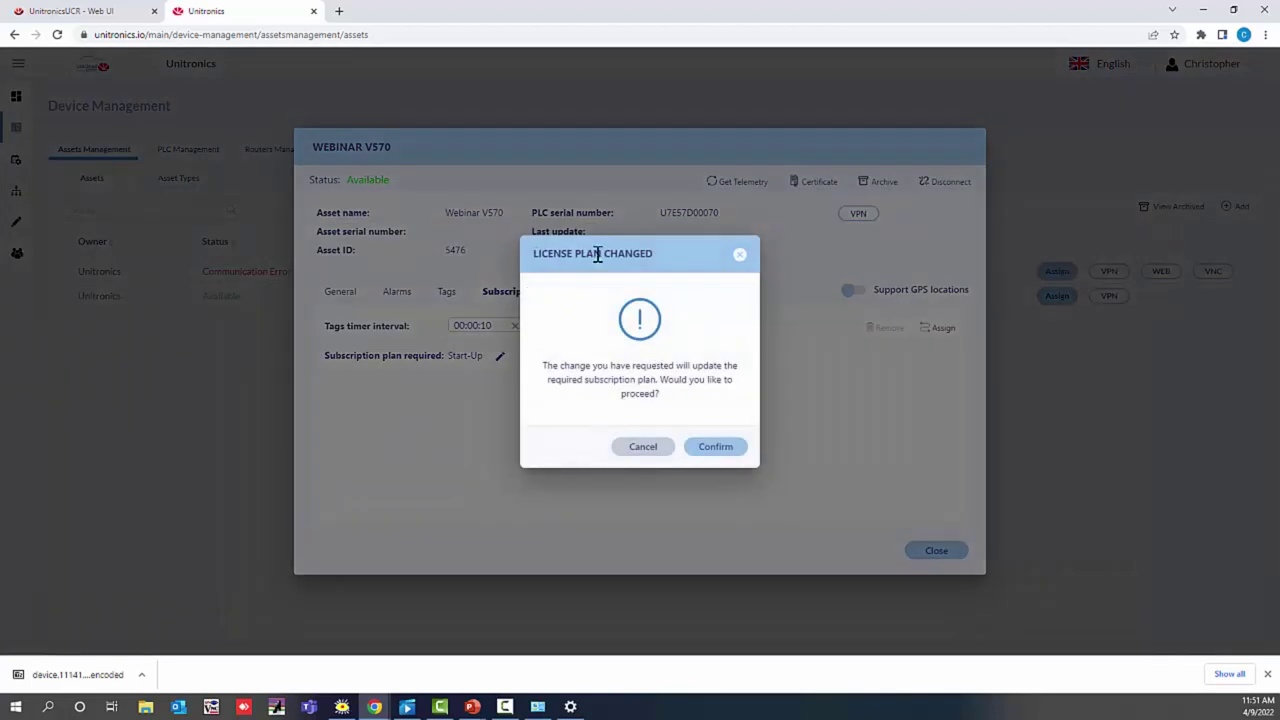
{"action": "left_click", "coordinate": [716, 449]}
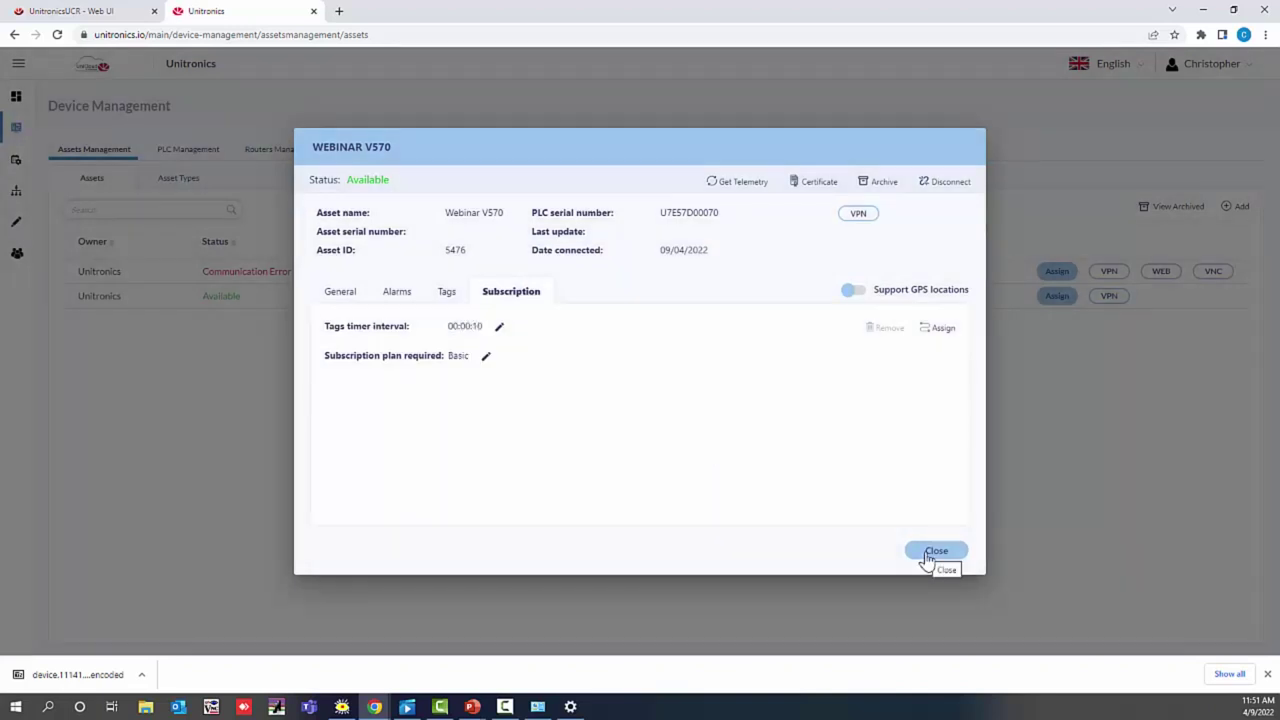
{"action": "left_click", "coordinate": [930, 555]}
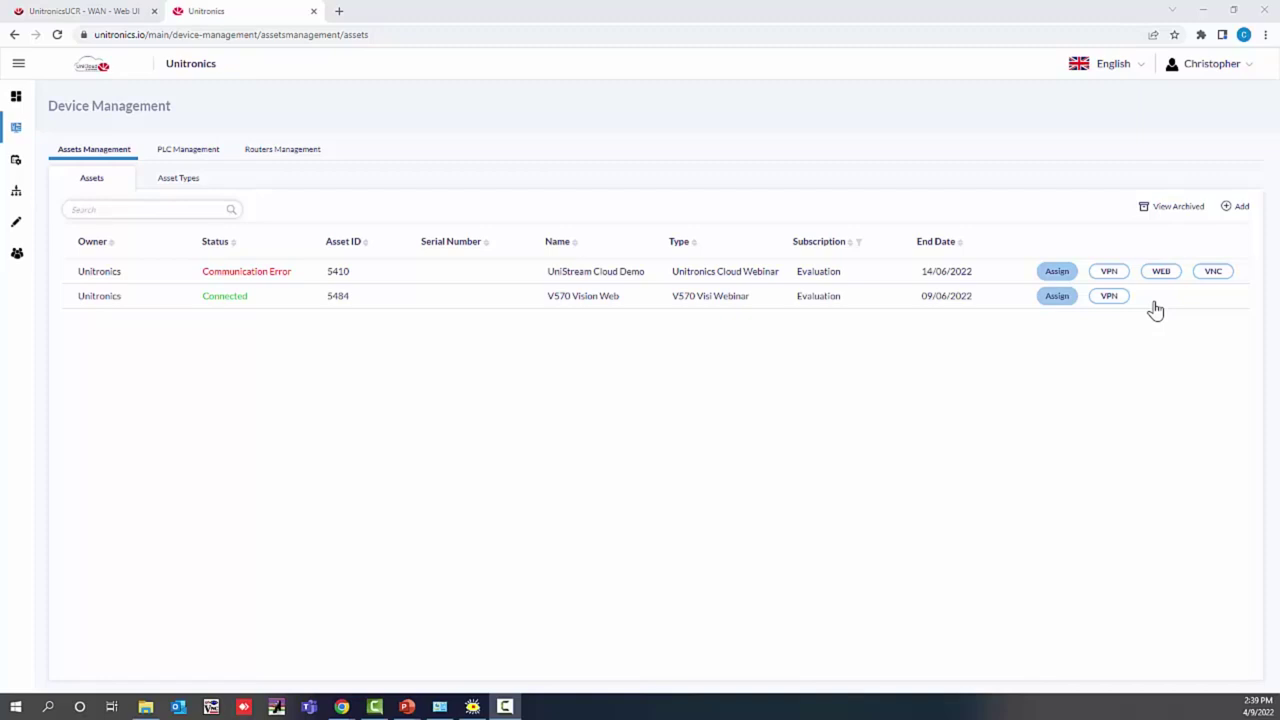
Step: Switch to the dashboard editor using the pencil icon in the left sidebar
{"action": "left_click", "coordinate": [17, 223]}
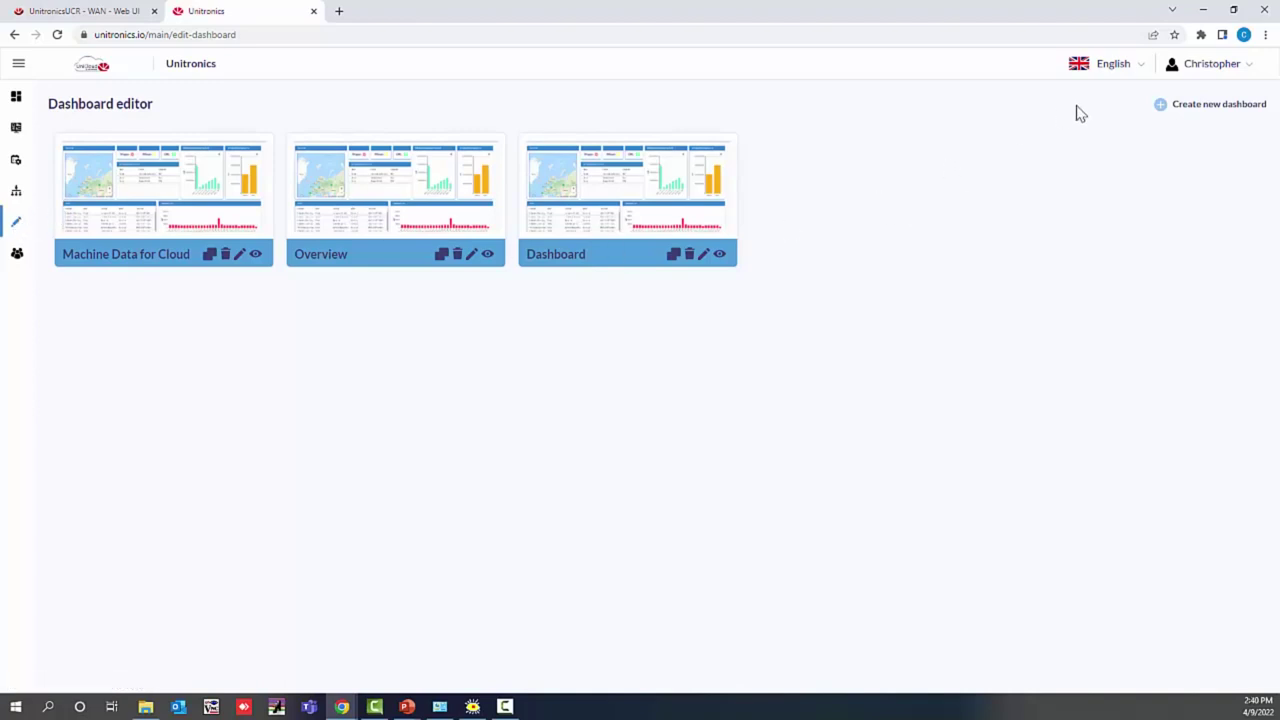
Step: Create a new dashboard named 'Vision Data', replacing the default name
{"action": "left_click", "coordinate": [1164, 110]}
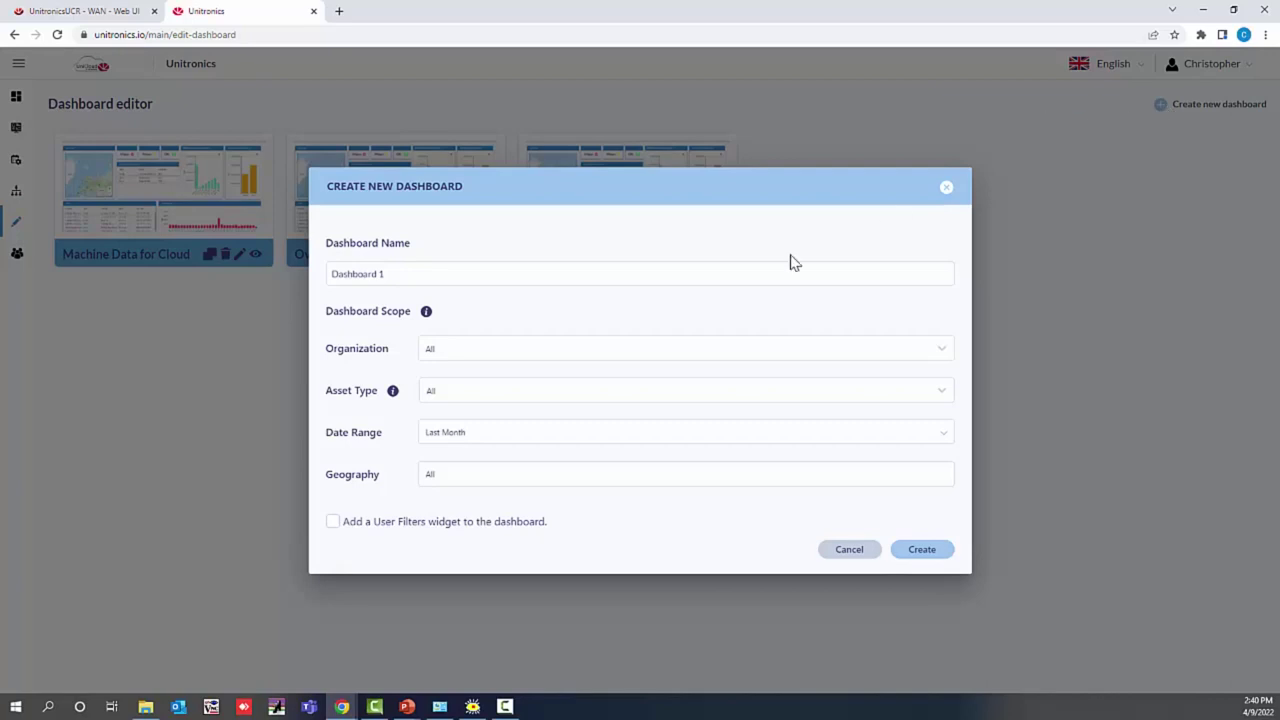
{"action": "left_click_drag", "start_coordinate": [514, 277], "coordinate": [258, 290]}
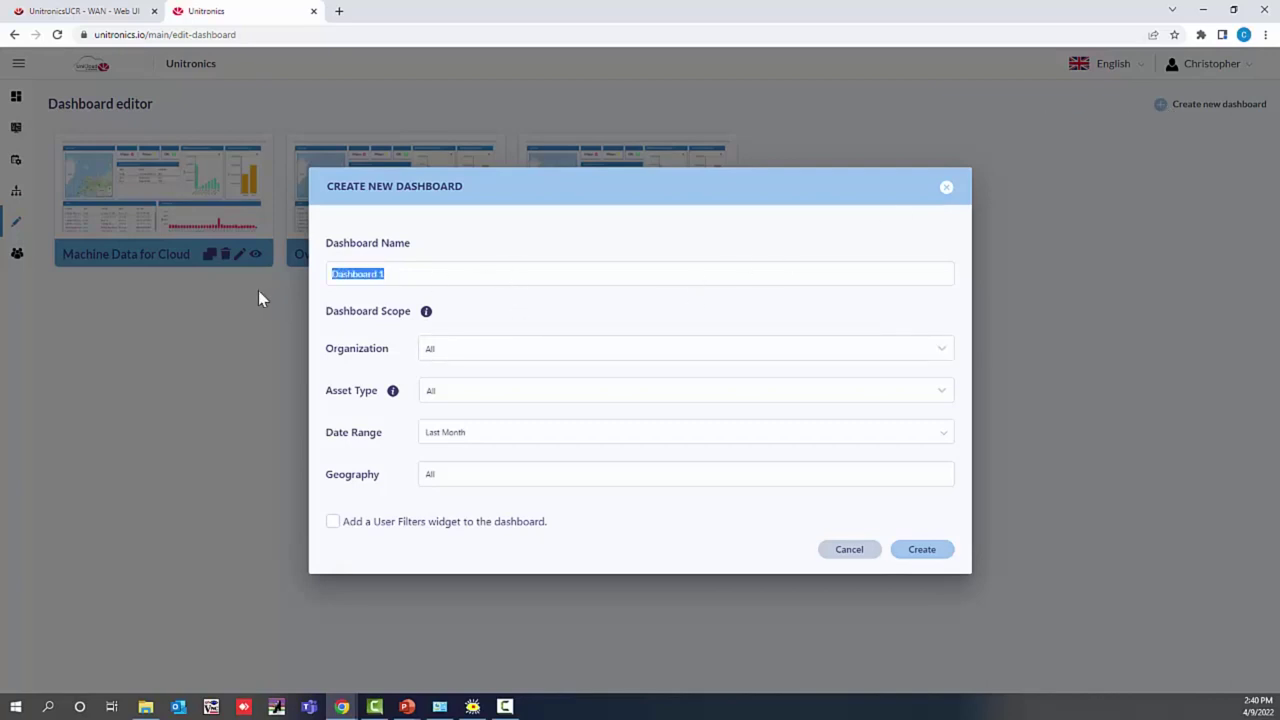
{"action": "key", "text": "BackSpace"}
{"action": "type", "text": "Vi"}
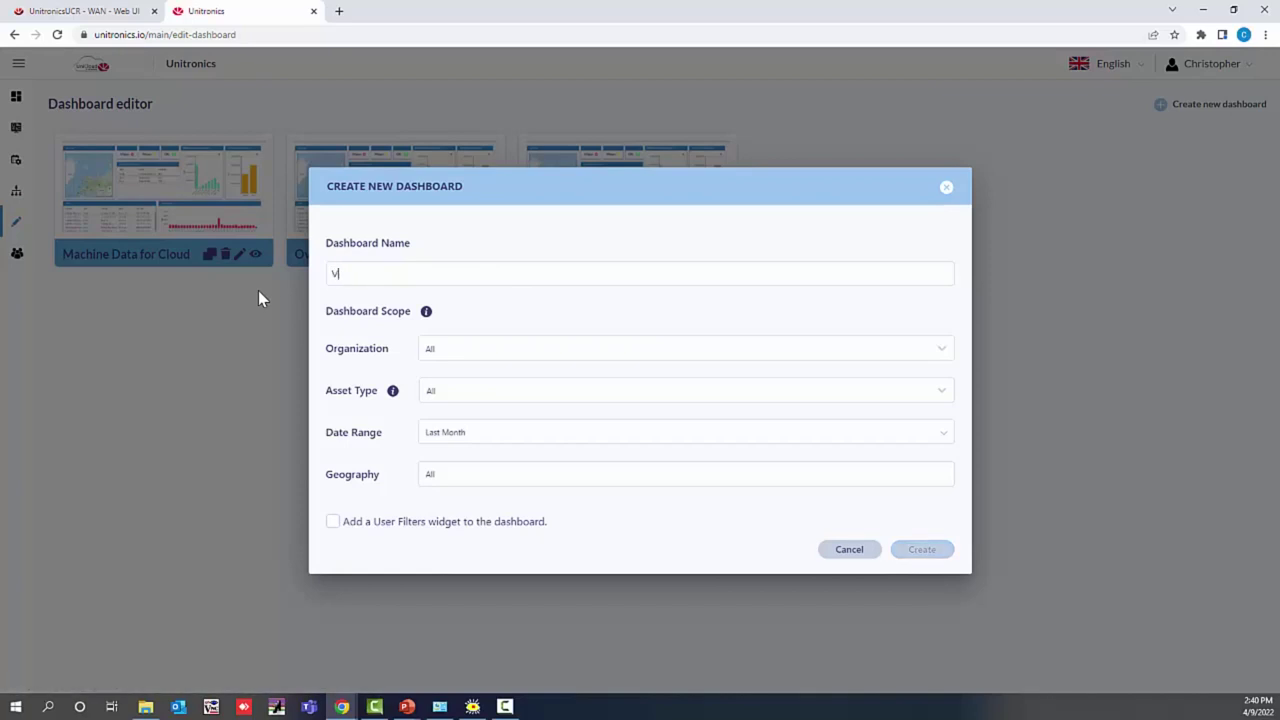
{"action": "type", "text": "sion Data"}
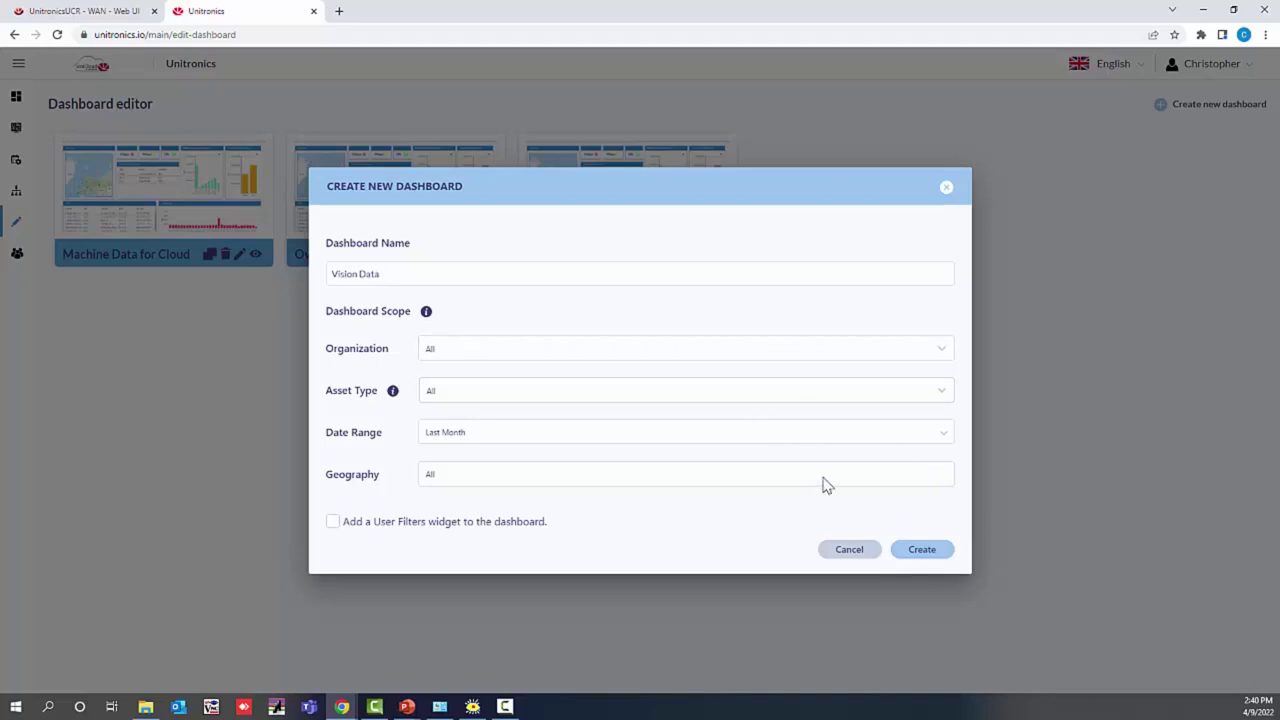
{"action": "left_click", "coordinate": [904, 558]}
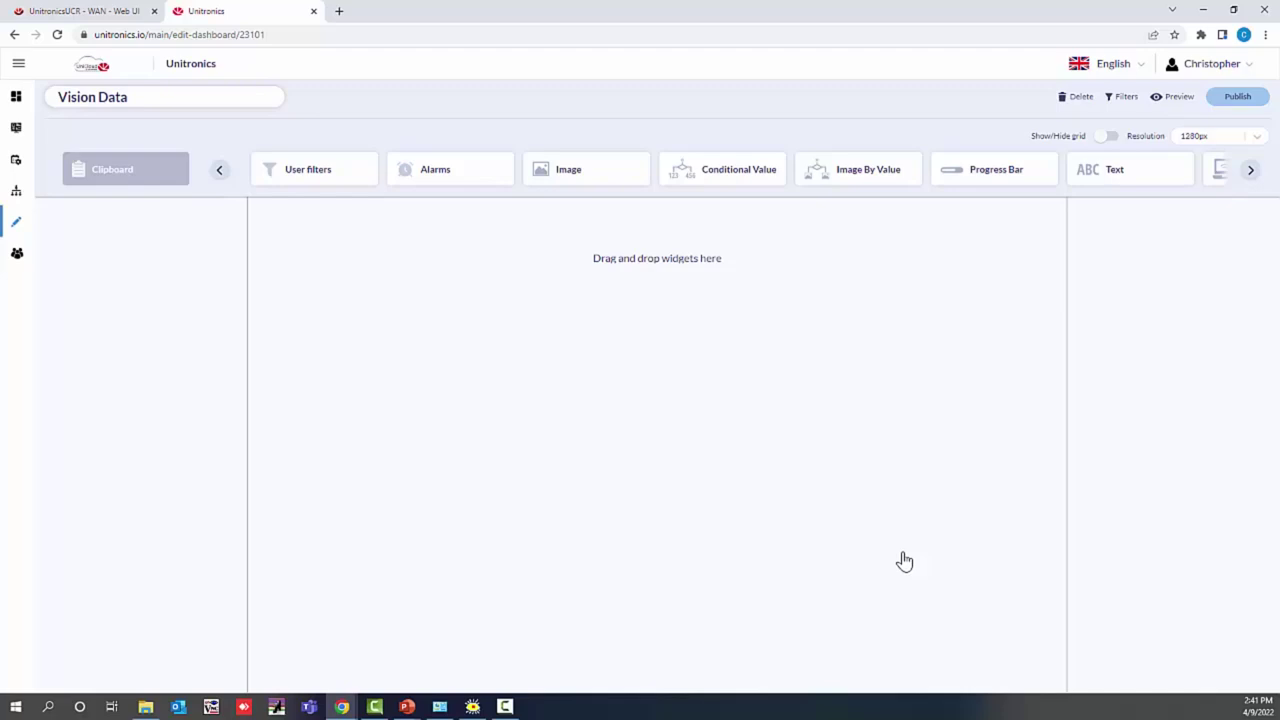
Step: Add a Radial Gauge widget to the canvas using the V570 Visi Webinar asset type
{"action": "left_click", "coordinate": [1251, 174]}
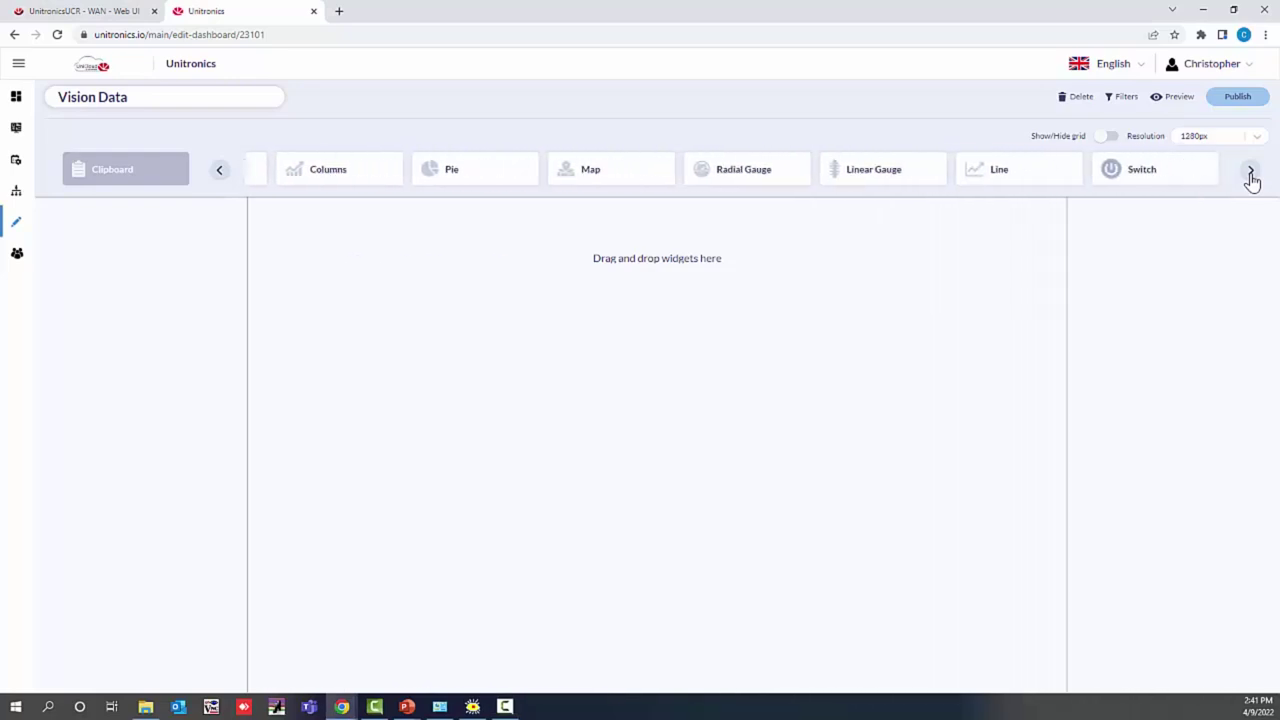
{"action": "left_click_drag", "start_coordinate": [688, 177], "coordinate": [351, 249]}
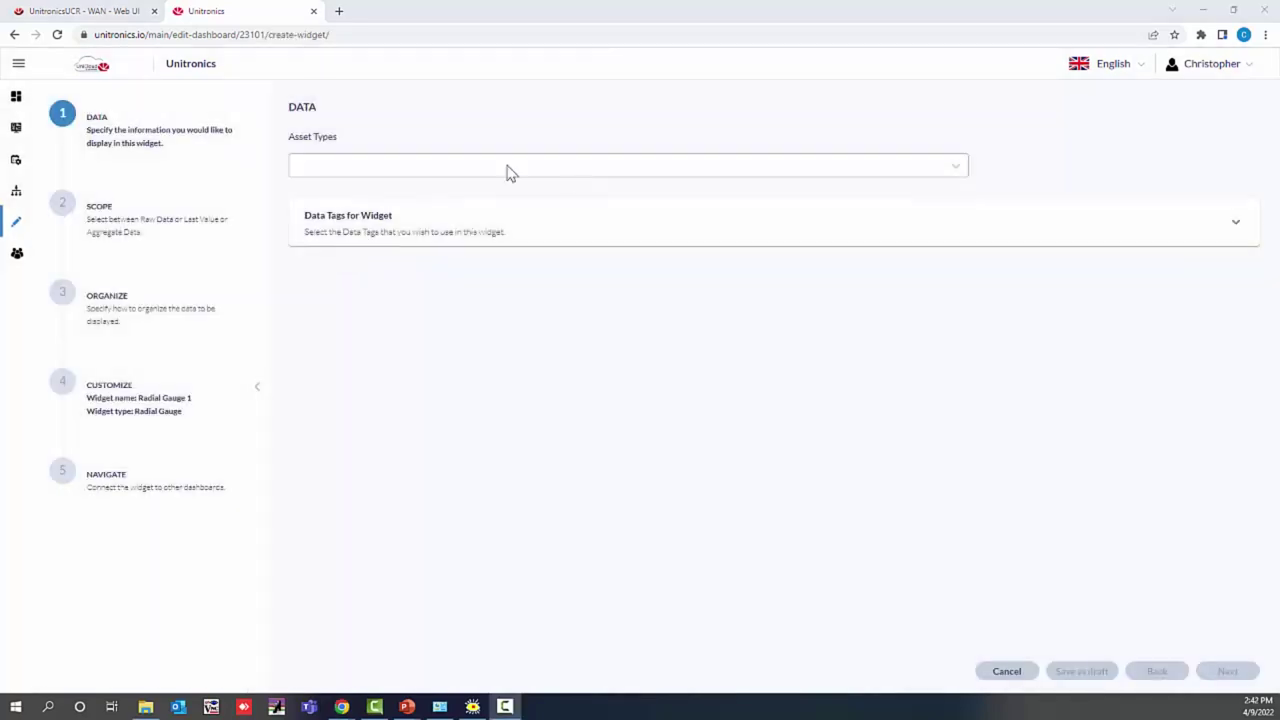
{"action": "left_click", "coordinate": [506, 172]}
{"action": "scroll", "coordinate": [525, 283], "scroll_direction": "down", "scroll_amount": 10}
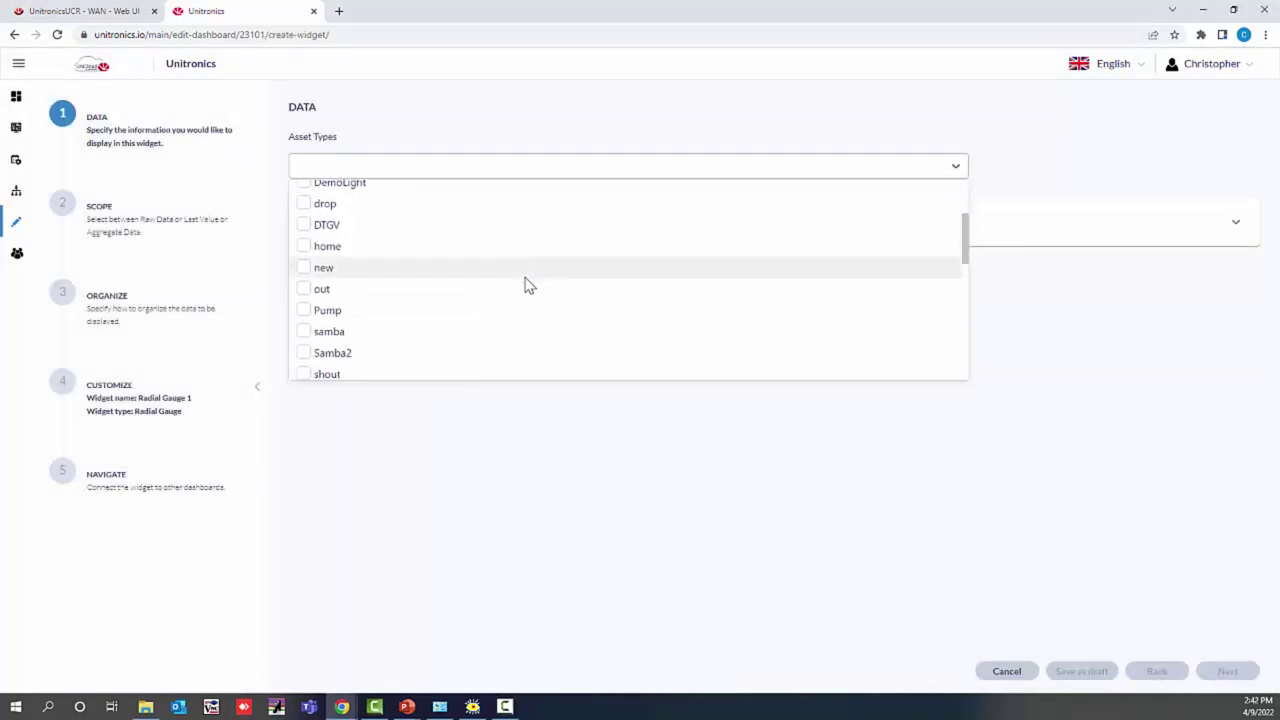
{"action": "left_click", "coordinate": [418, 258]}
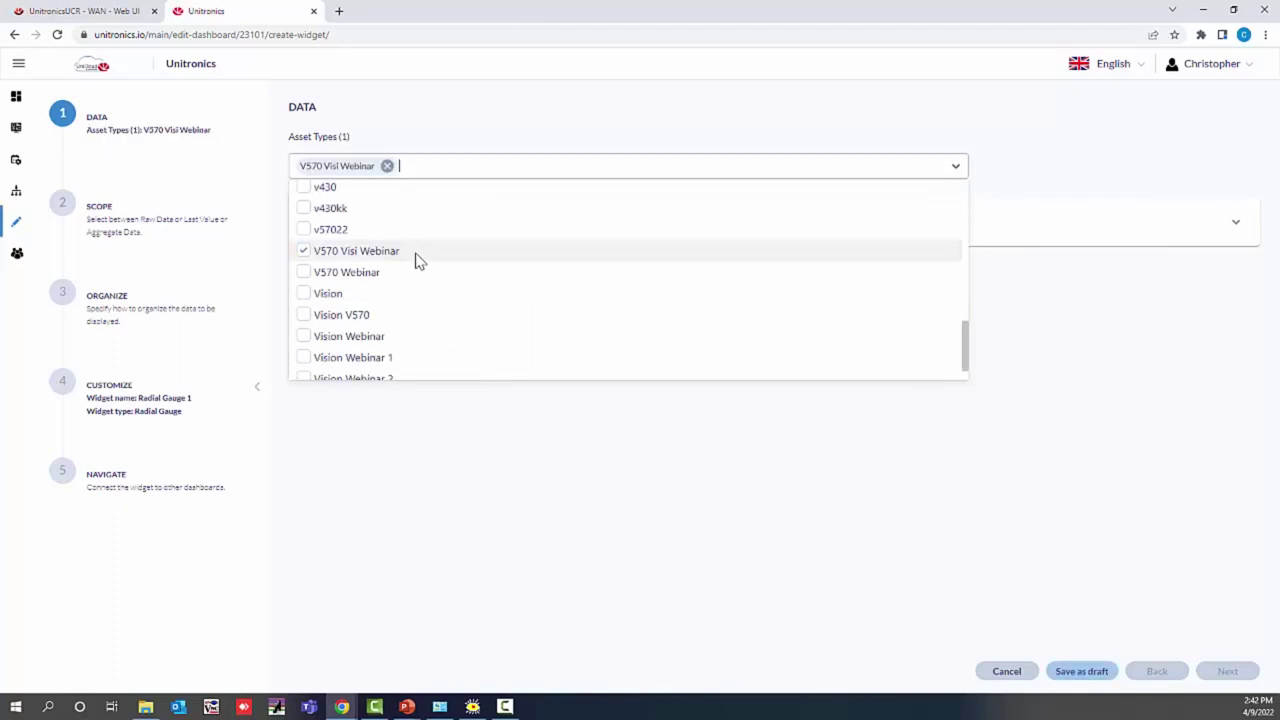
{"action": "left_click", "coordinate": [863, 514]}
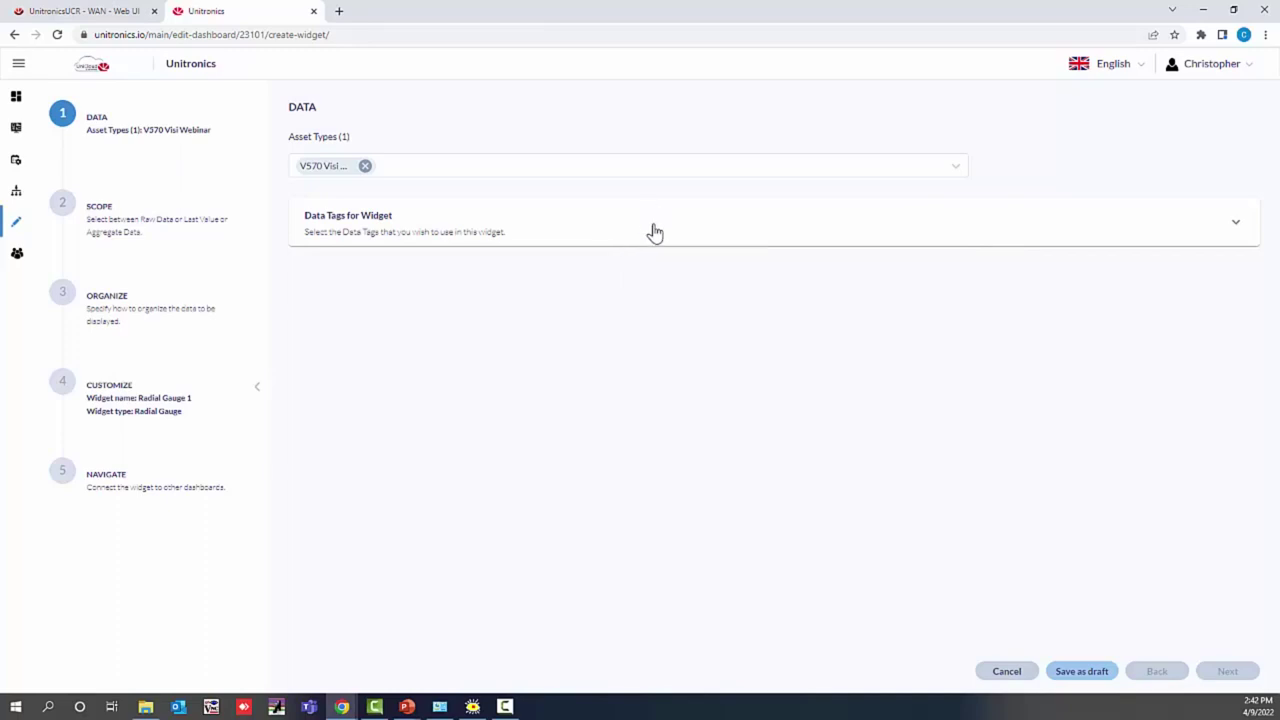
Step: Set the gauge's tag data to Current Value and advance to the Scope step
{"action": "left_click", "coordinate": [652, 236]}
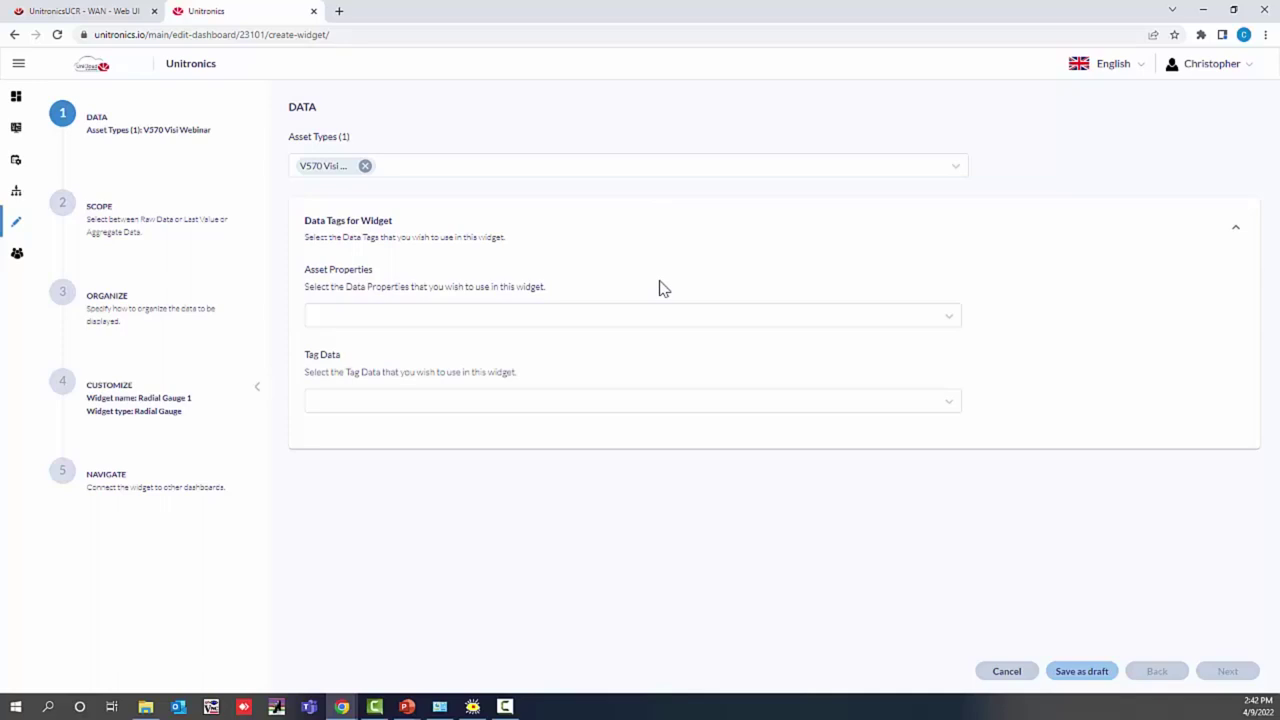
{"action": "left_click", "coordinate": [624, 325]}
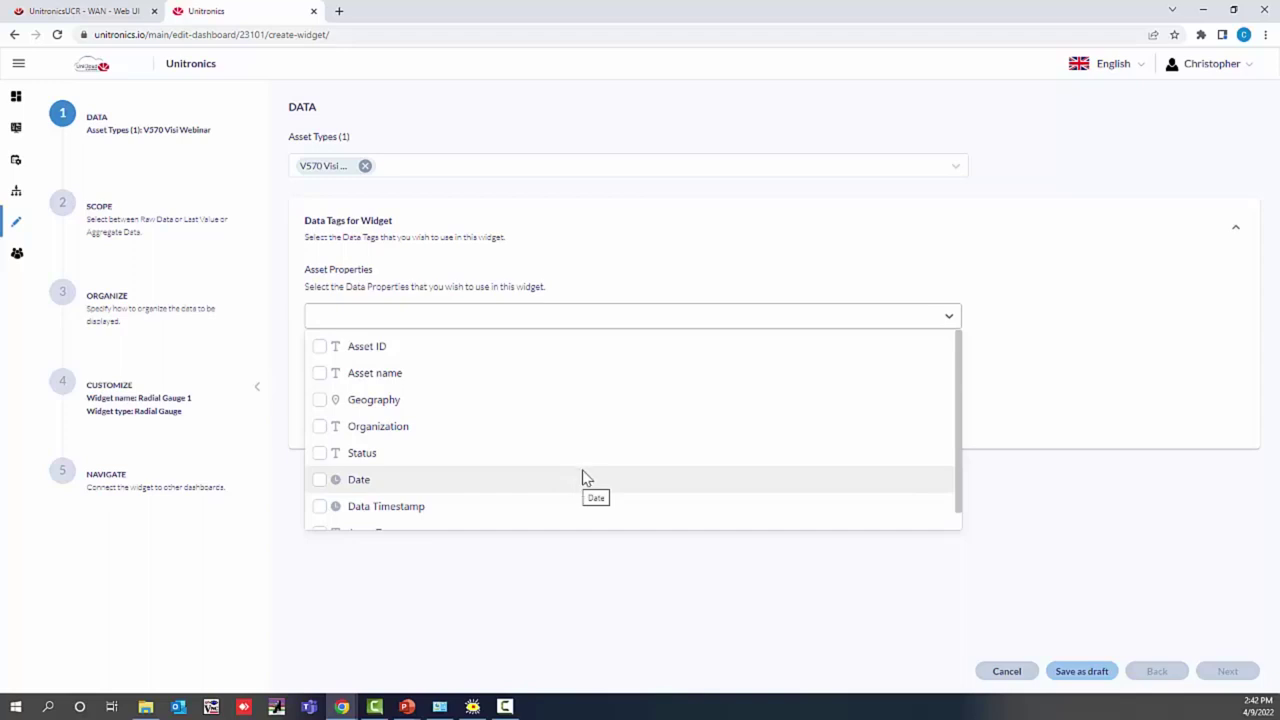
{"action": "left_click", "coordinate": [600, 320]}
{"action": "left_click", "coordinate": [551, 404]}
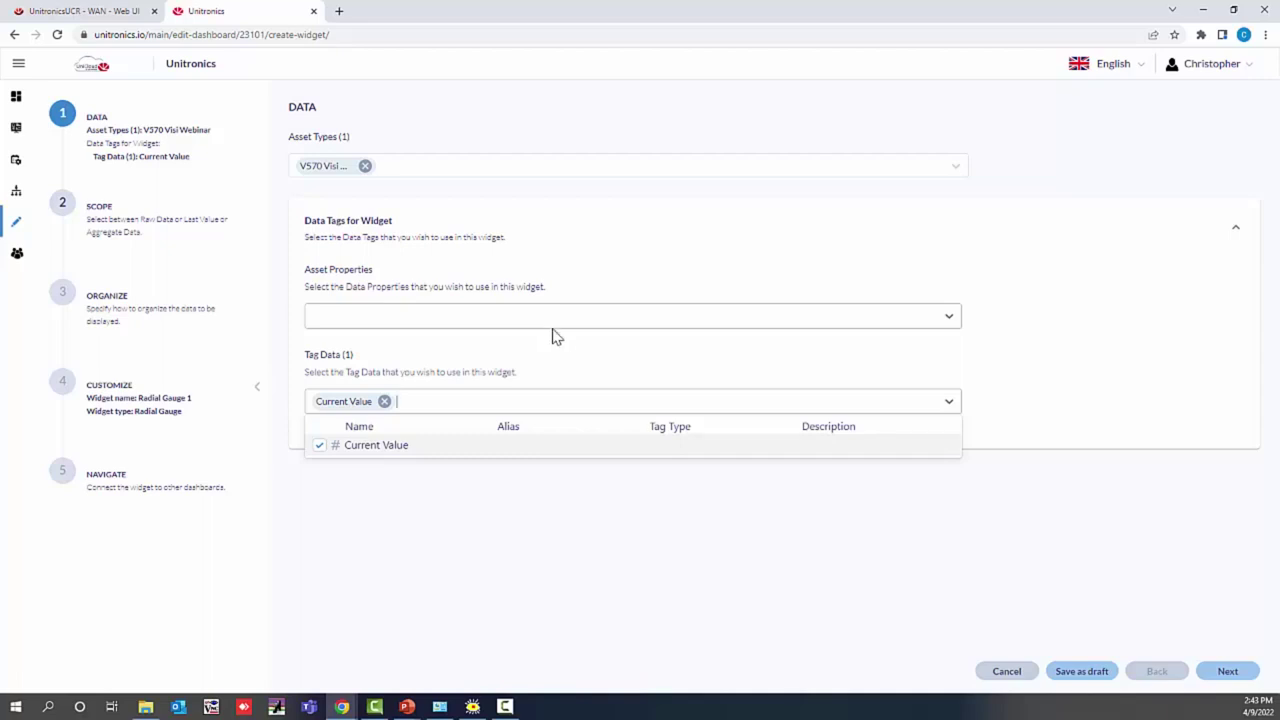
{"action": "left_click", "coordinate": [893, 550]}
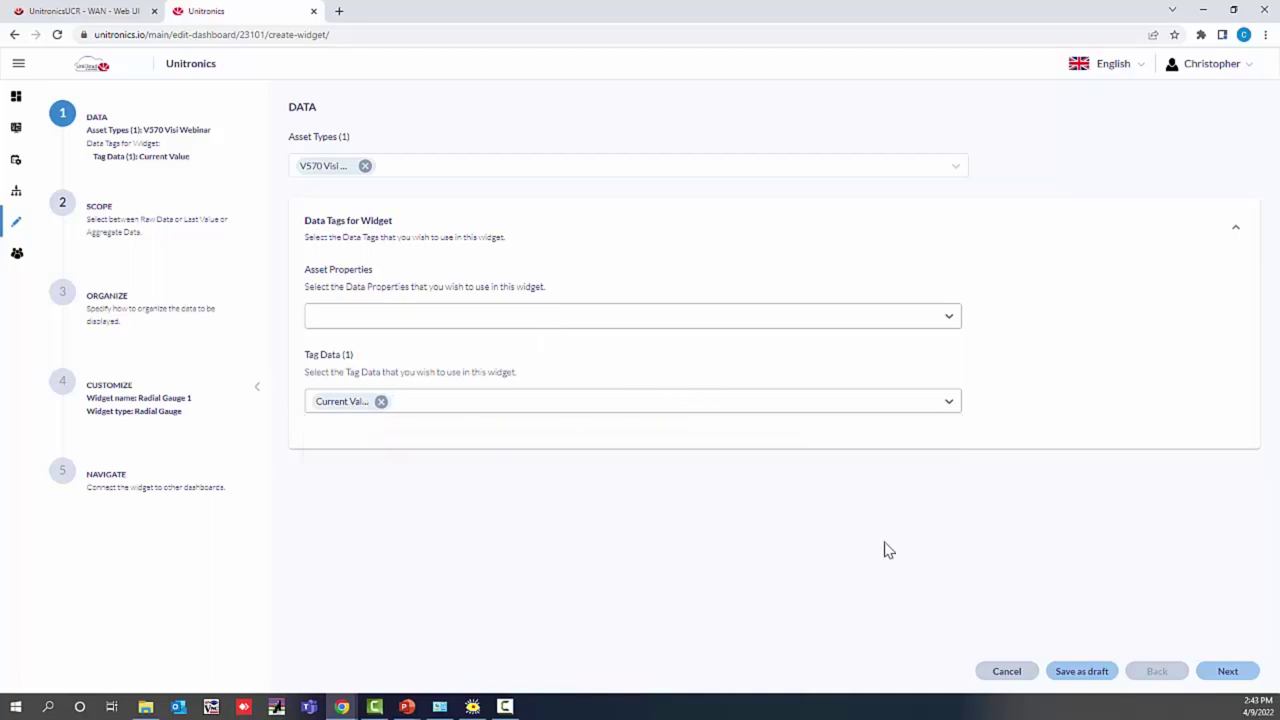
{"action": "left_click", "coordinate": [1216, 675]}
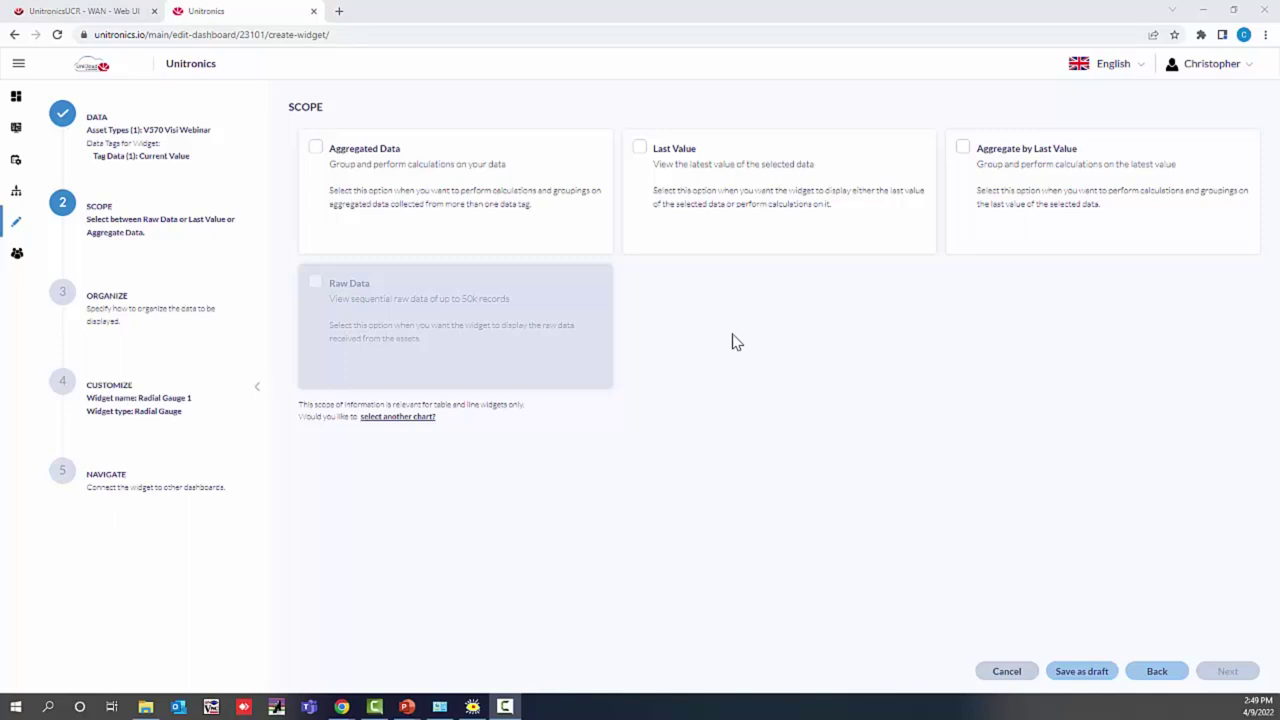
Step: Scope the gauge to Last Value and put Current Value under Data and Metrics, previewing 34
{"action": "left_click", "coordinate": [745, 225]}
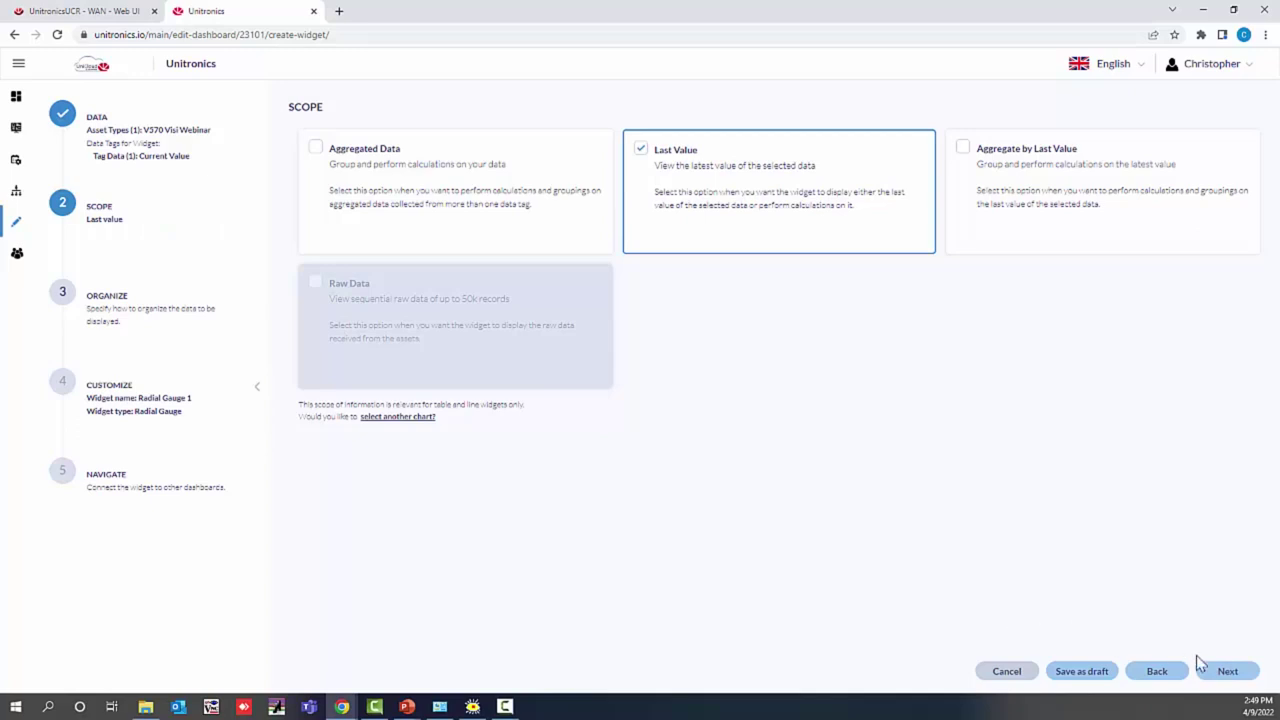
{"action": "left_click", "coordinate": [1226, 672]}
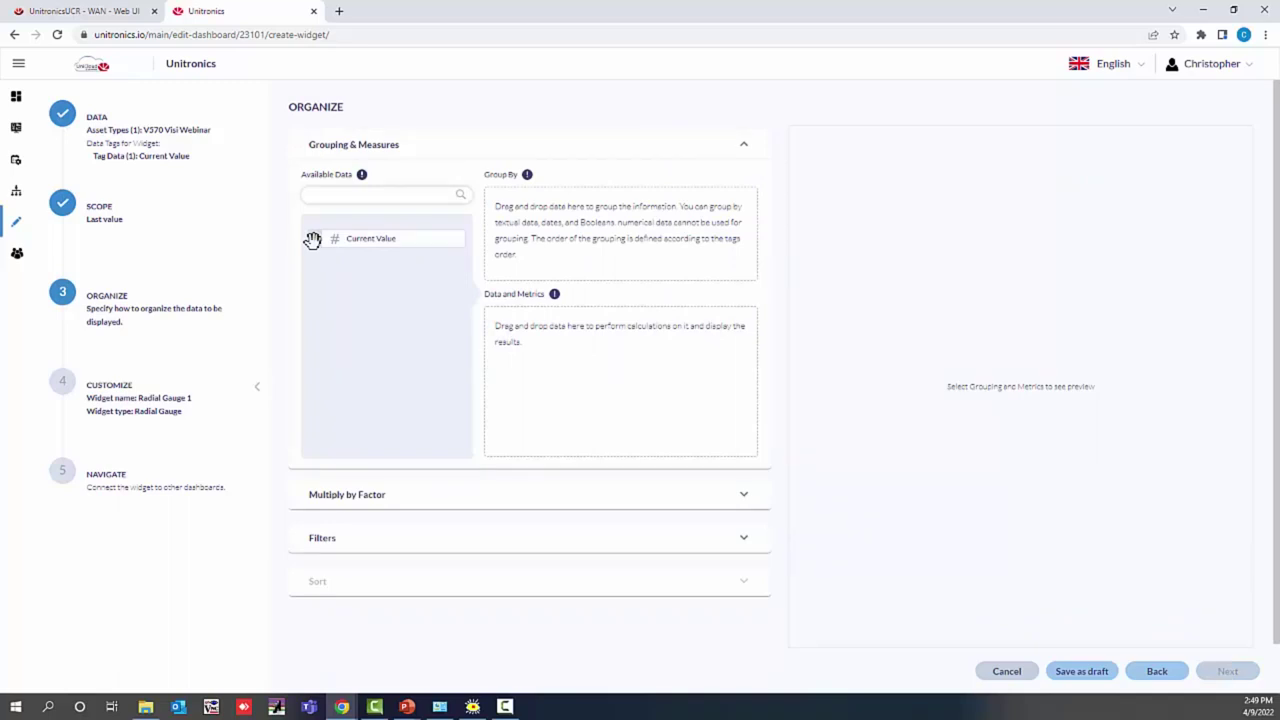
{"action": "left_click_drag", "start_coordinate": [313, 241], "coordinate": [504, 338]}
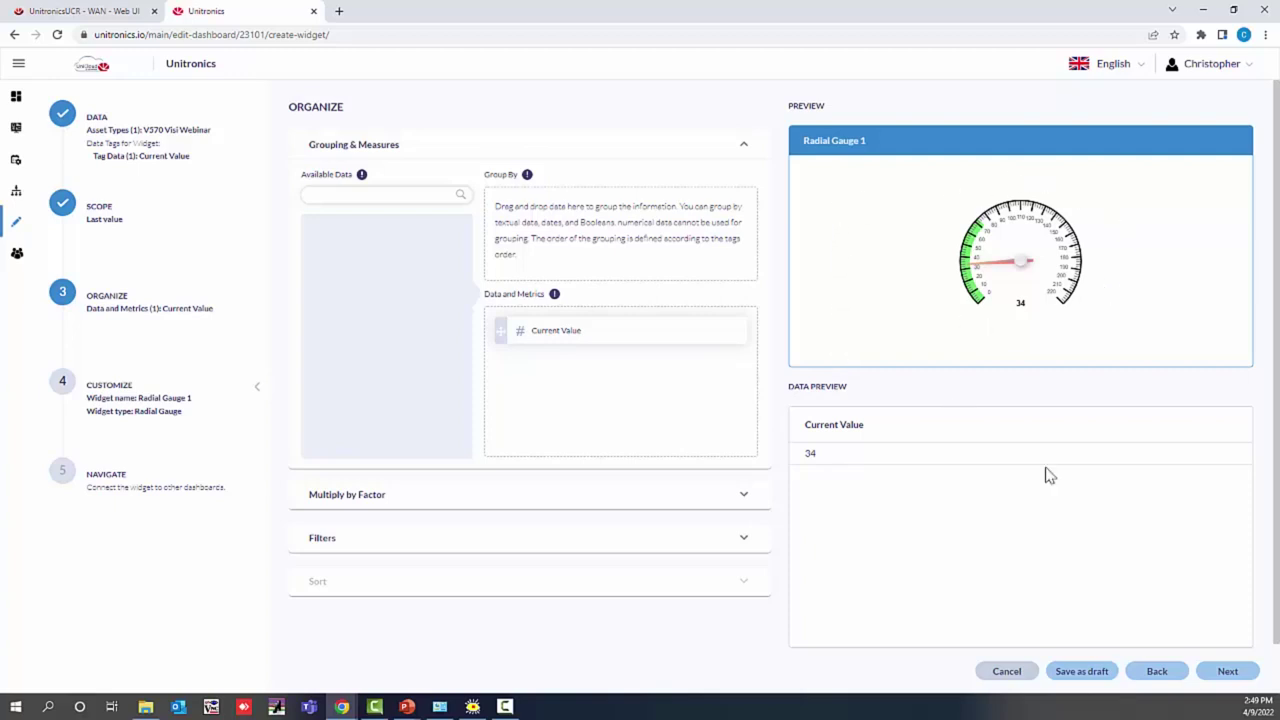
{"action": "left_click", "coordinate": [1240, 678]}
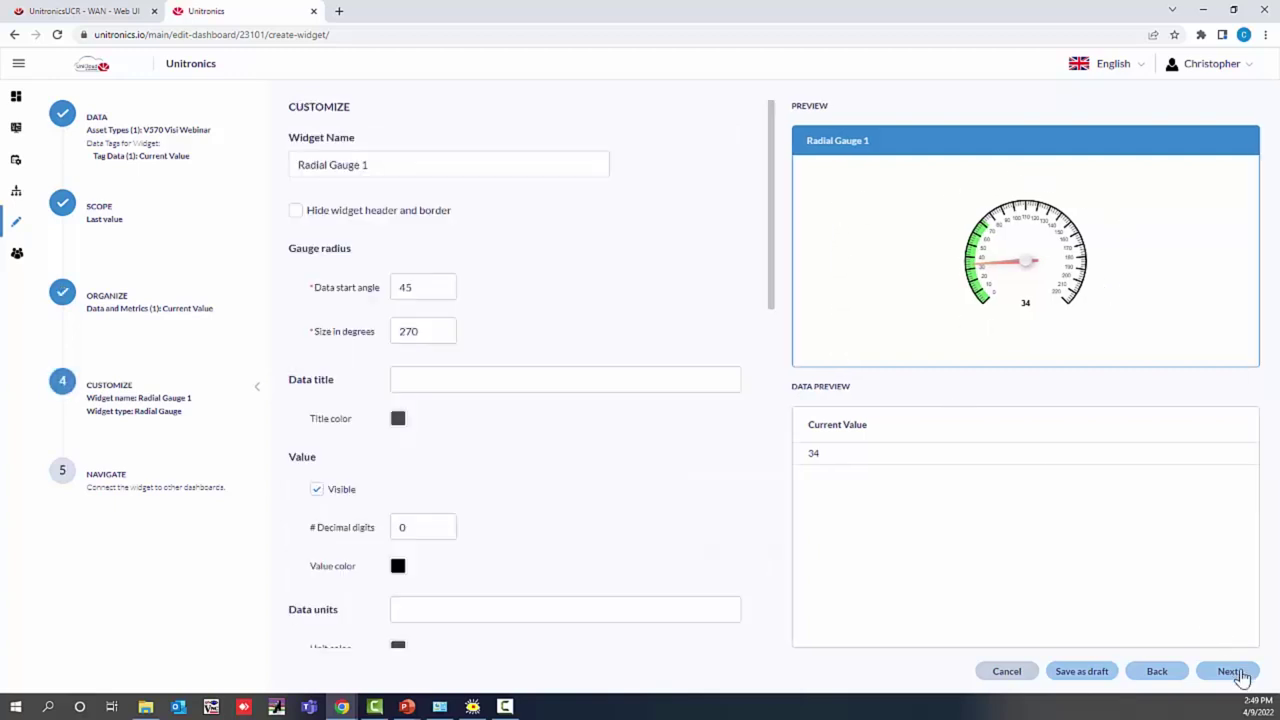
Step: Replace Radial Gauge 1's name with 'Current Value Gauge' and advance to the Navigate step
{"action": "left_click", "coordinate": [285, 172]}
{"action": "key", "text": "ctrl+a"}
{"action": "key", "text": "BackSpace"}
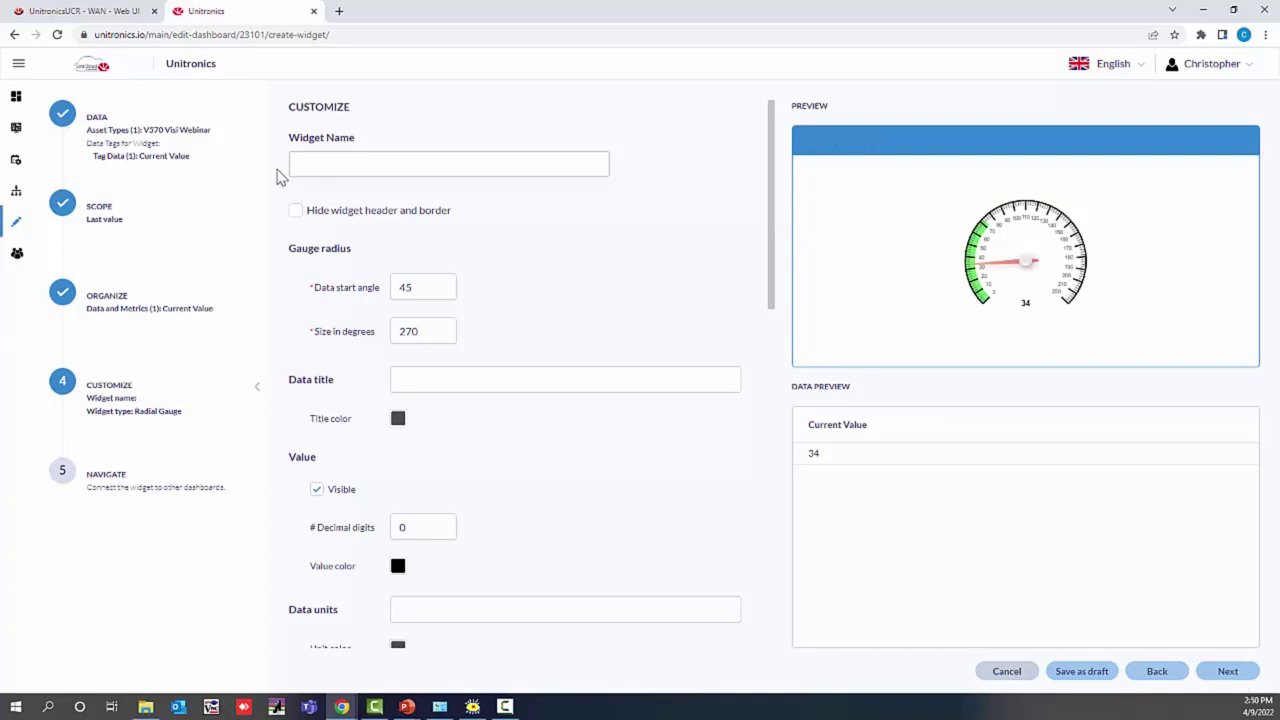
{"action": "type", "text": "CUrrent Value Gauge"}
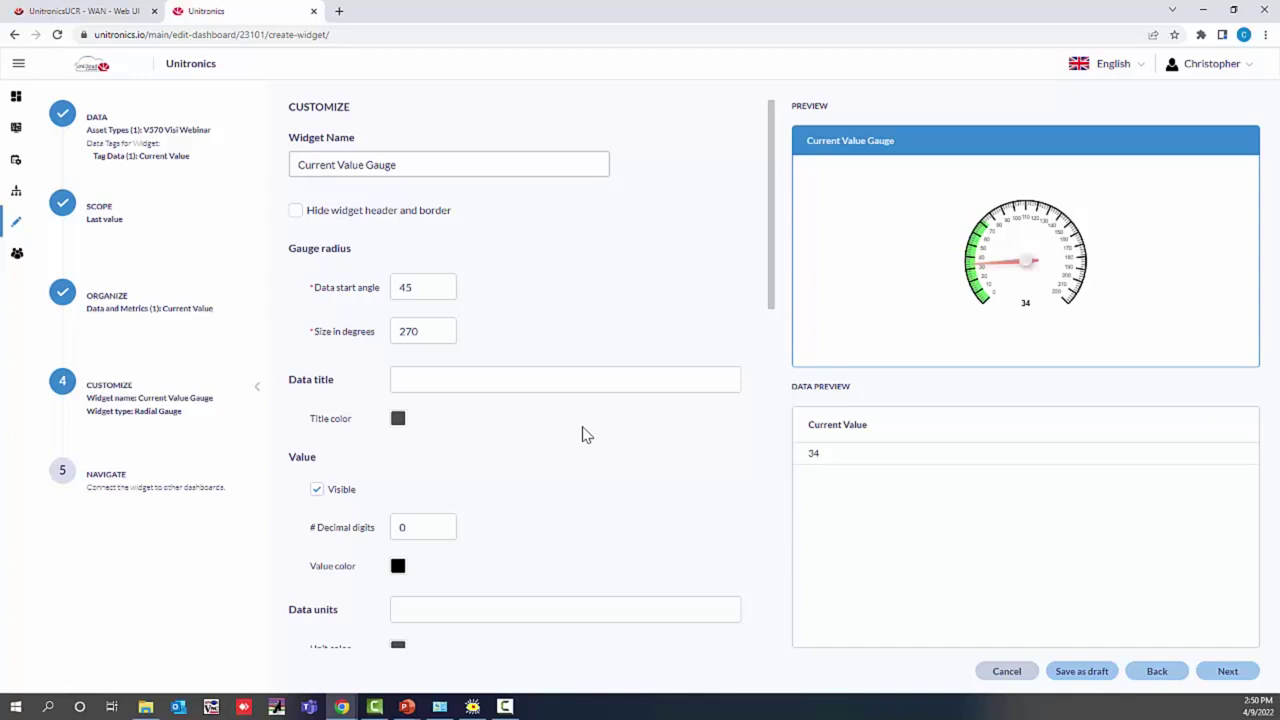
{"action": "scroll", "coordinate": [586, 435], "scroll_direction": "down", "scroll_amount": 2}
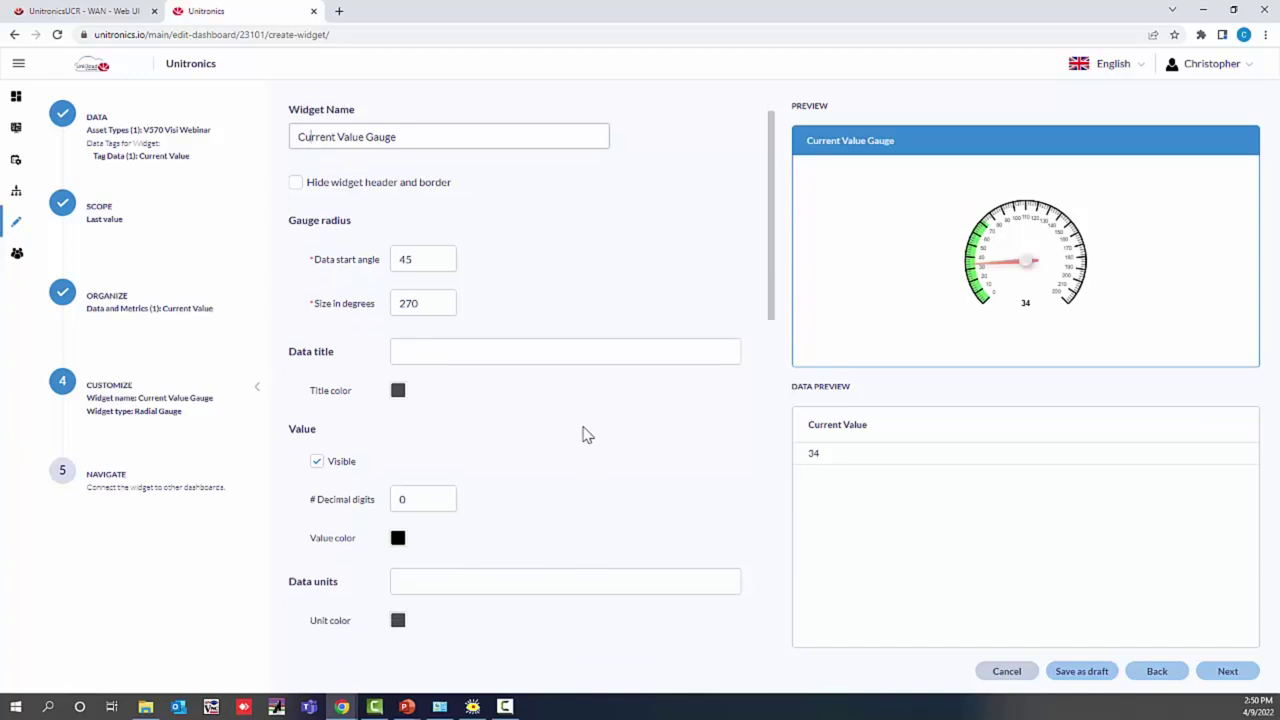
{"action": "scroll", "coordinate": [586, 435], "scroll_direction": "down", "scroll_amount": 2}
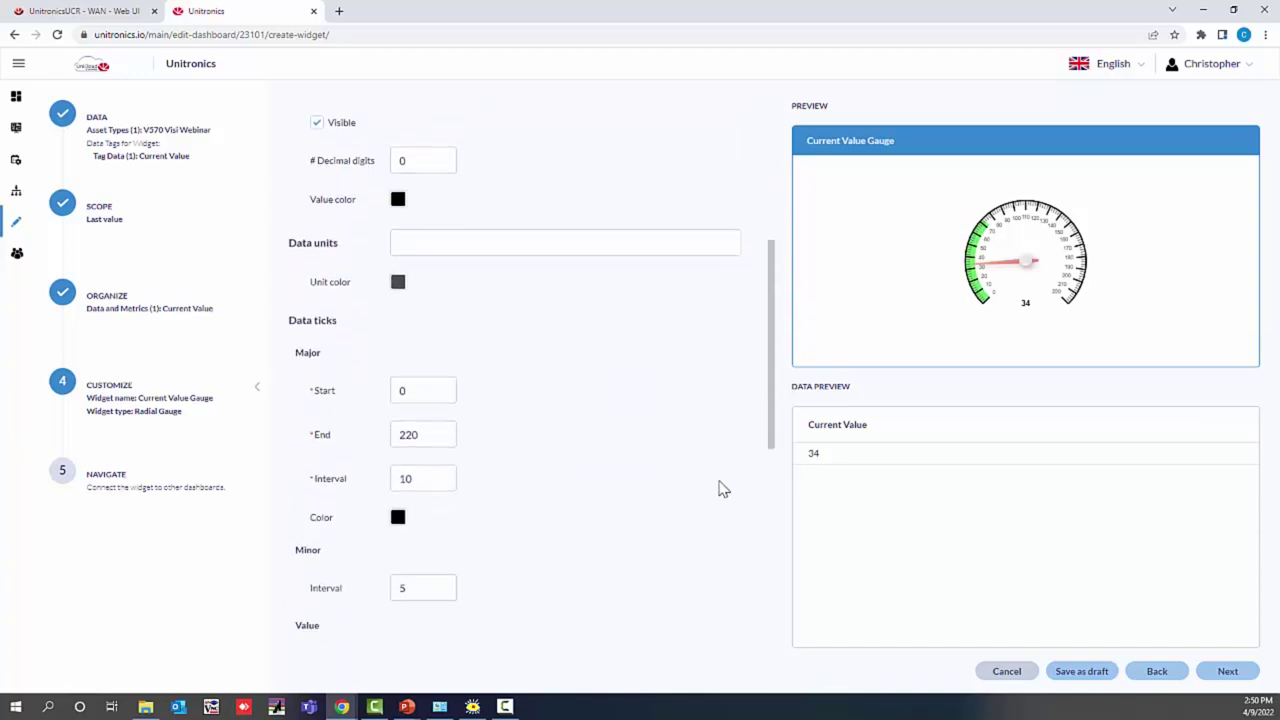
{"action": "left_click", "coordinate": [1229, 675]}
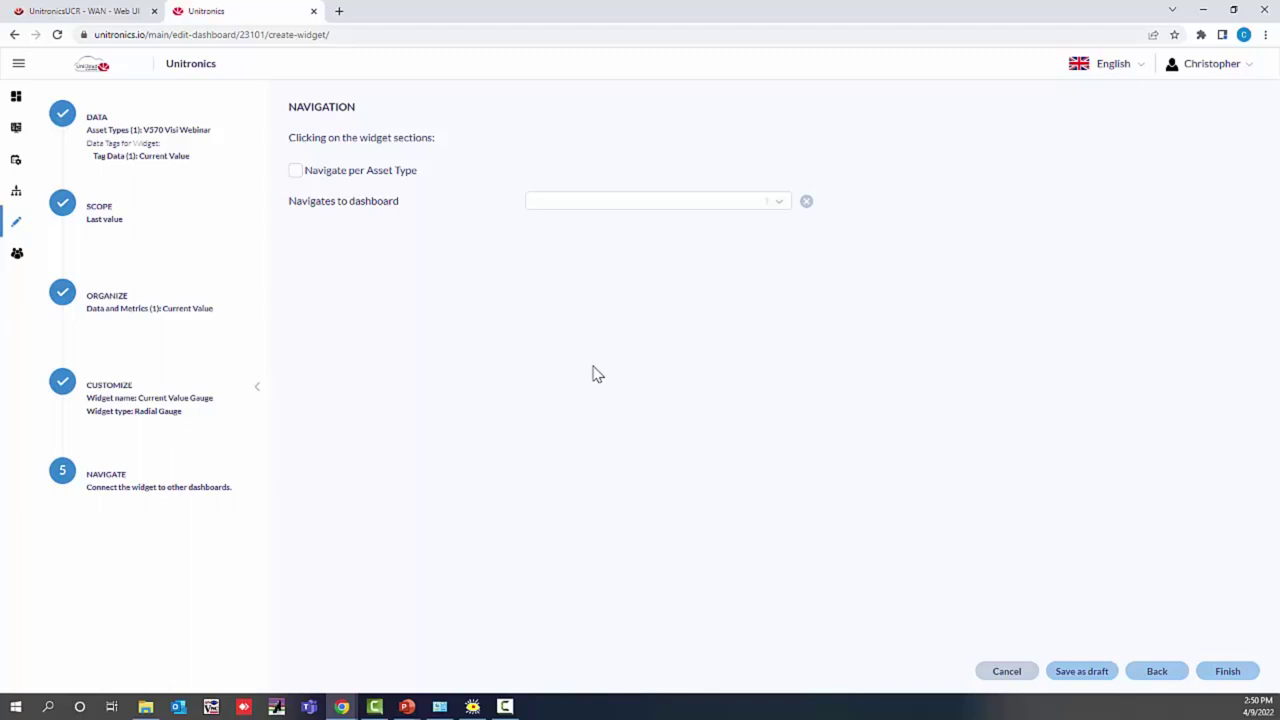
Step: Finish the gauge, enlarge it on the Vision Data canvas, and drop a Line widget beside it
{"action": "left_click", "coordinate": [1228, 672]}
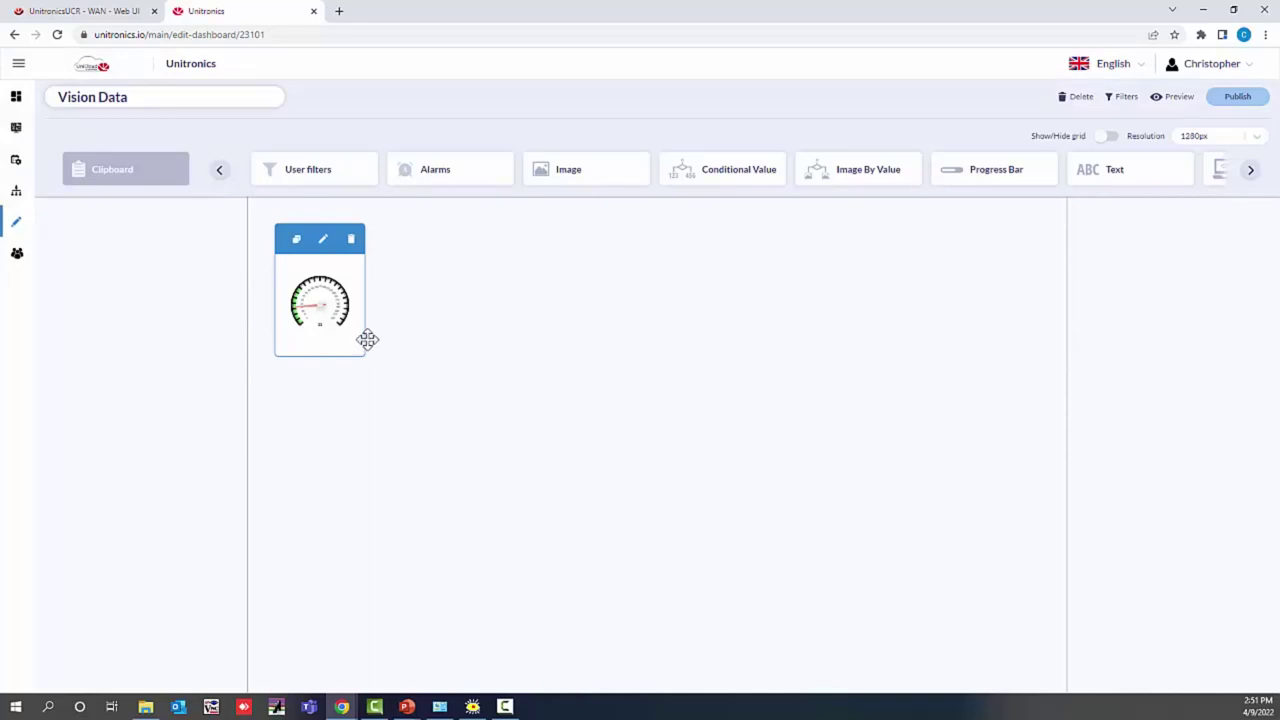
{"action": "left_click_drag", "start_coordinate": [365, 338], "coordinate": [444, 446]}
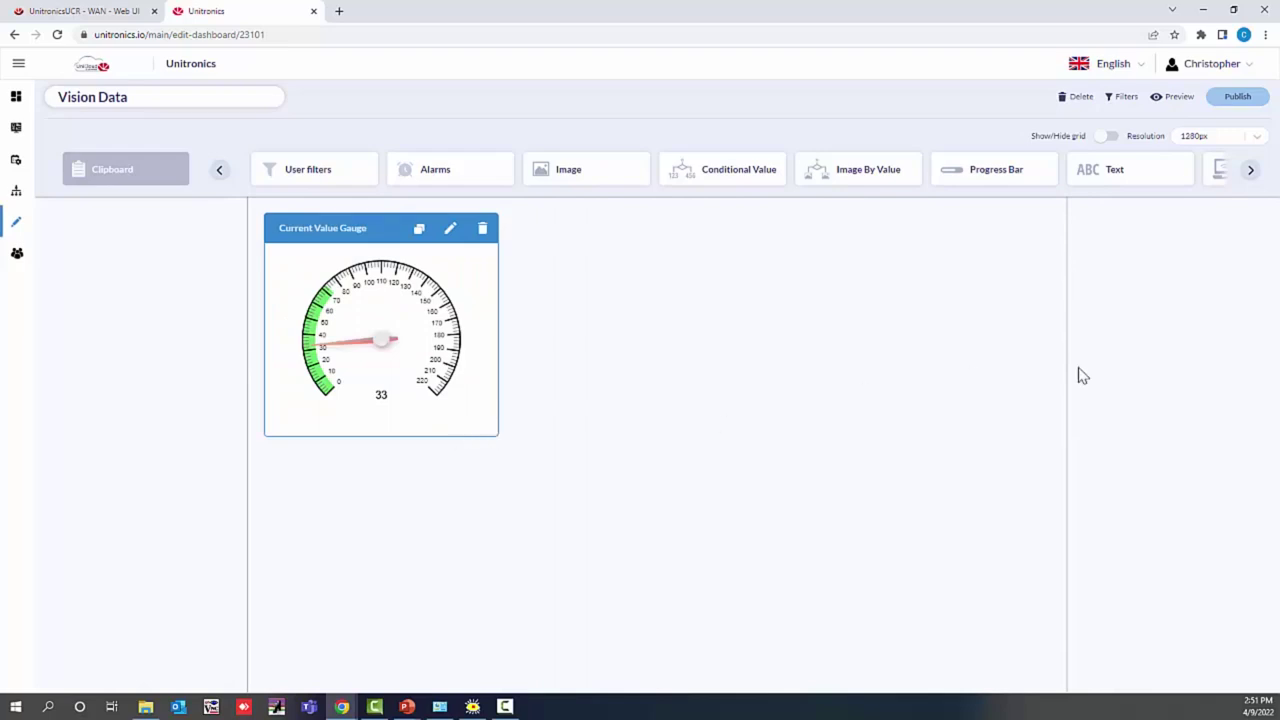
{"action": "left_click", "coordinate": [1248, 174]}
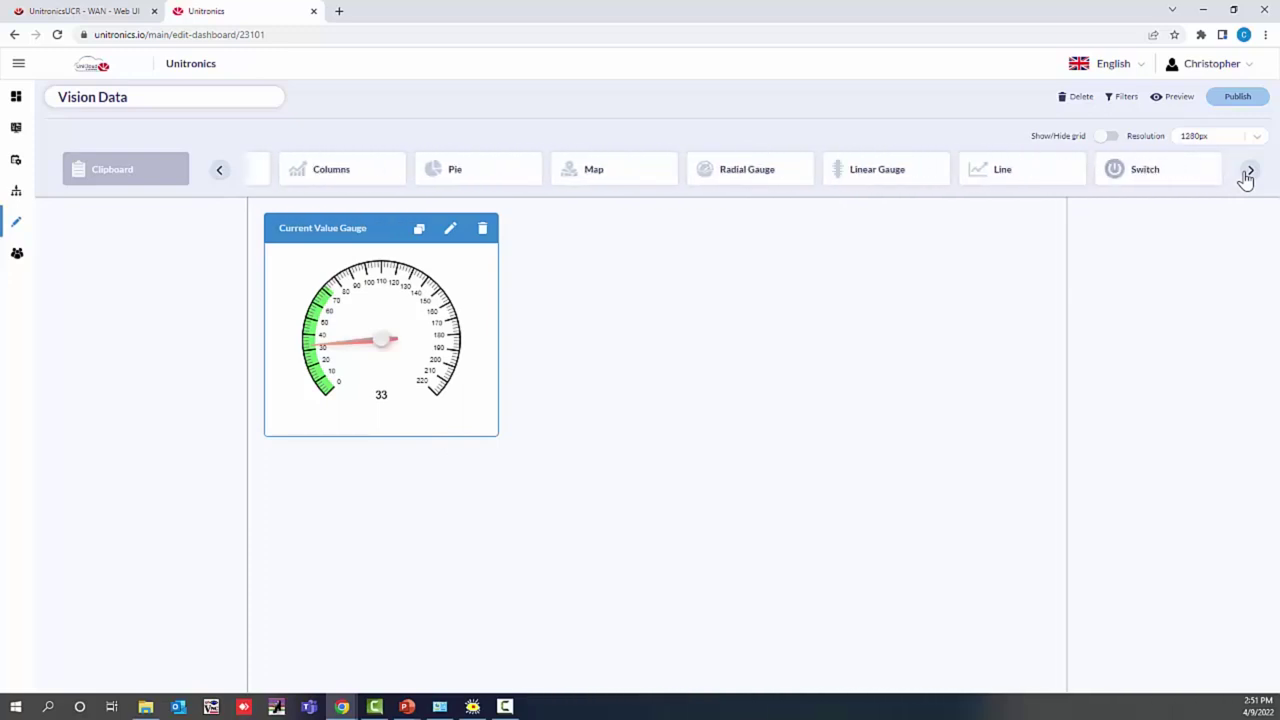
{"action": "left_click_drag", "start_coordinate": [1036, 172], "coordinate": [876, 229]}
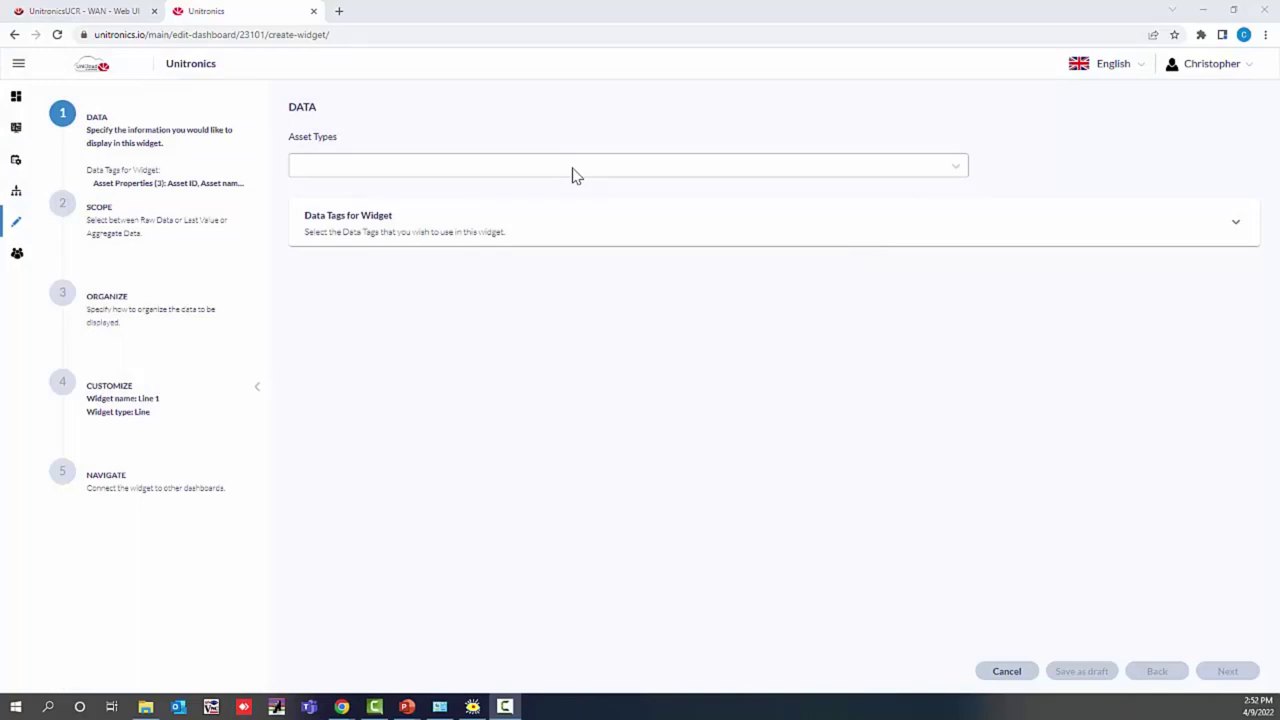
Step: Feed Line 1 from the V570 Visi Webinar asset type with Current Value as its tag data
{"action": "left_click", "coordinate": [573, 170]}
{"action": "scroll", "coordinate": [491, 300], "scroll_direction": "down", "scroll_amount": 5}
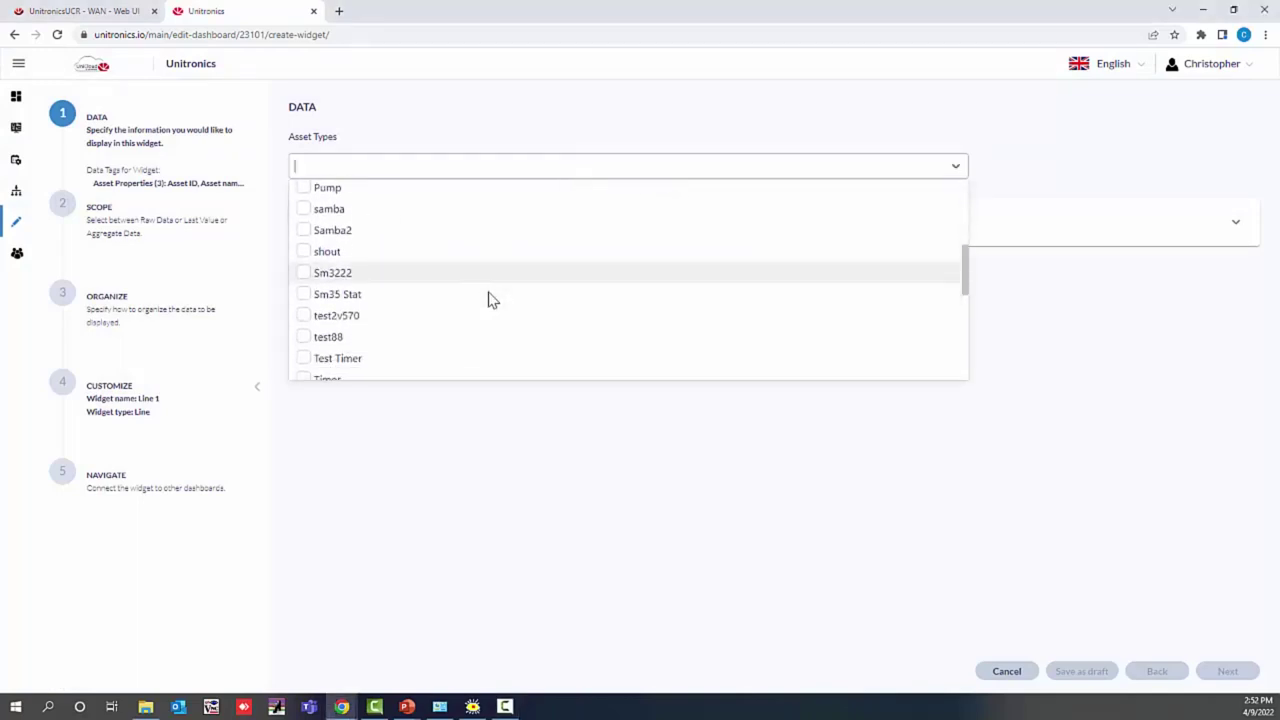
{"action": "scroll", "coordinate": [491, 300], "scroll_direction": "down", "scroll_amount": 3}
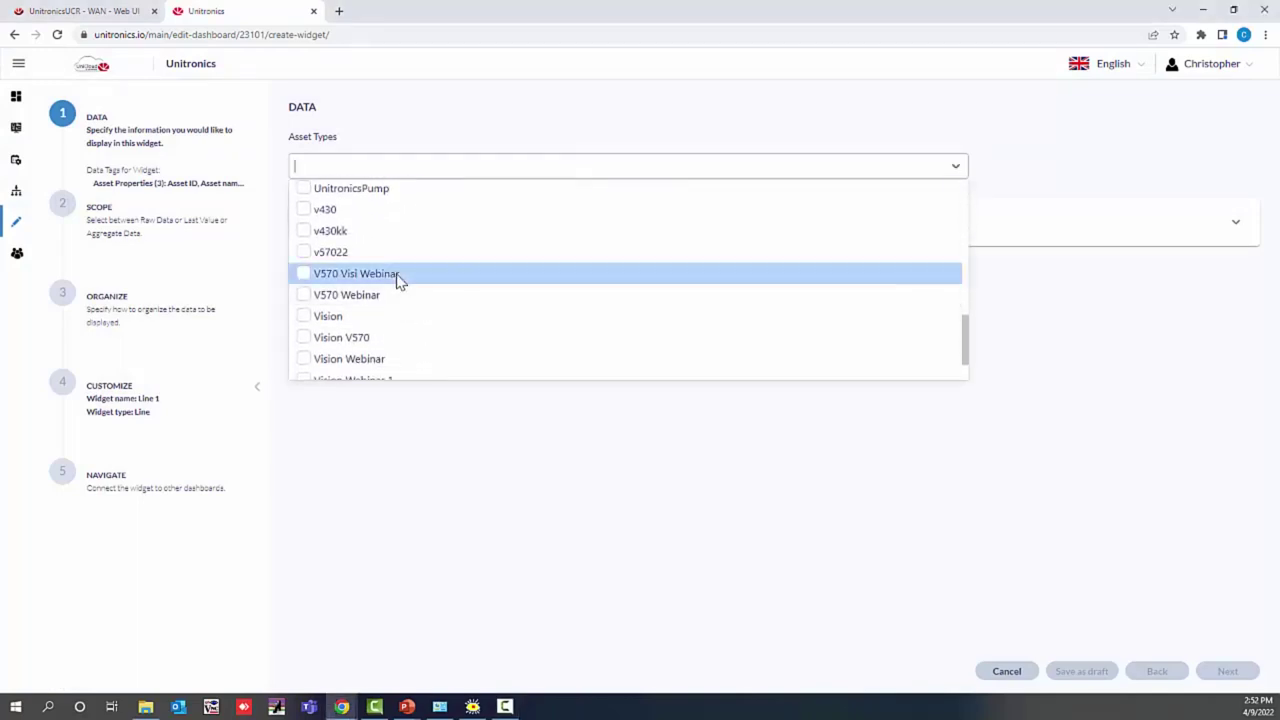
{"action": "left_click", "coordinate": [398, 276]}
{"action": "left_click", "coordinate": [529, 497]}
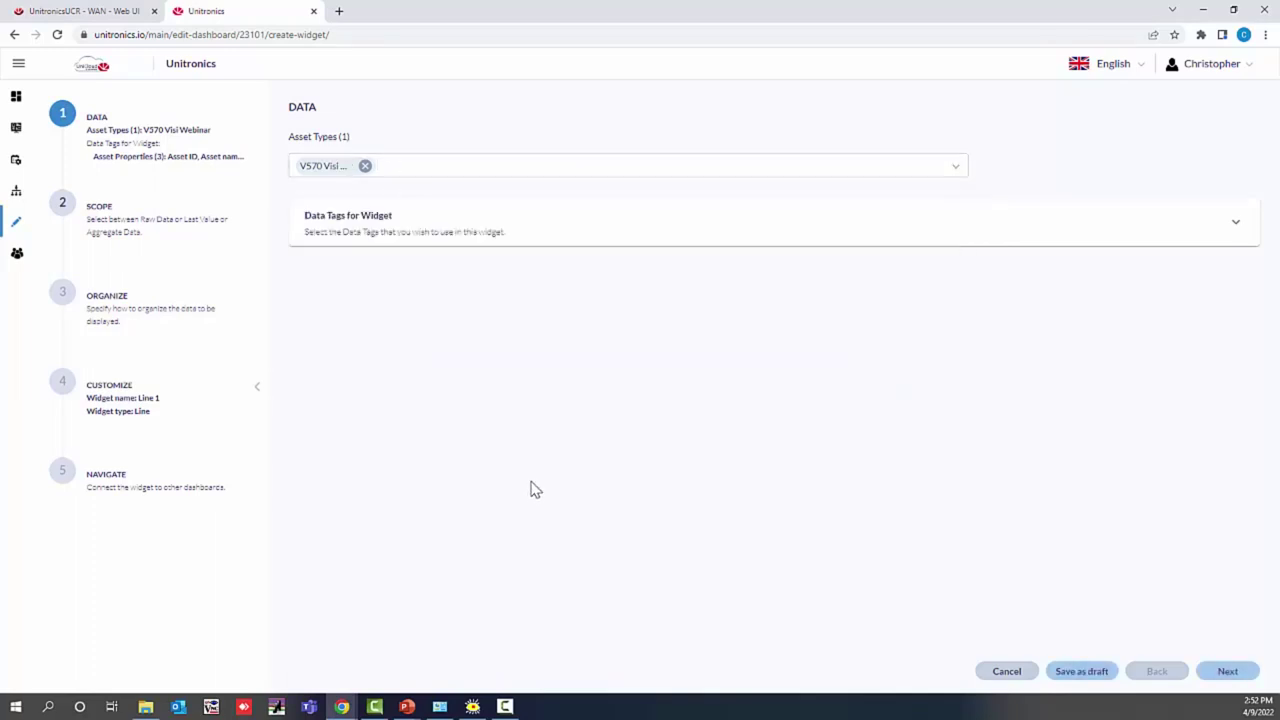
{"action": "left_click", "coordinate": [503, 234]}
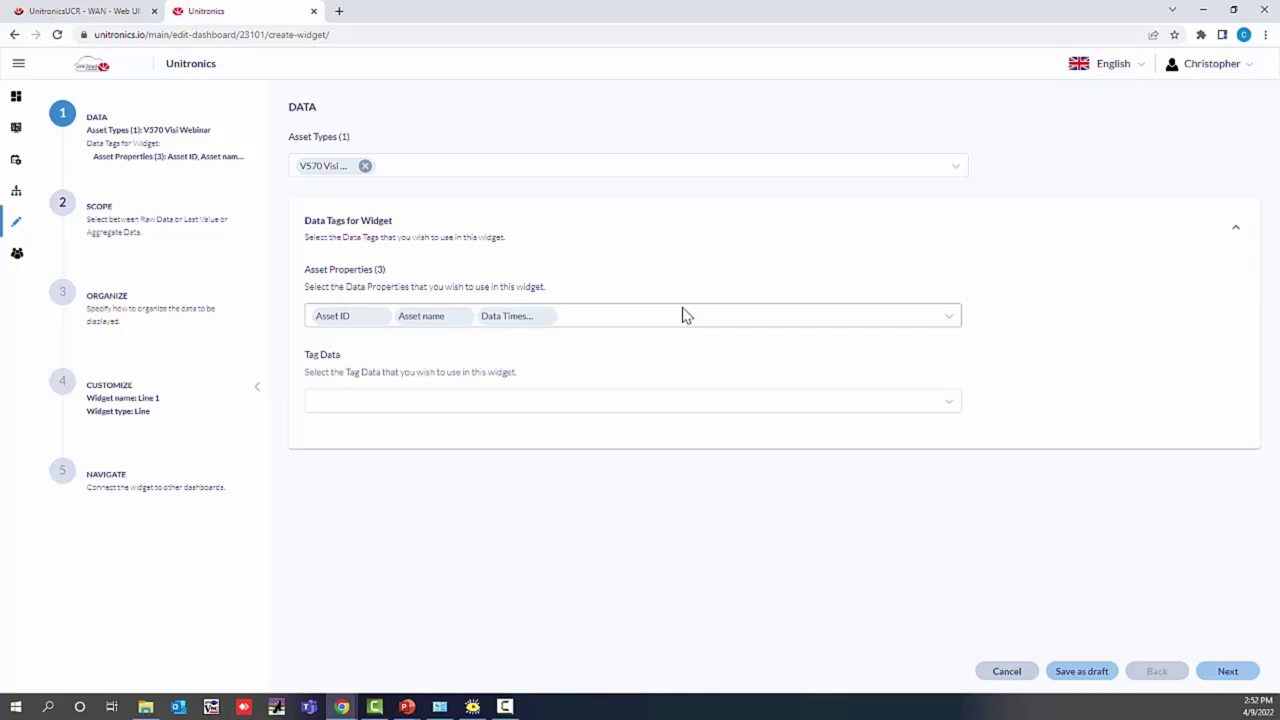
{"action": "left_click", "coordinate": [569, 402]}
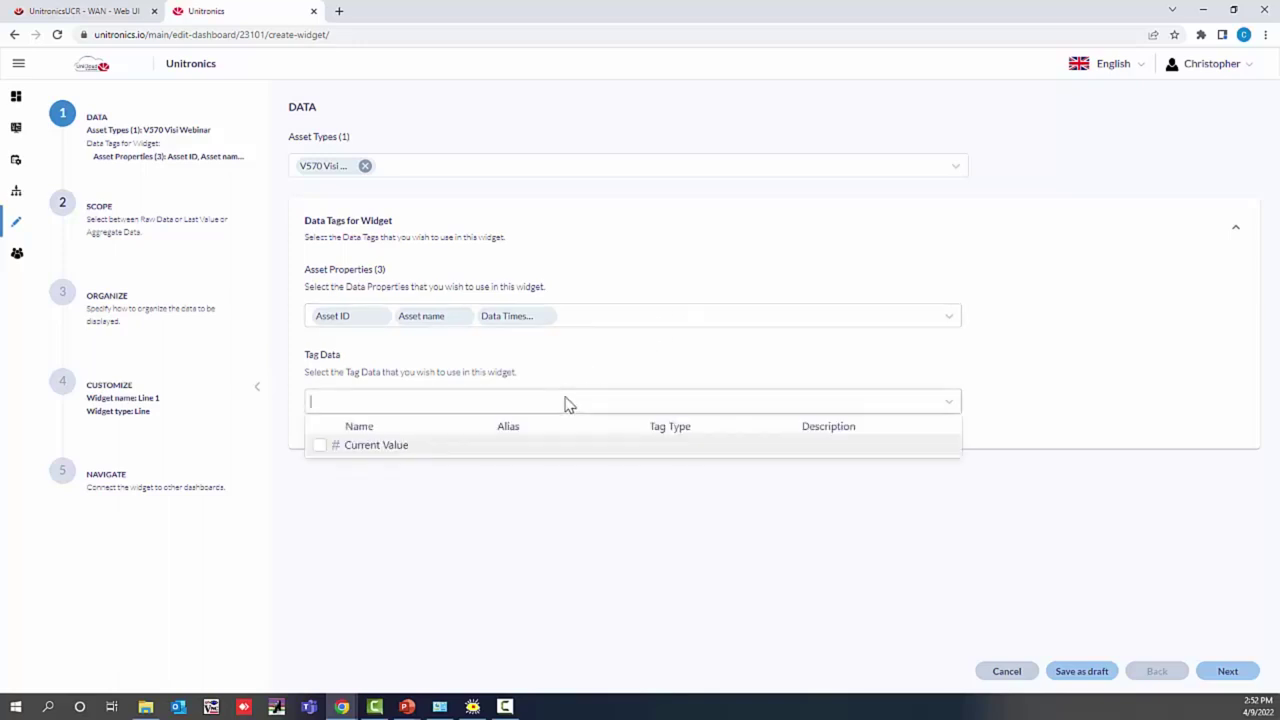
{"action": "left_click", "coordinate": [313, 455]}
{"action": "left_click", "coordinate": [665, 527]}
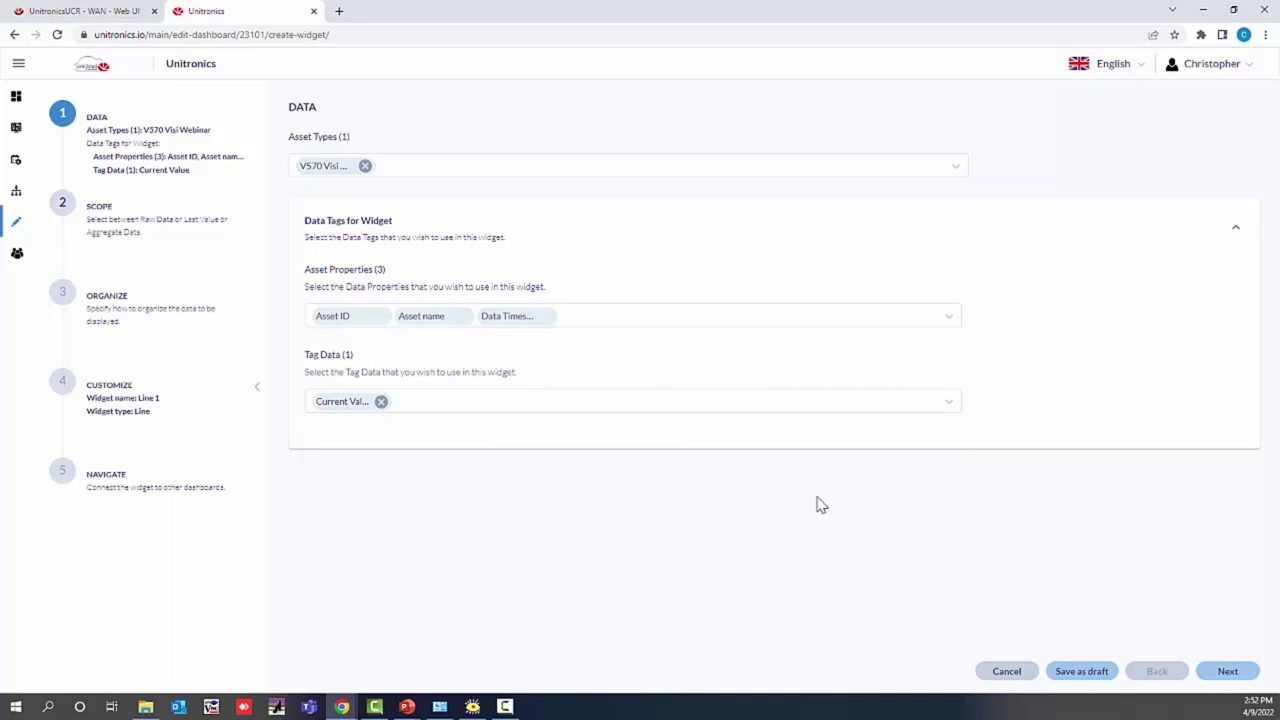
{"action": "left_click", "coordinate": [1232, 672]}
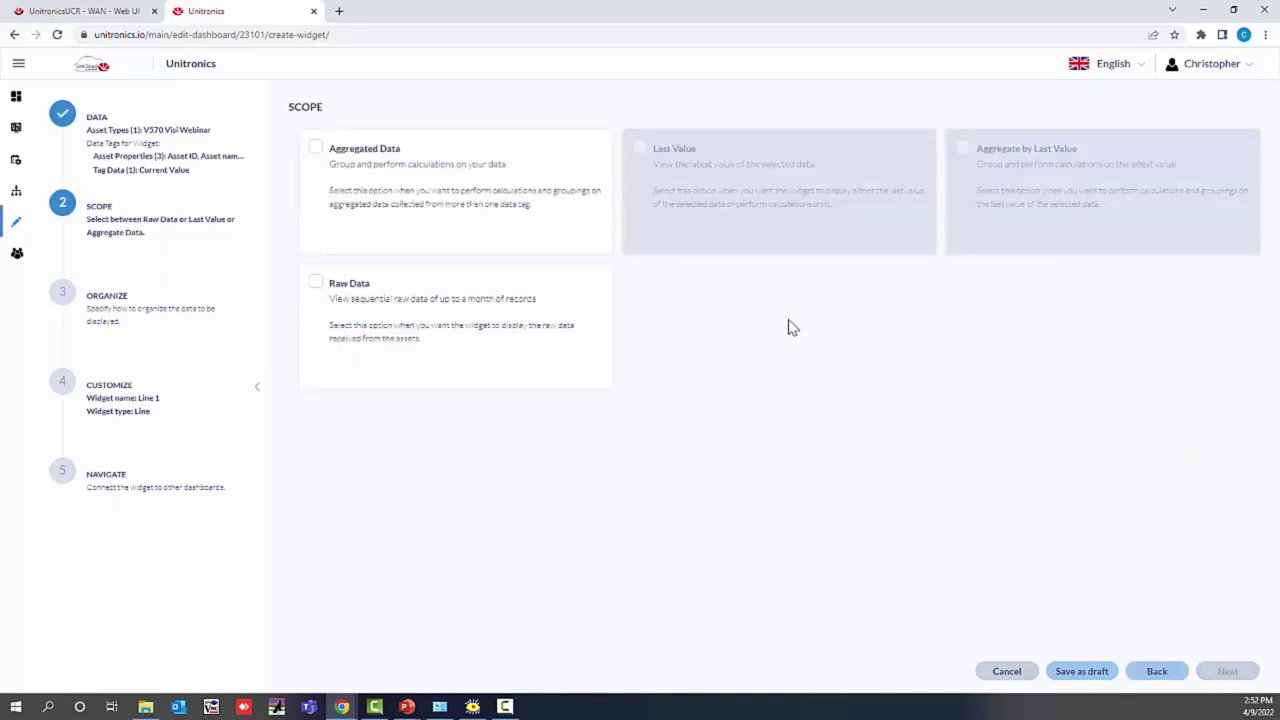
Step: Scope Line 1 to Raw Data and plot Current Value under Data and Metrics
{"action": "left_click", "coordinate": [418, 308]}
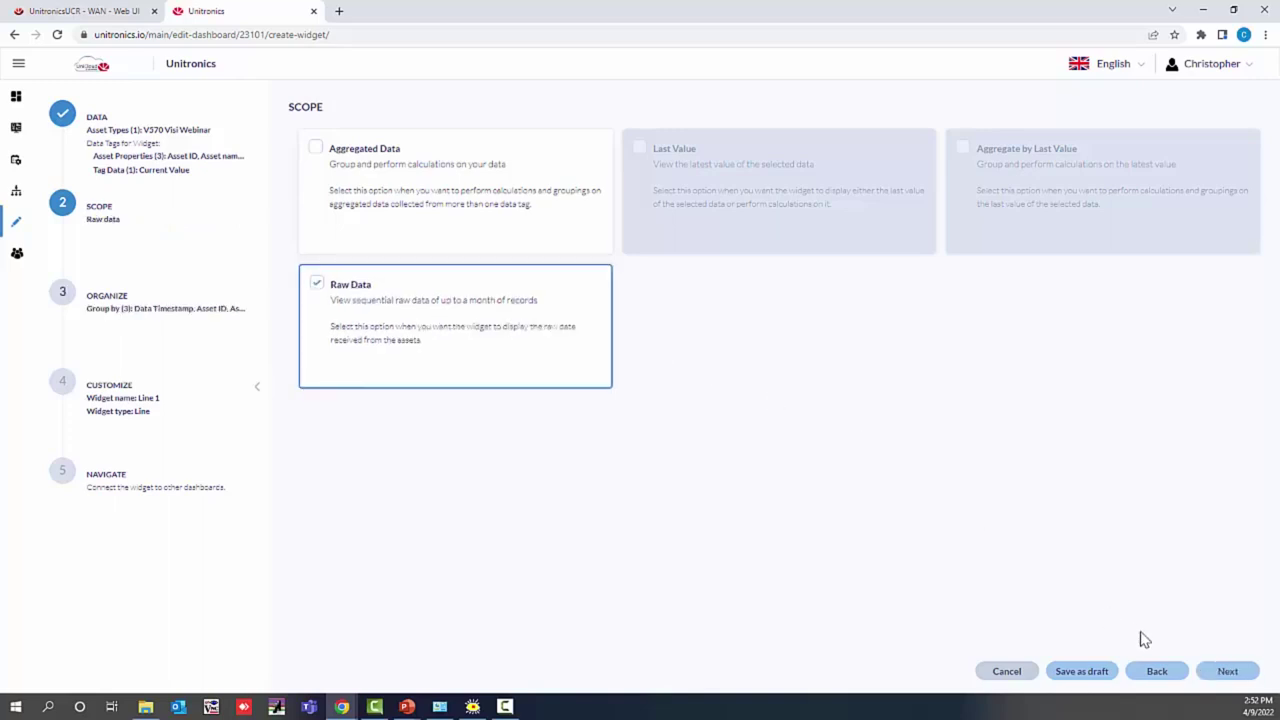
{"action": "left_click", "coordinate": [1212, 675]}
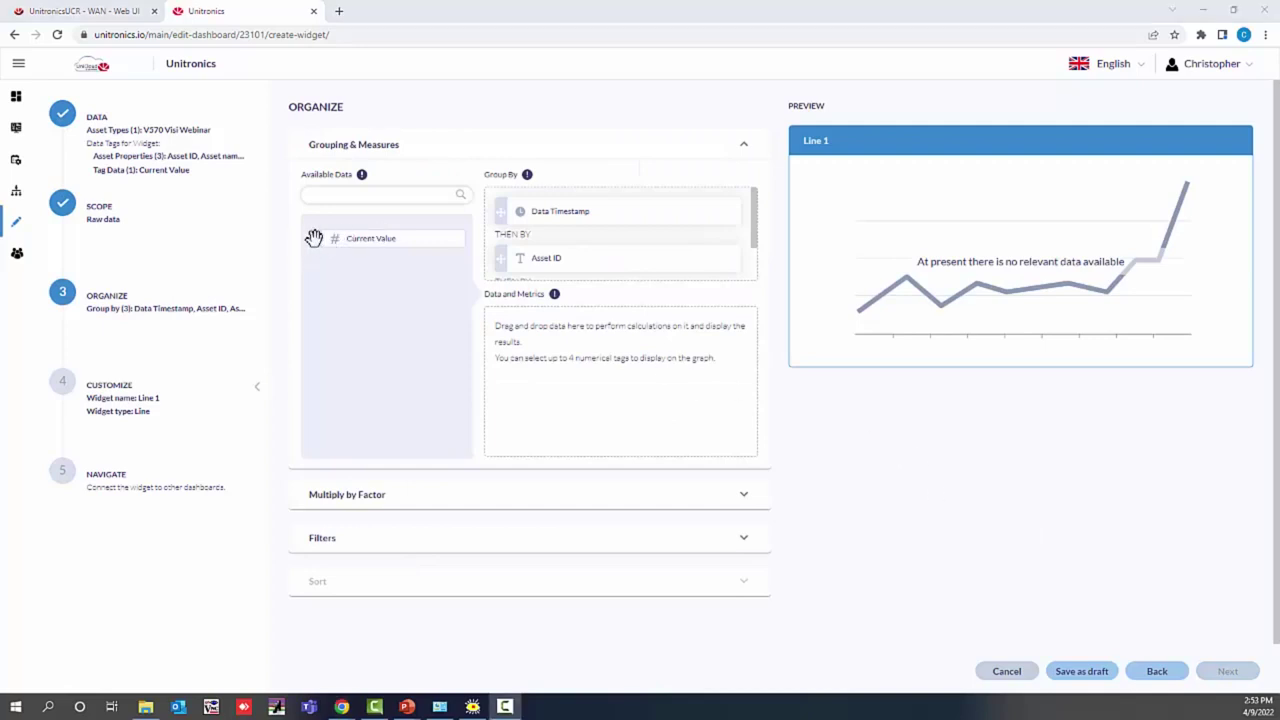
{"action": "left_click_drag", "start_coordinate": [317, 237], "coordinate": [512, 334]}
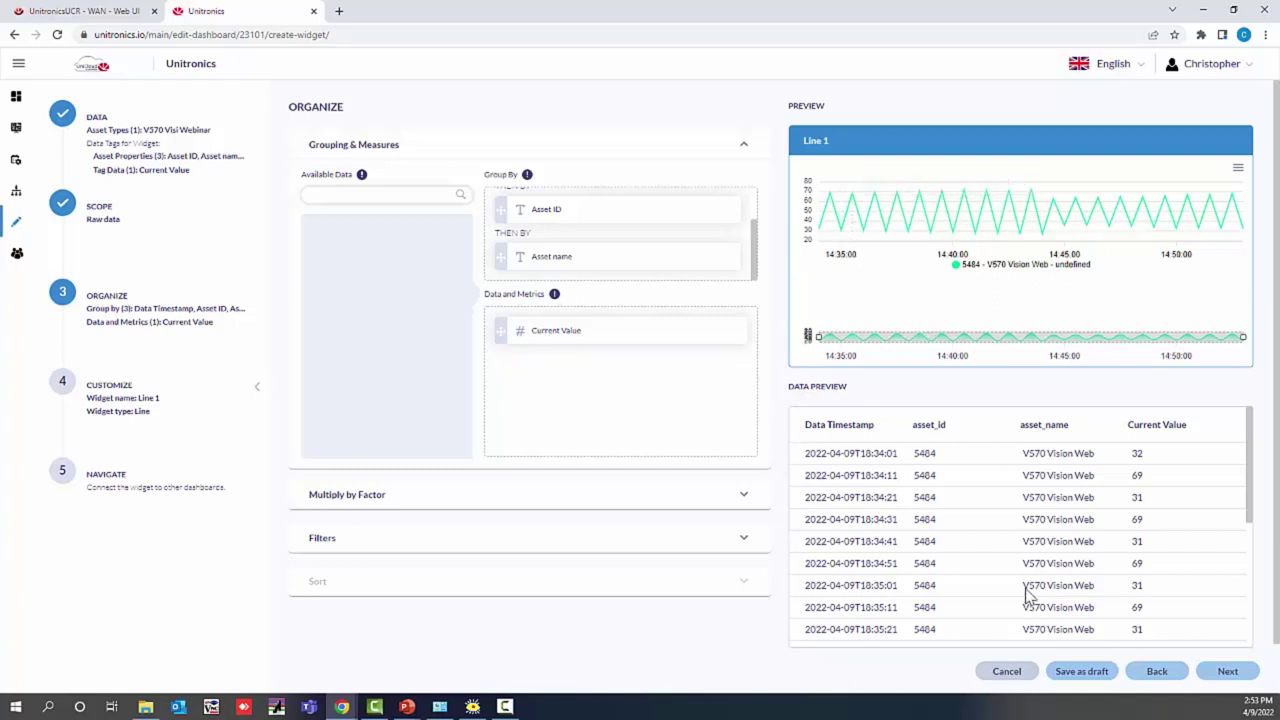
{"action": "left_click", "coordinate": [1224, 672]}
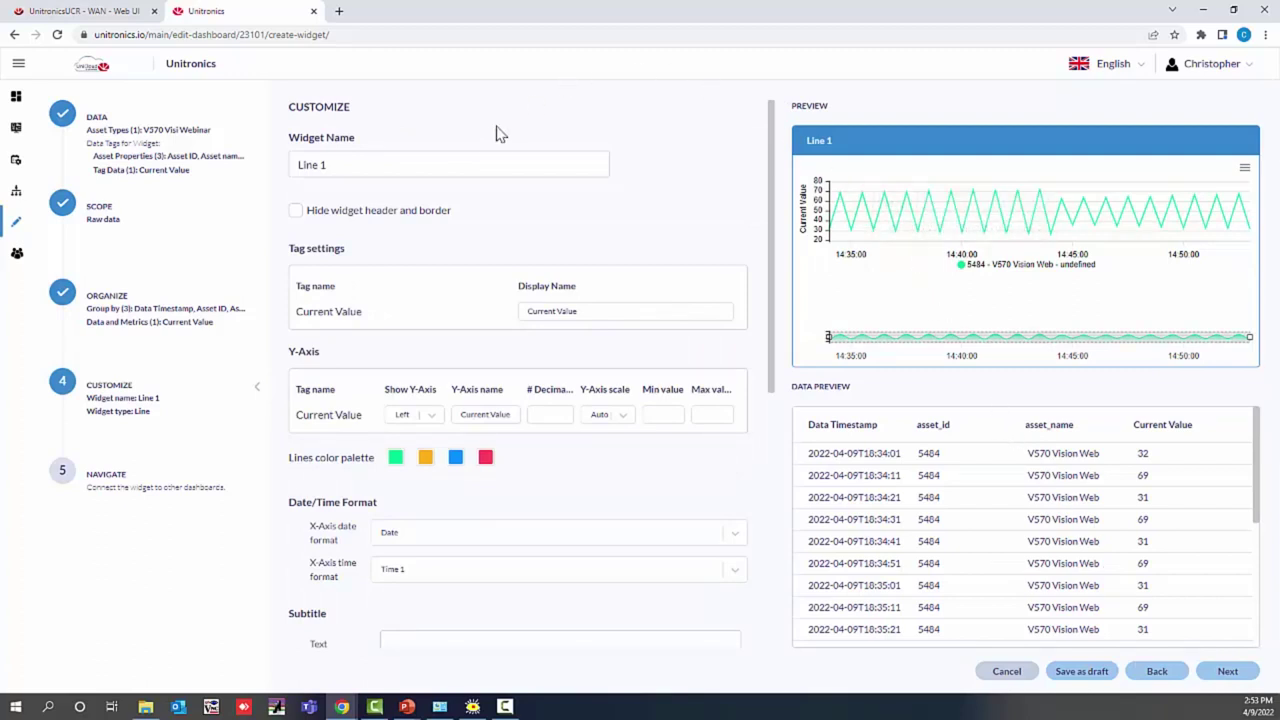
Step: Replace Line 1's default name with 'Trend of Current Value' and reach the Navigation step
{"action": "left_click_drag", "start_coordinate": [486, 162], "coordinate": [224, 174]}
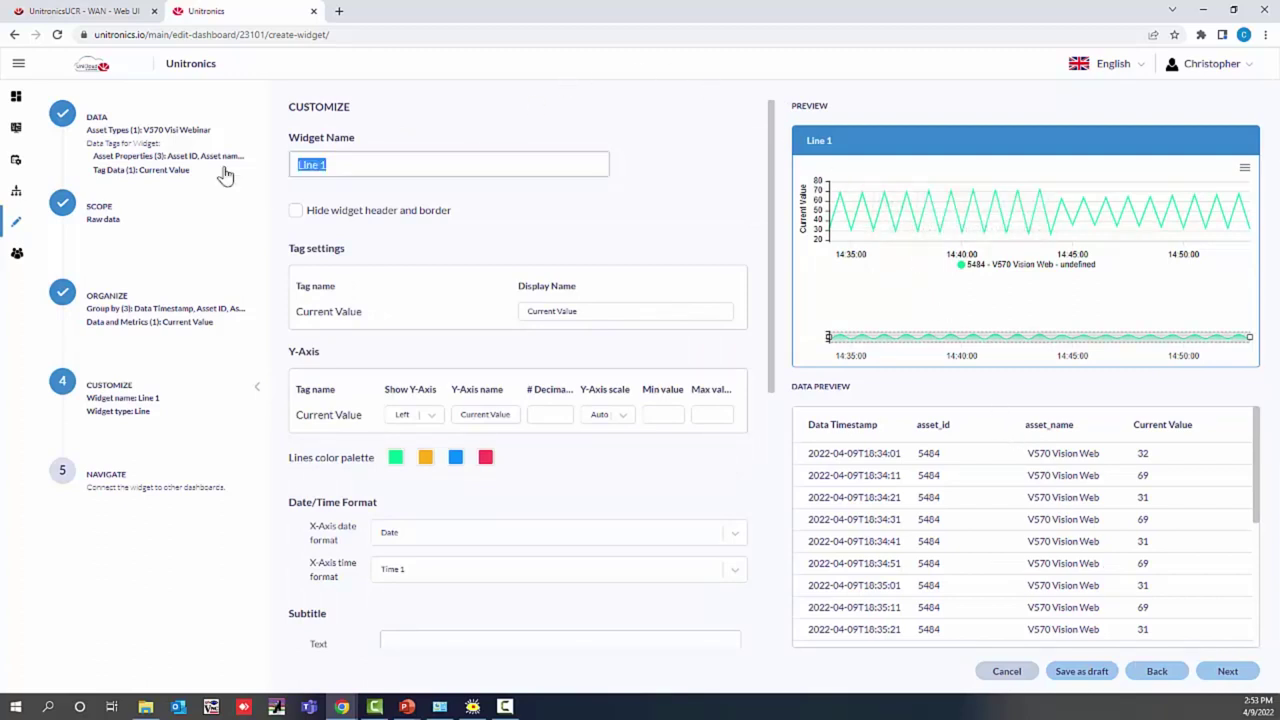
{"action": "type", "text": "Trend of Current"}
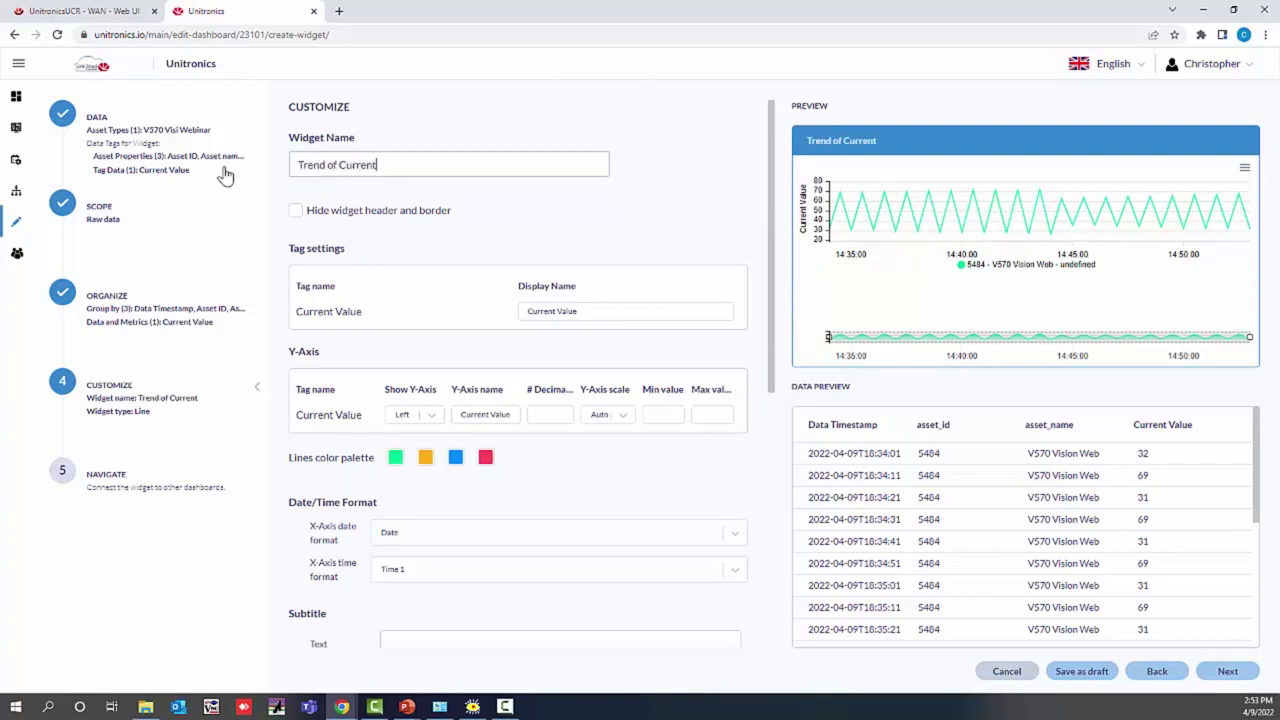
{"action": "type", "text": " Value"}
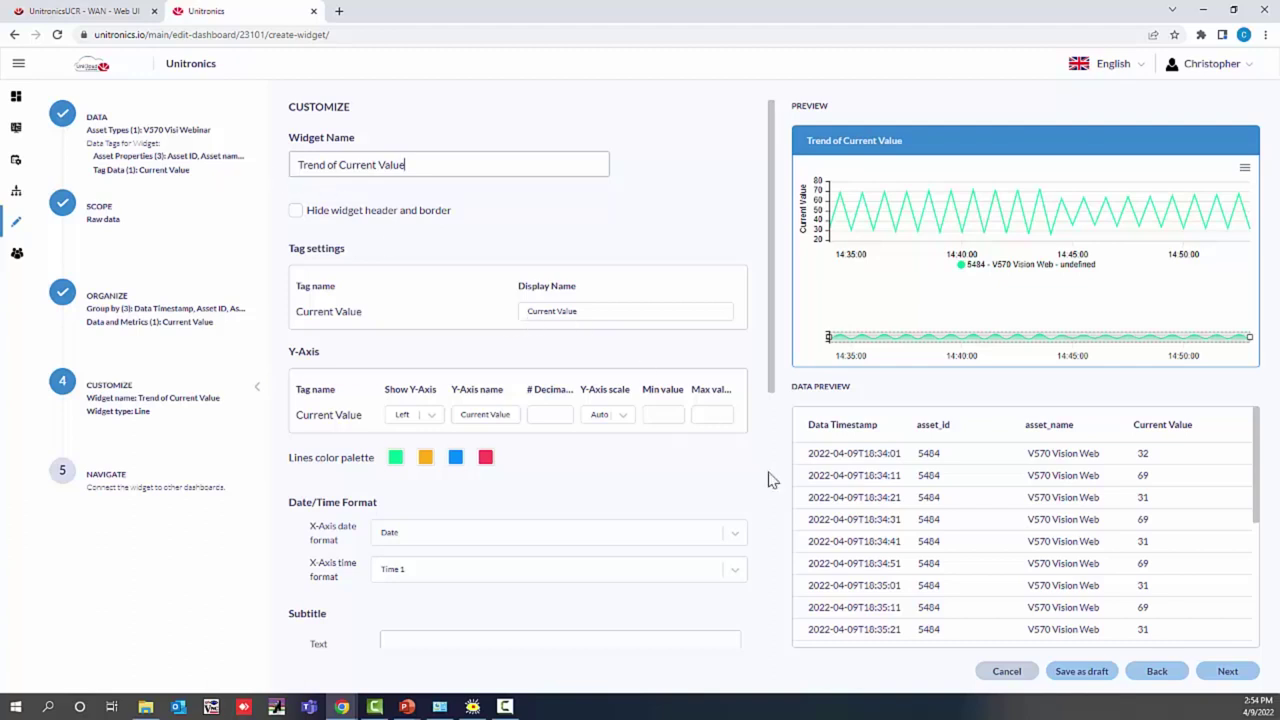
{"action": "left_click", "coordinate": [1227, 673]}
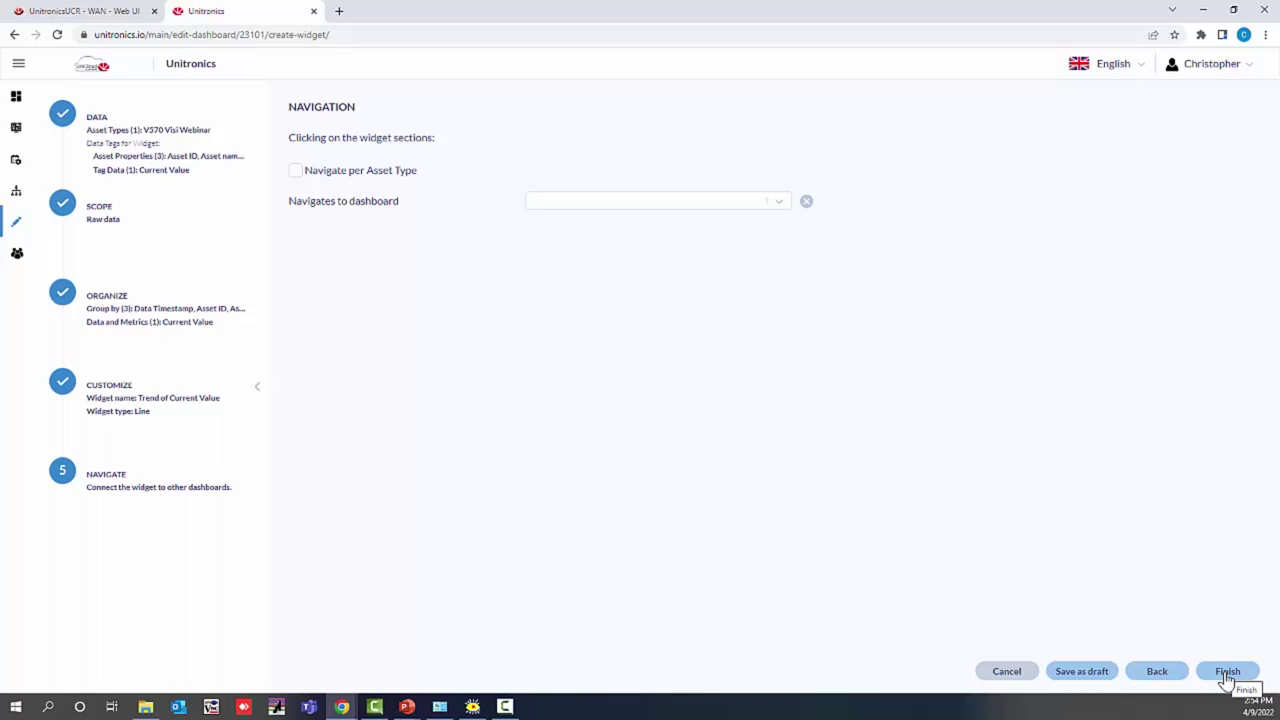
Step: Name the widget 'Trend of Current Value', place it on Vision Data, and widen it leftward toward the gauge
{"action": "left_click", "coordinate": [1226, 674]}
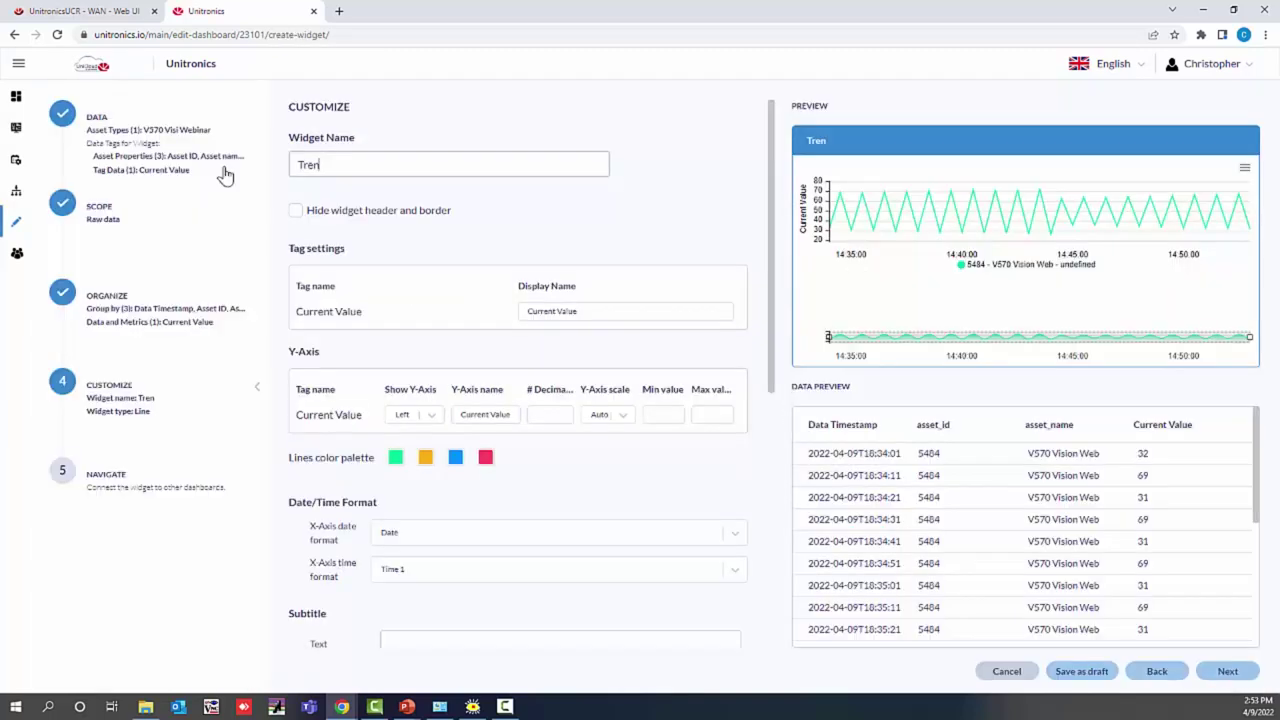
{"action": "type", "text": "d of Current Value"}
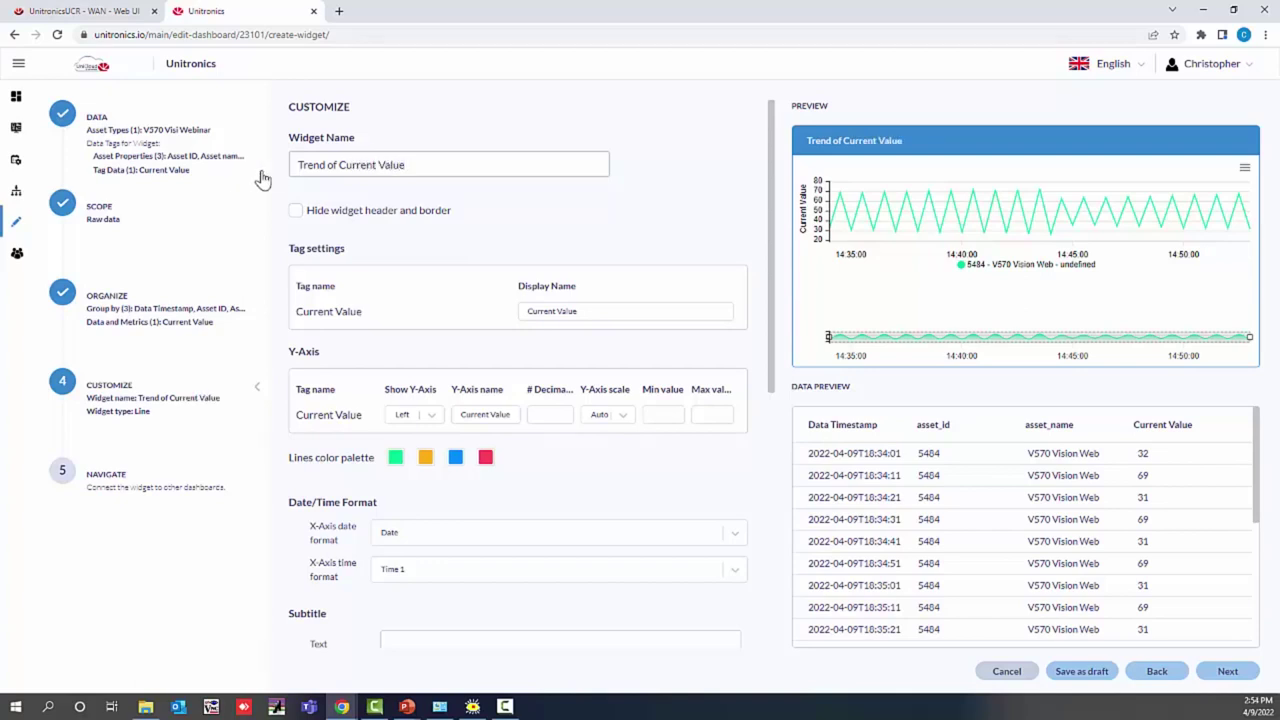
{"action": "left_click", "coordinate": [1223, 679]}
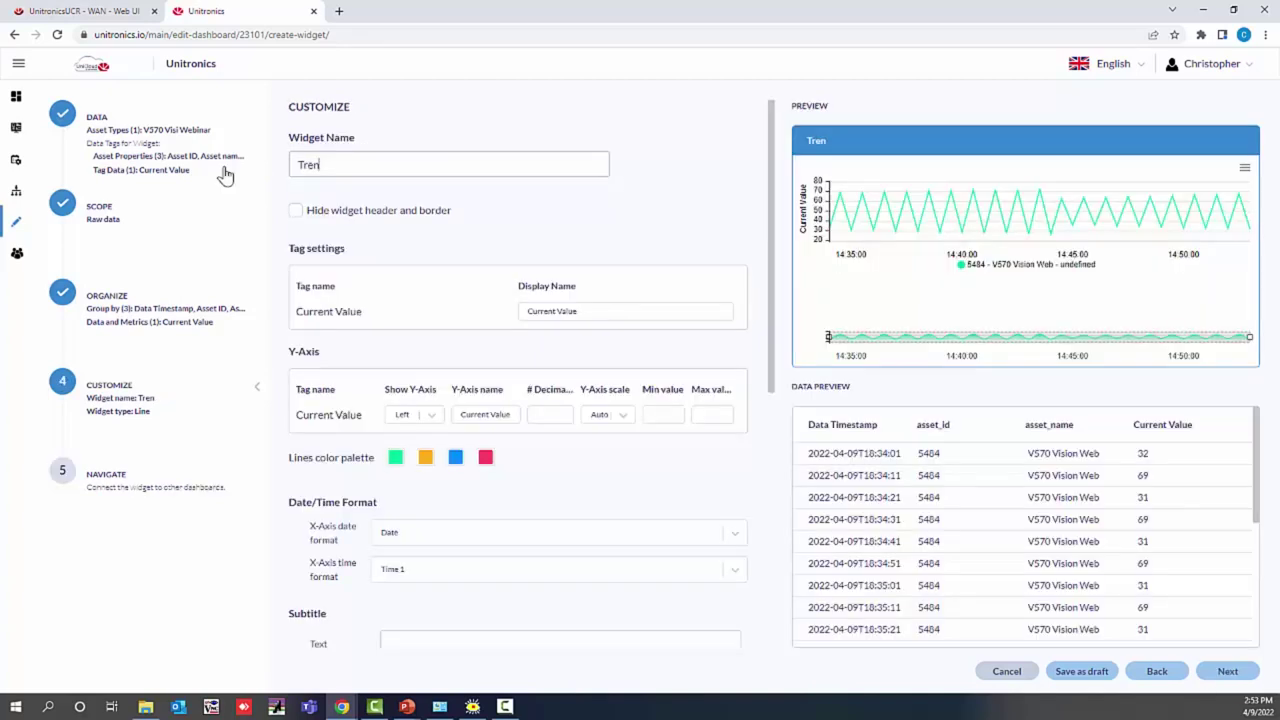
{"action": "type", "text": "d of Current Value"}
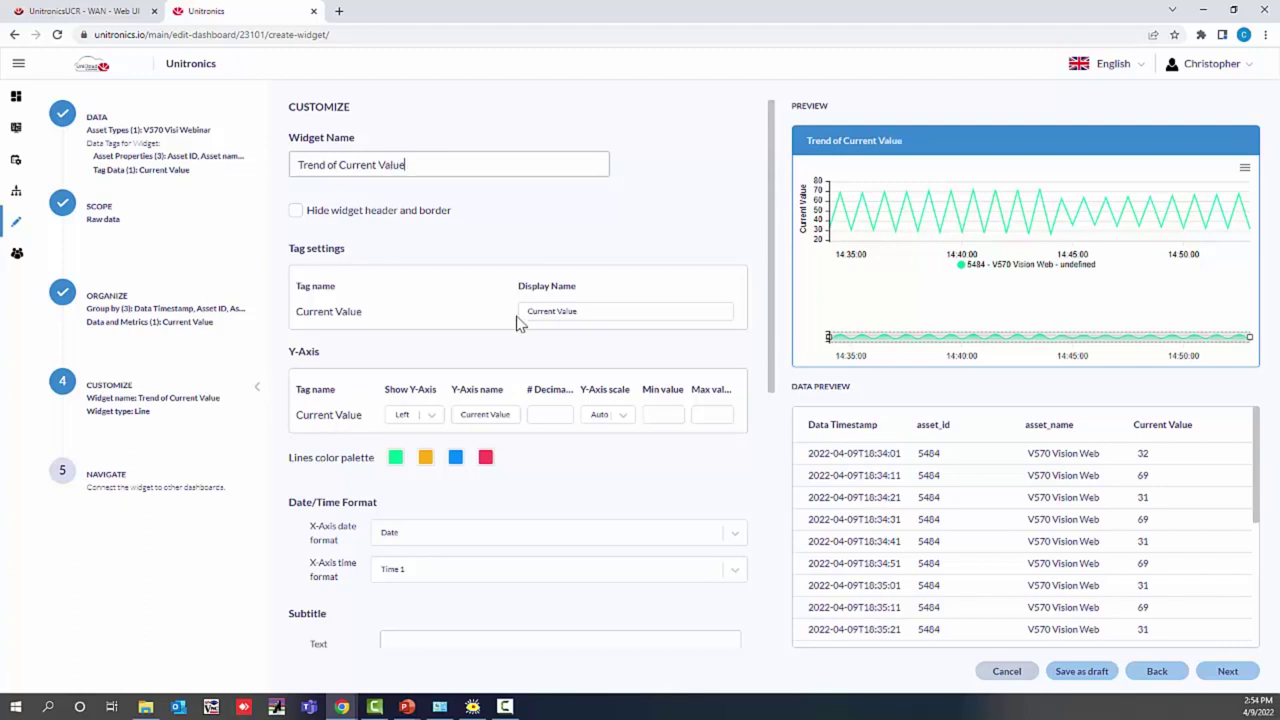
{"action": "left_click", "coordinate": [1226, 674]}
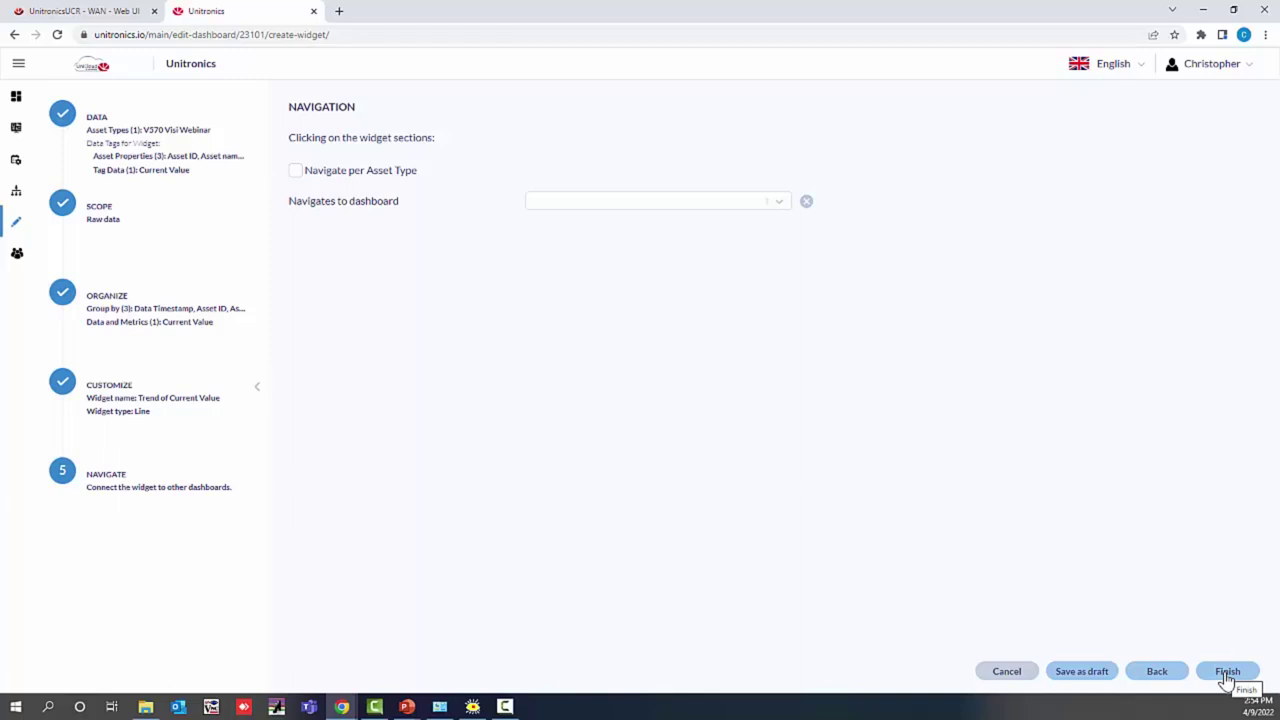
{"action": "left_click", "coordinate": [1227, 675]}
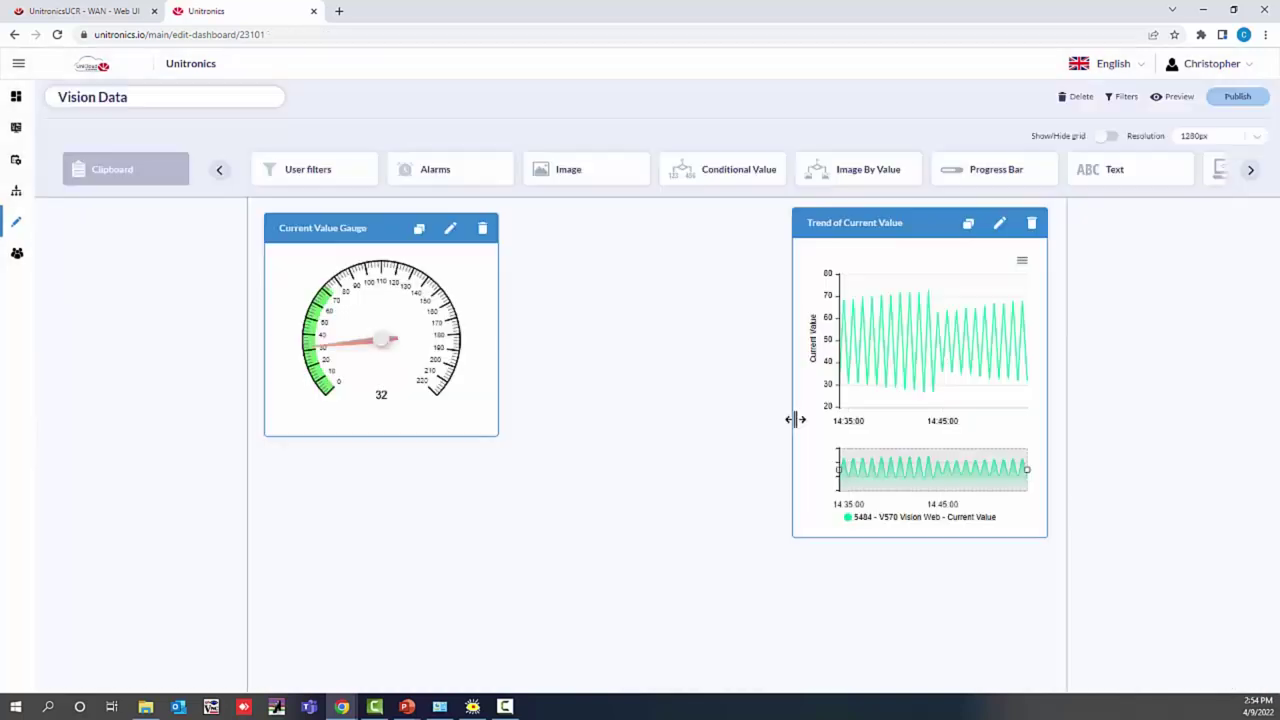
{"action": "left_click_drag", "start_coordinate": [793, 404], "coordinate": [503, 404]}
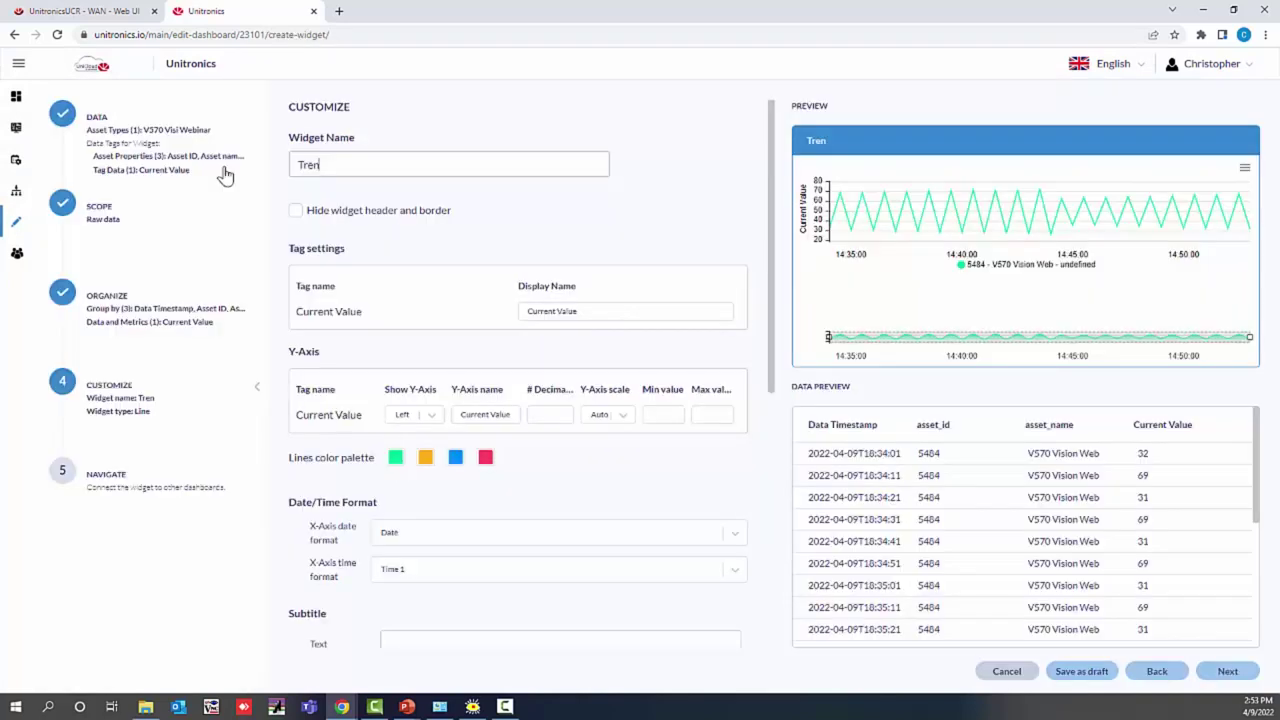
Step: Finish the 'Trend of Current Value' name and add the chart to Vision Data
{"action": "type", "text": "d of Current"}
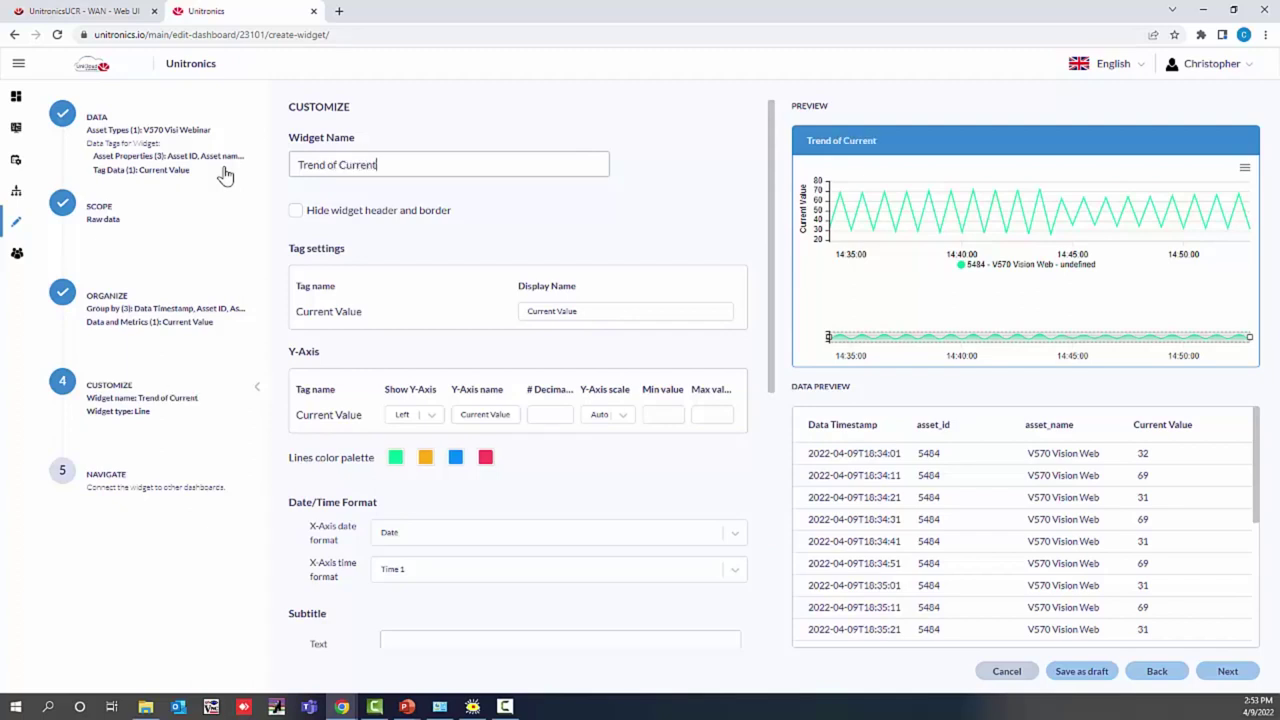
{"action": "type", "text": " Value"}
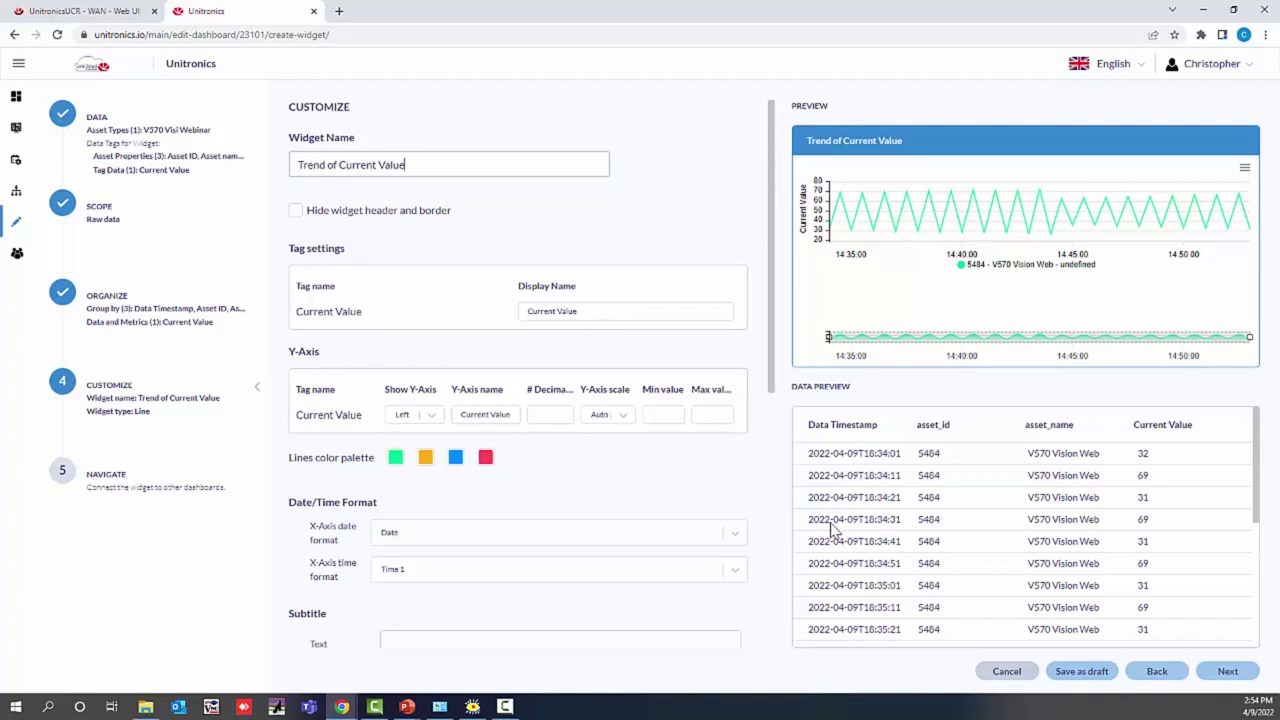
{"action": "left_click", "coordinate": [1227, 673]}
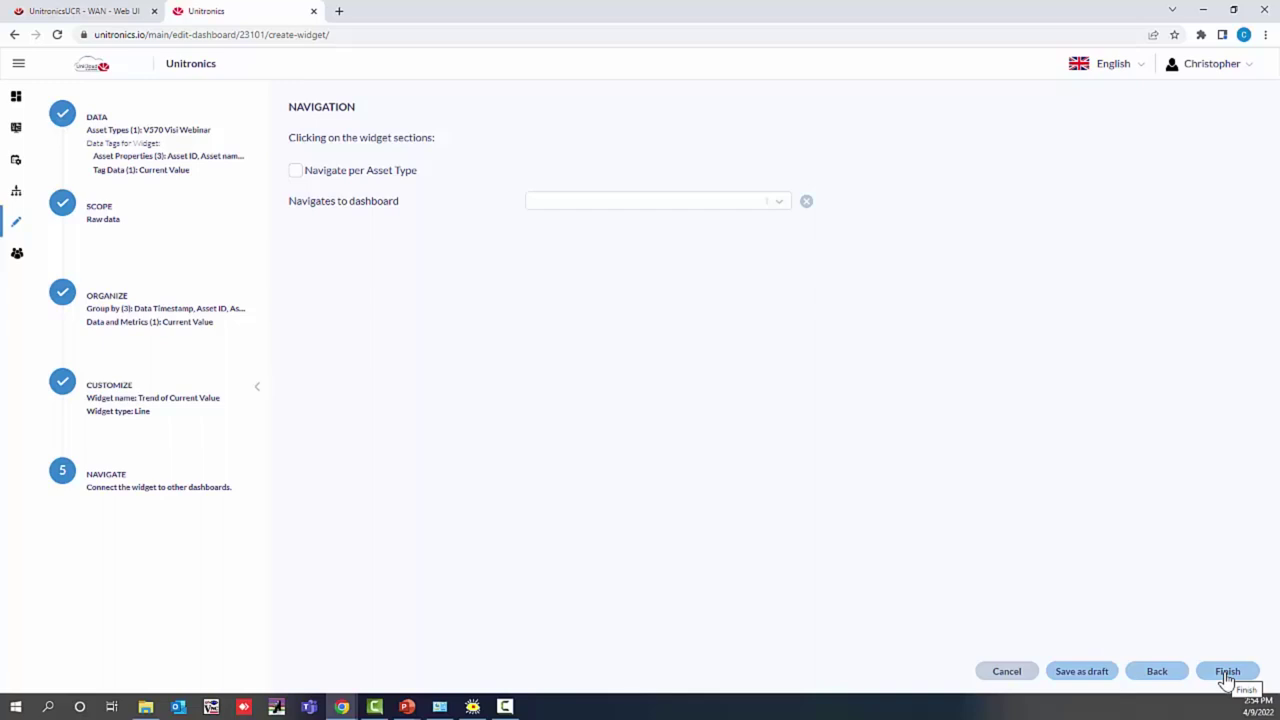
{"action": "left_click", "coordinate": [1226, 673]}
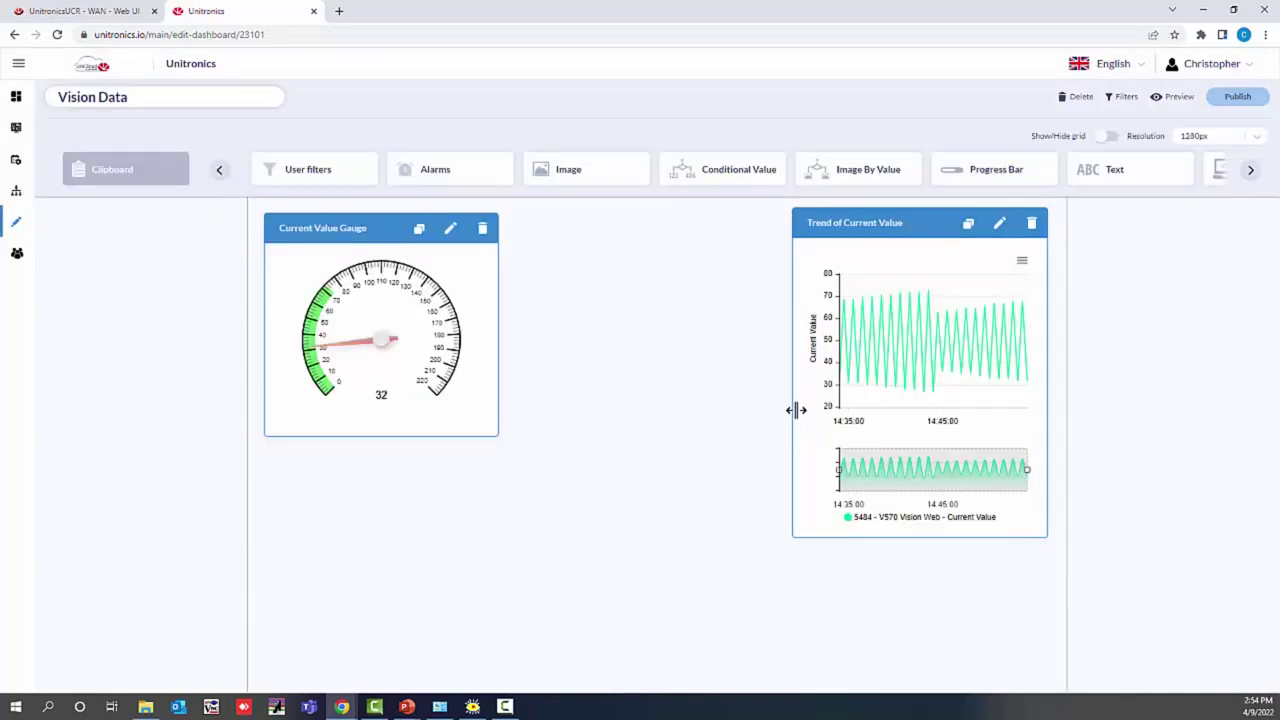
Step: Widen the trend chart leftward, stretch the Current Value Gauge taller, and request publishing Vision Data
{"action": "left_click_drag", "start_coordinate": [793, 404], "coordinate": [509, 405]}
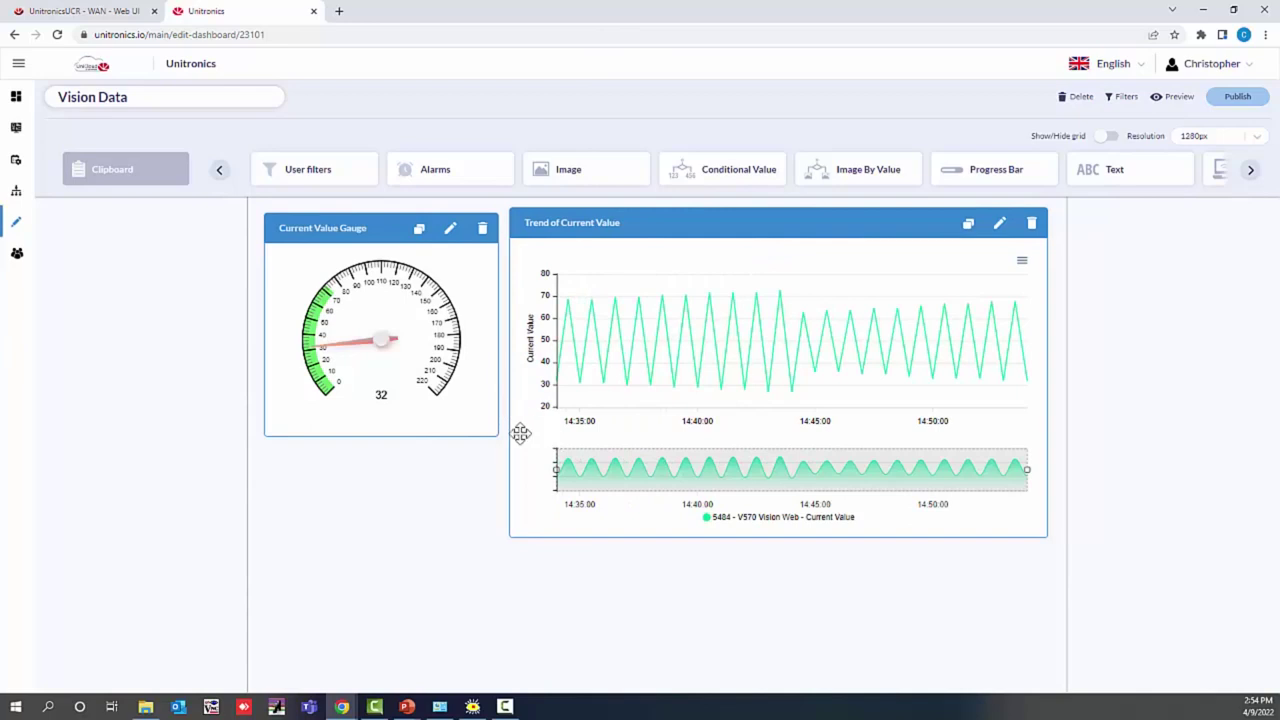
{"action": "left_click_drag", "start_coordinate": [397, 437], "coordinate": [391, 537]}
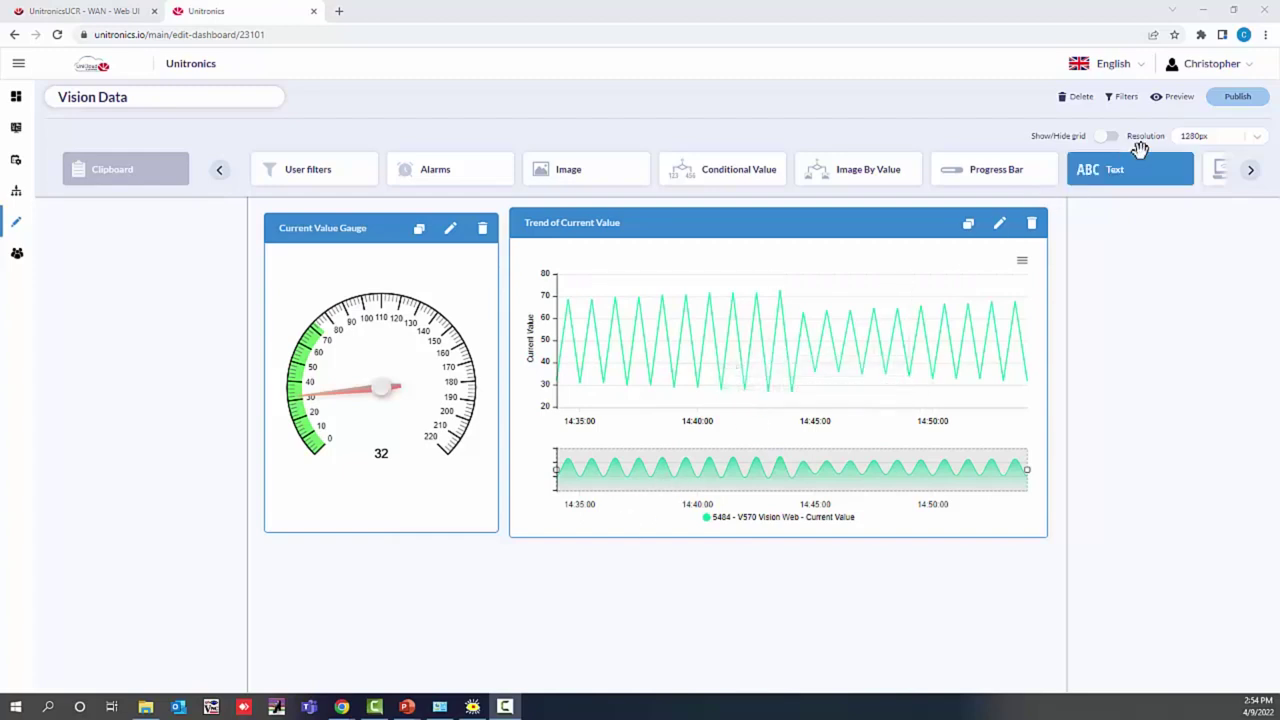
{"action": "left_click", "coordinate": [1236, 104]}
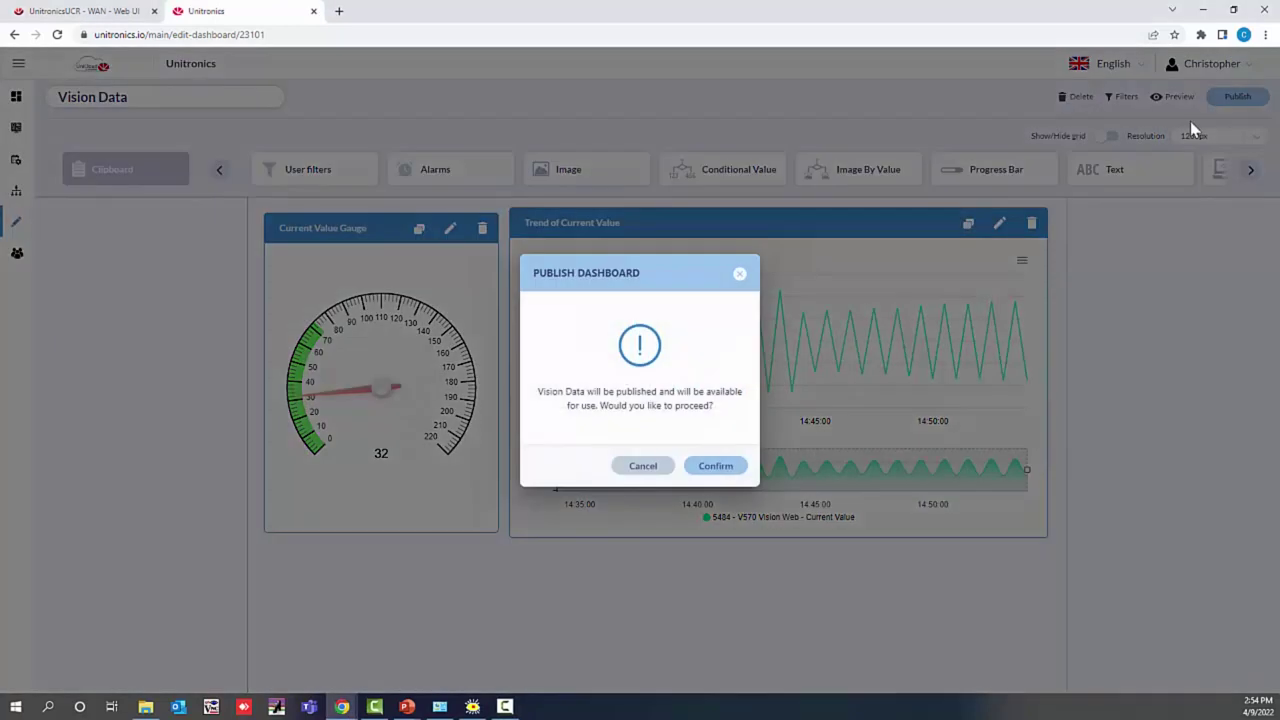
Step: Confirm publishing the Vision Data dashboard
{"action": "left_click", "coordinate": [720, 474]}
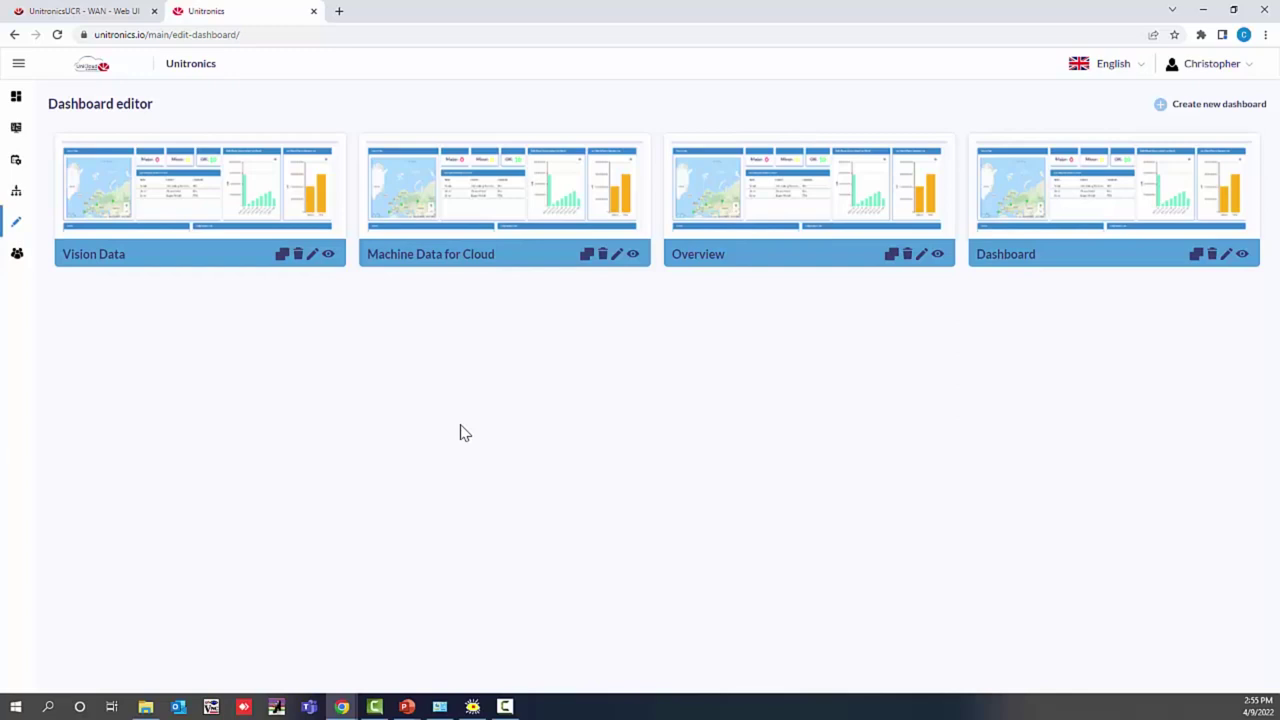
Step: Start a new dashboard and replace its default name with 'Vision Overview'
{"action": "left_click", "coordinate": [1160, 106]}
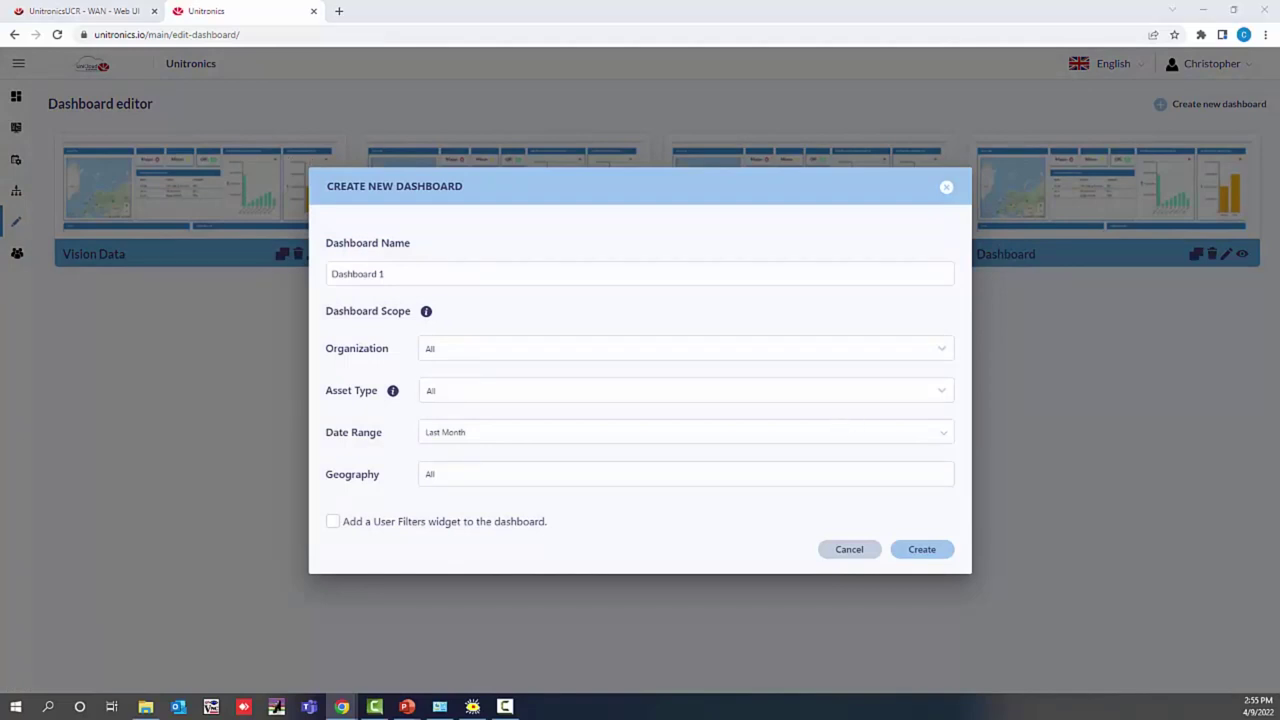
{"action": "left_click_drag", "start_coordinate": [483, 271], "coordinate": [287, 251]}
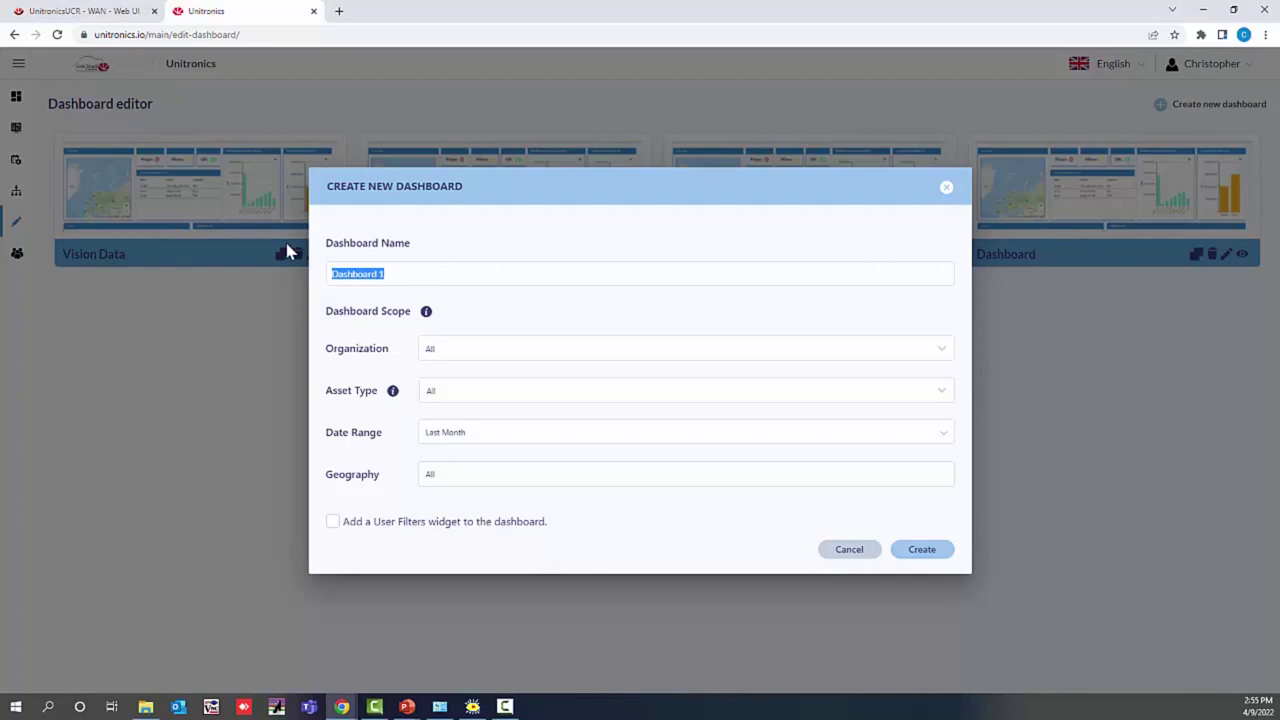
{"action": "type", "text": "Vision"}
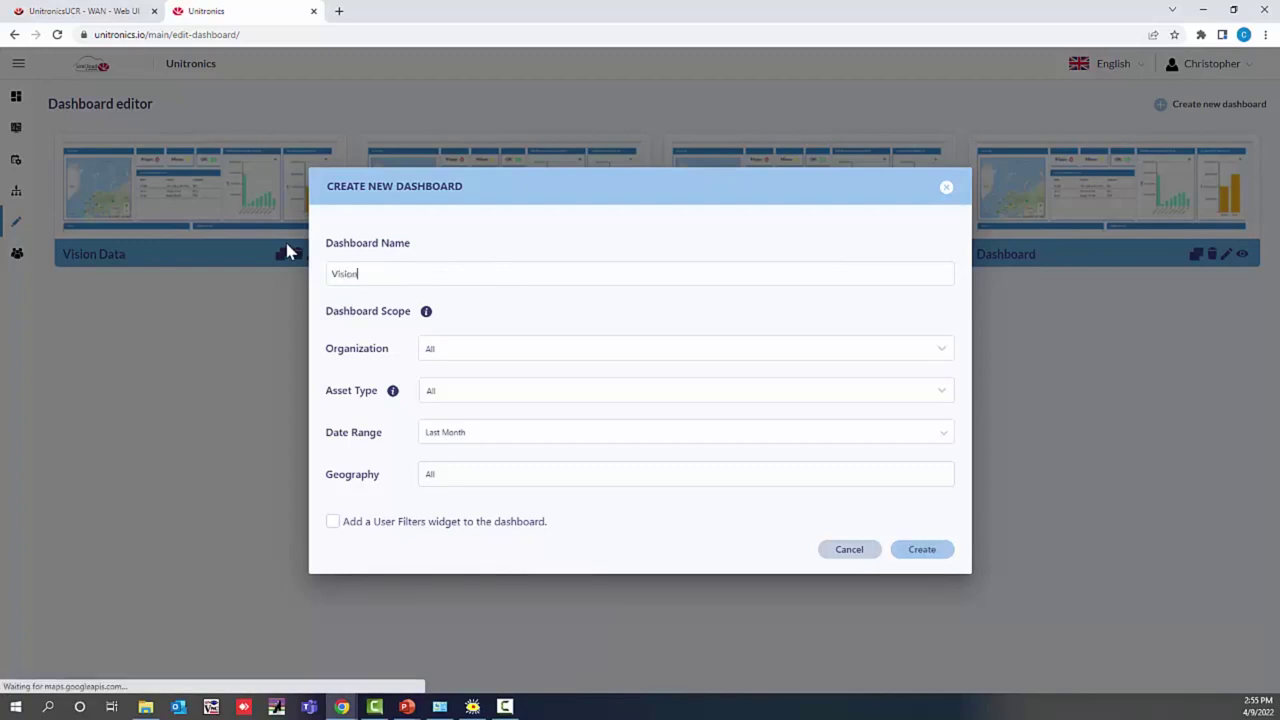
{"action": "type", "text": " Over"}
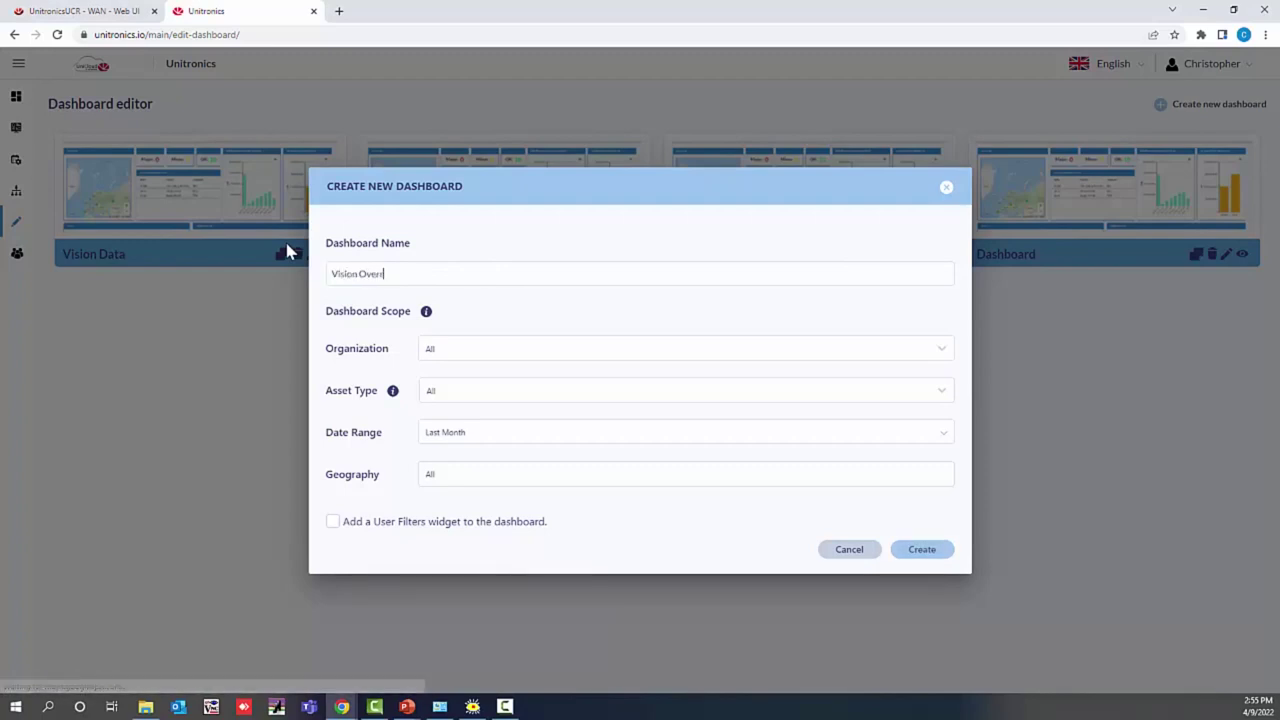
{"action": "type", "text": "view"}
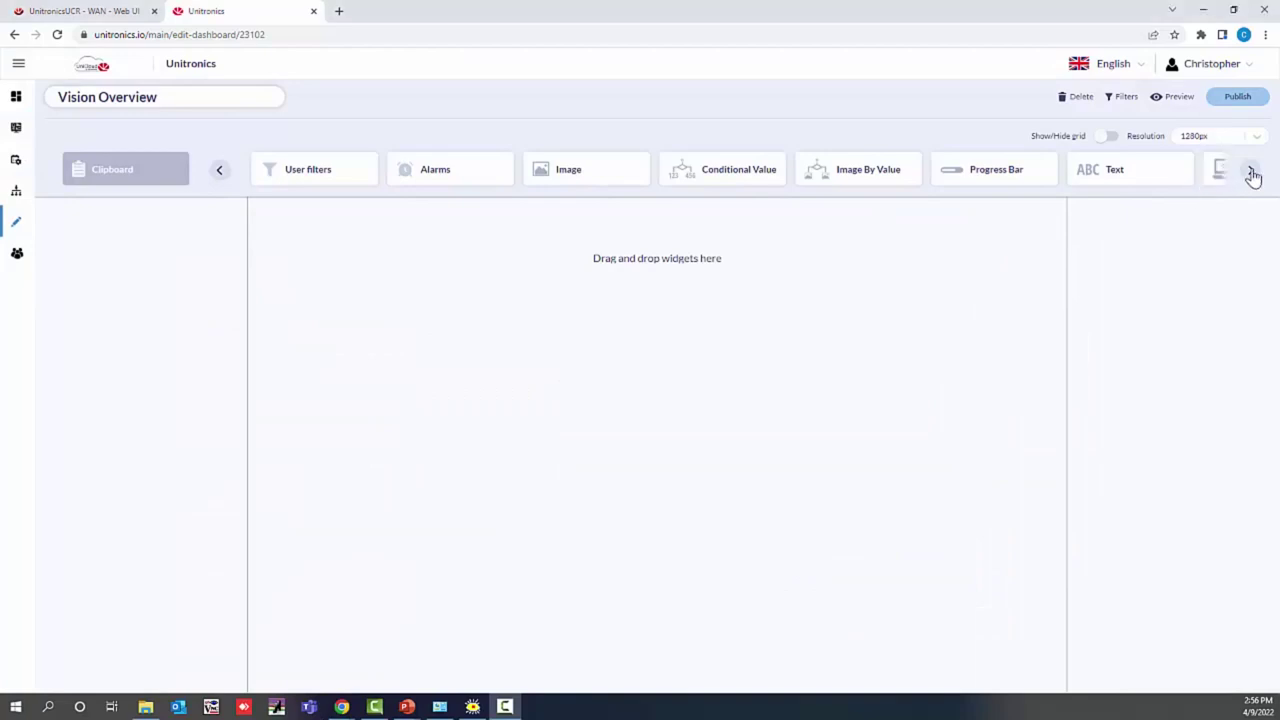
Step: Create the Vision Overview dashboard and drop a Map widget onto its canvas
{"action": "left_click", "coordinate": [1251, 175]}
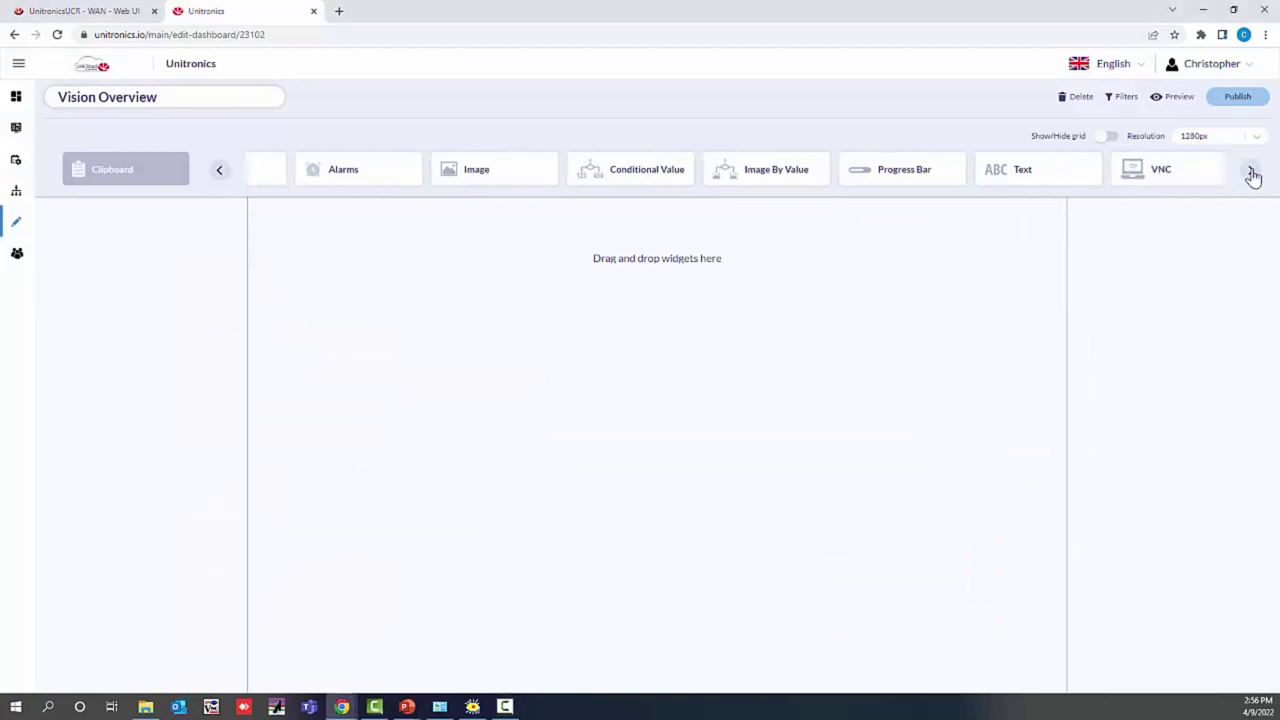
{"action": "left_click", "coordinate": [1252, 175]}
{"action": "left_click", "coordinate": [1252, 175]}
{"action": "left_click", "coordinate": [1252, 175]}
{"action": "left_click", "coordinate": [1252, 175]}
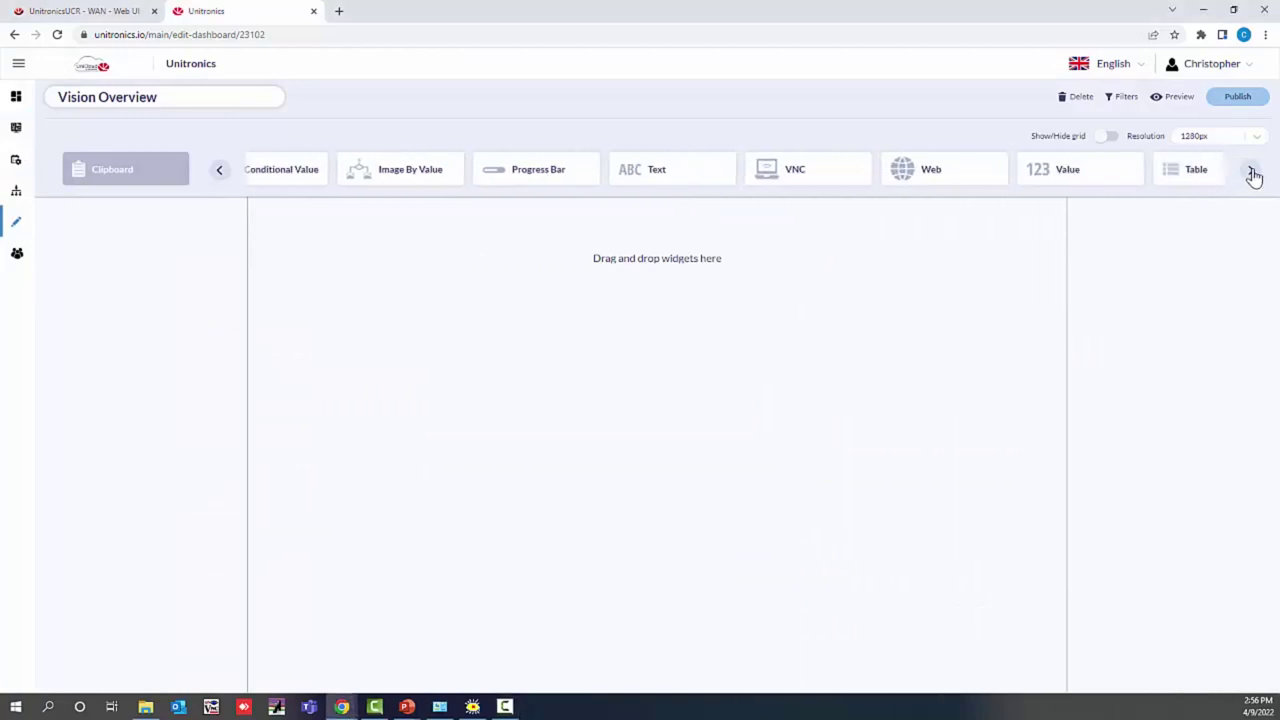
{"action": "left_click", "coordinate": [1252, 175]}
{"action": "left_click", "coordinate": [1252, 175]}
{"action": "left_click", "coordinate": [1252, 175]}
{"action": "left_click", "coordinate": [1252, 175]}
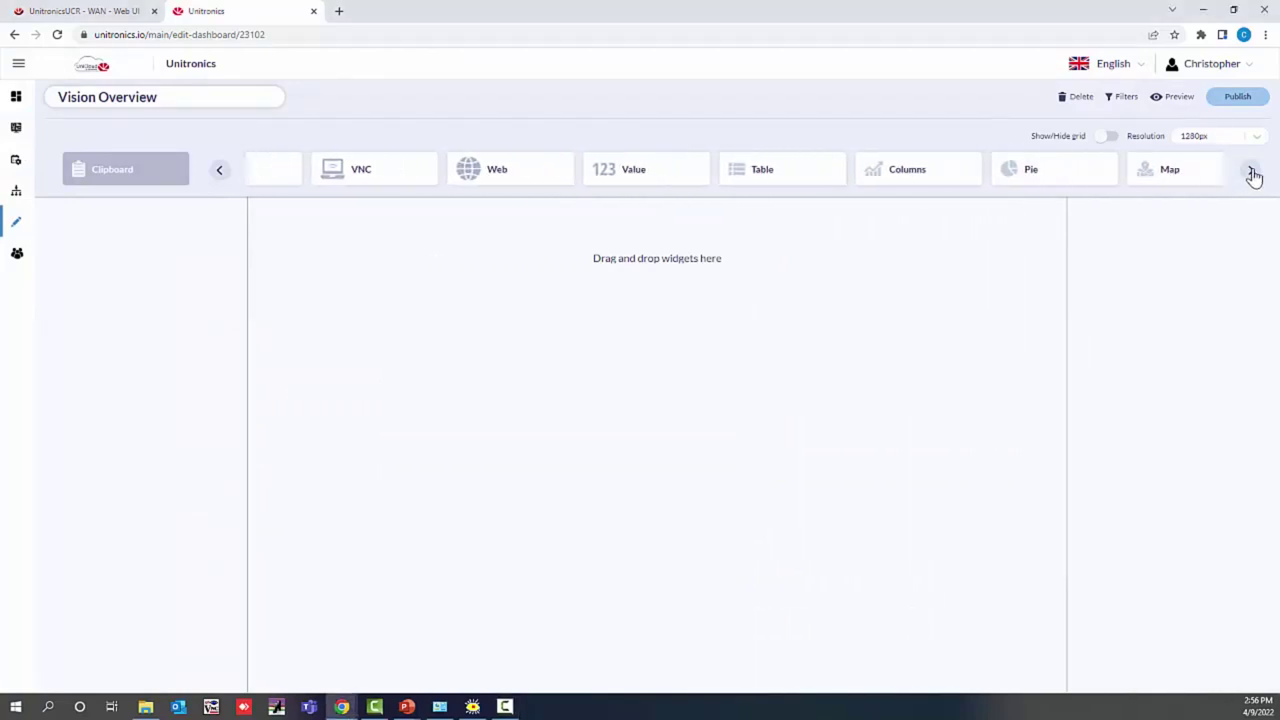
{"action": "left_click_drag", "start_coordinate": [1160, 169], "coordinate": [1103, 203]}
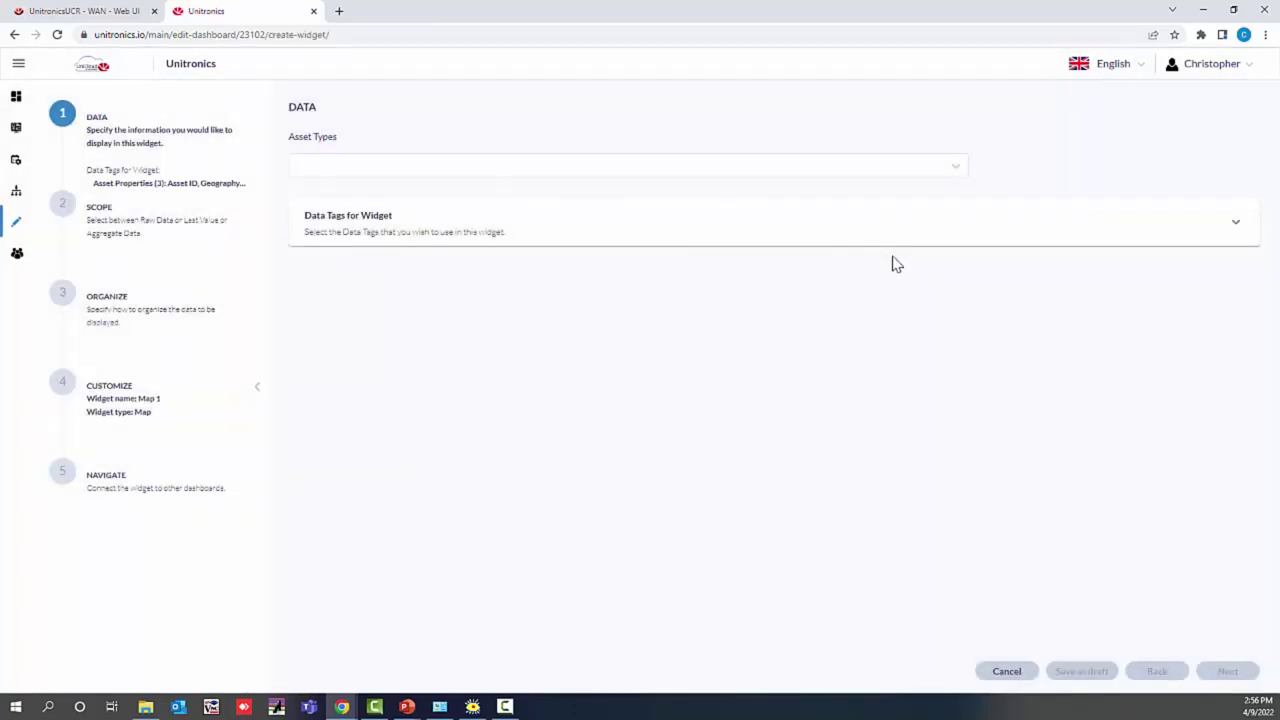
Step: Set the map's asset type to V570 Visi Webinar, review its tag data, and reach the Last Value scope
{"action": "left_click", "coordinate": [562, 167]}
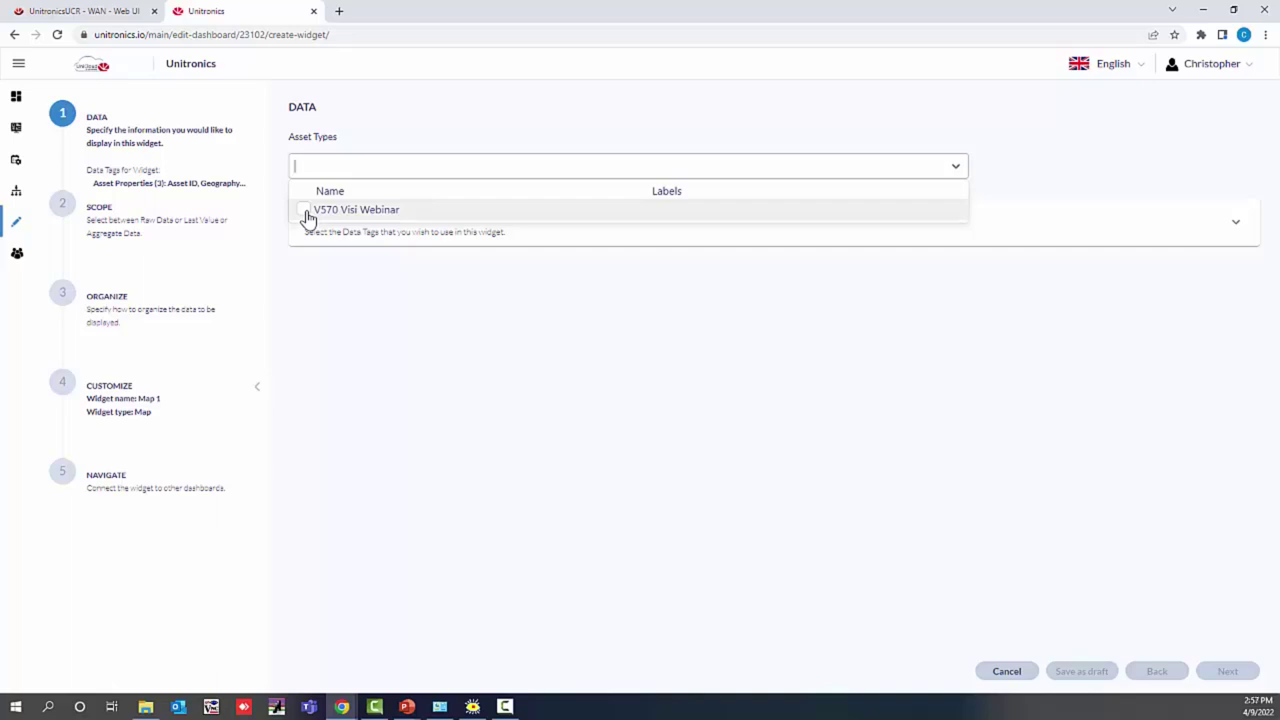
{"action": "left_click", "coordinate": [307, 214]}
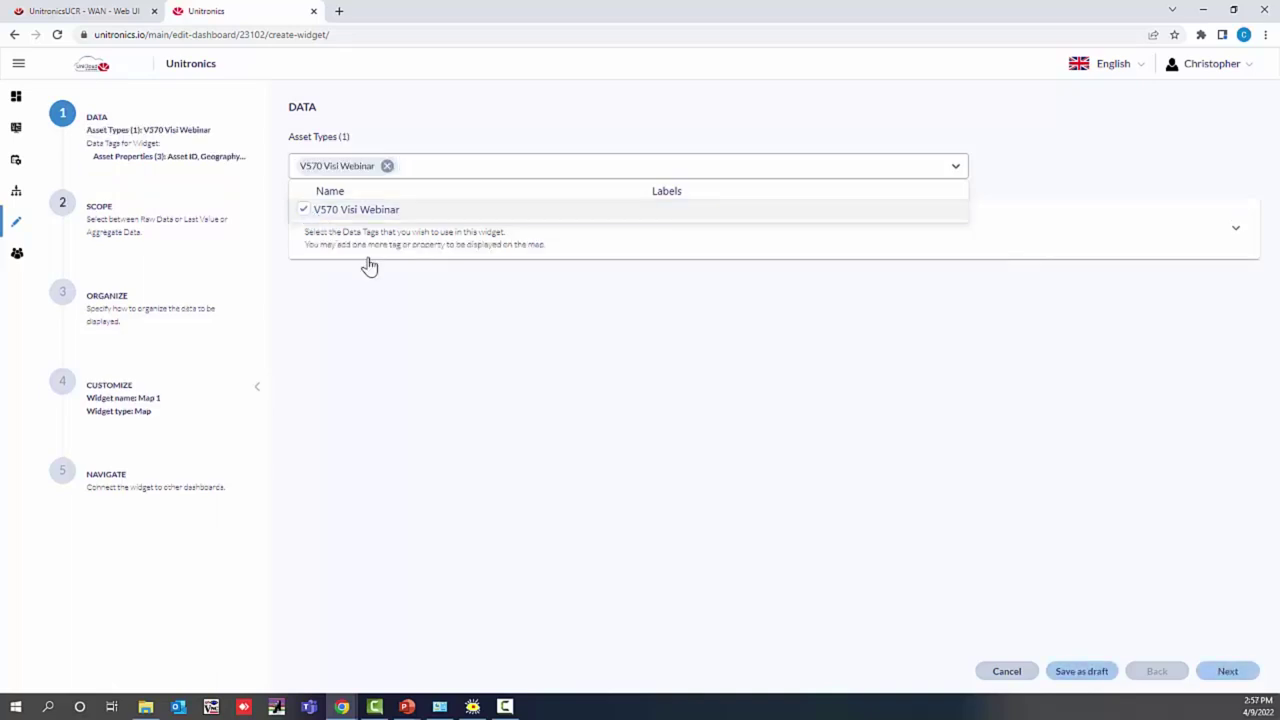
{"action": "left_click", "coordinate": [643, 299]}
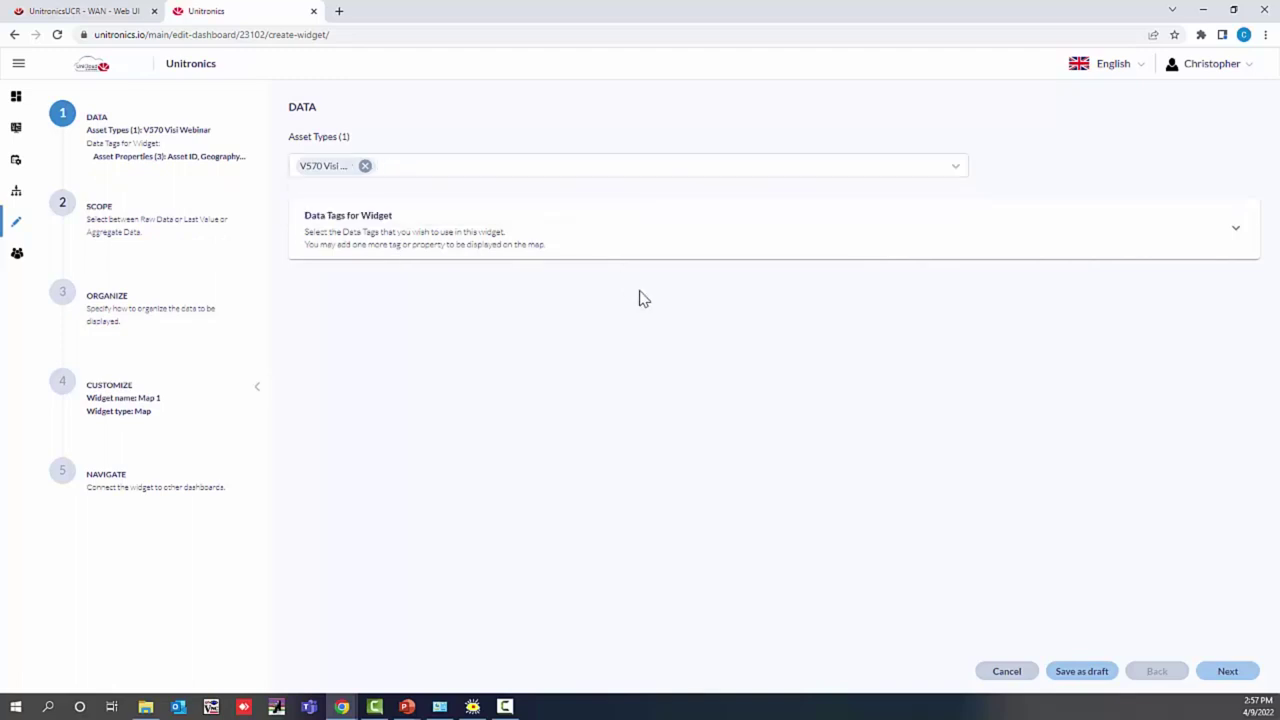
{"action": "left_click", "coordinate": [596, 250]}
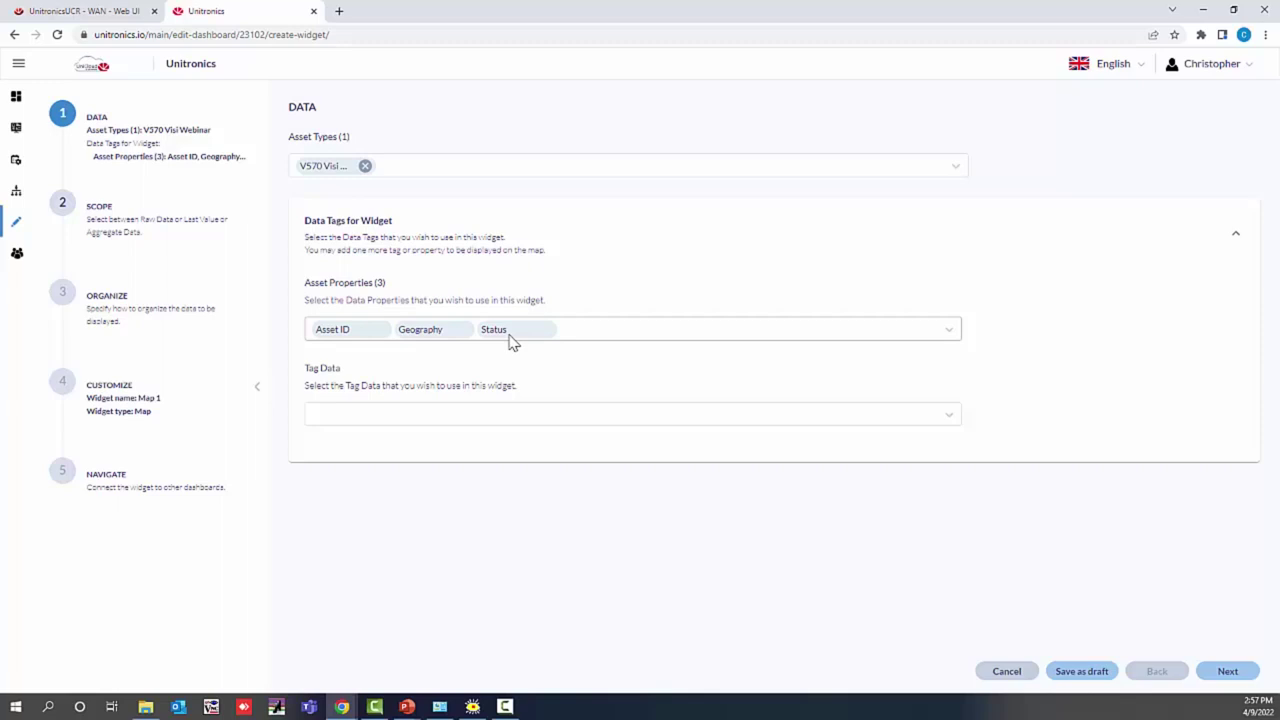
{"action": "left_click", "coordinate": [698, 416]}
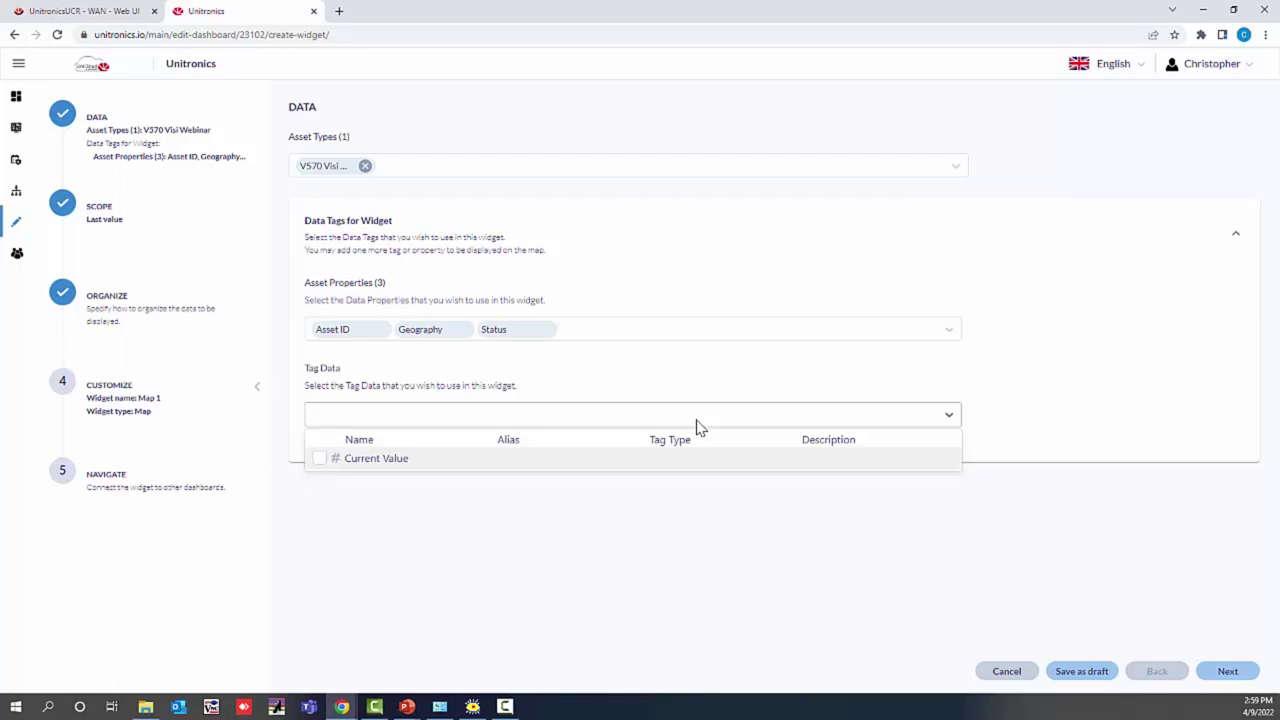
{"action": "left_click", "coordinate": [1234, 674]}
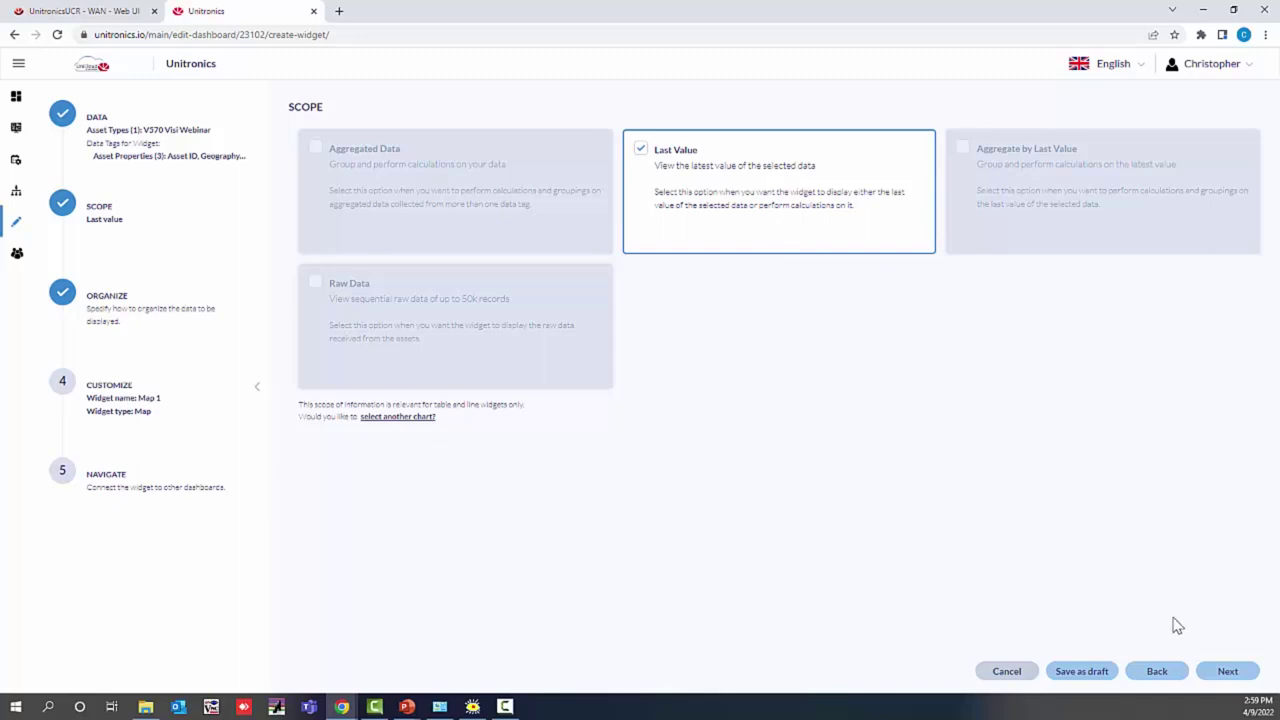
Step: Rename the map widget from 'Map 1' to 'Location' and continue to Navigation
{"action": "left_click", "coordinate": [1226, 676]}
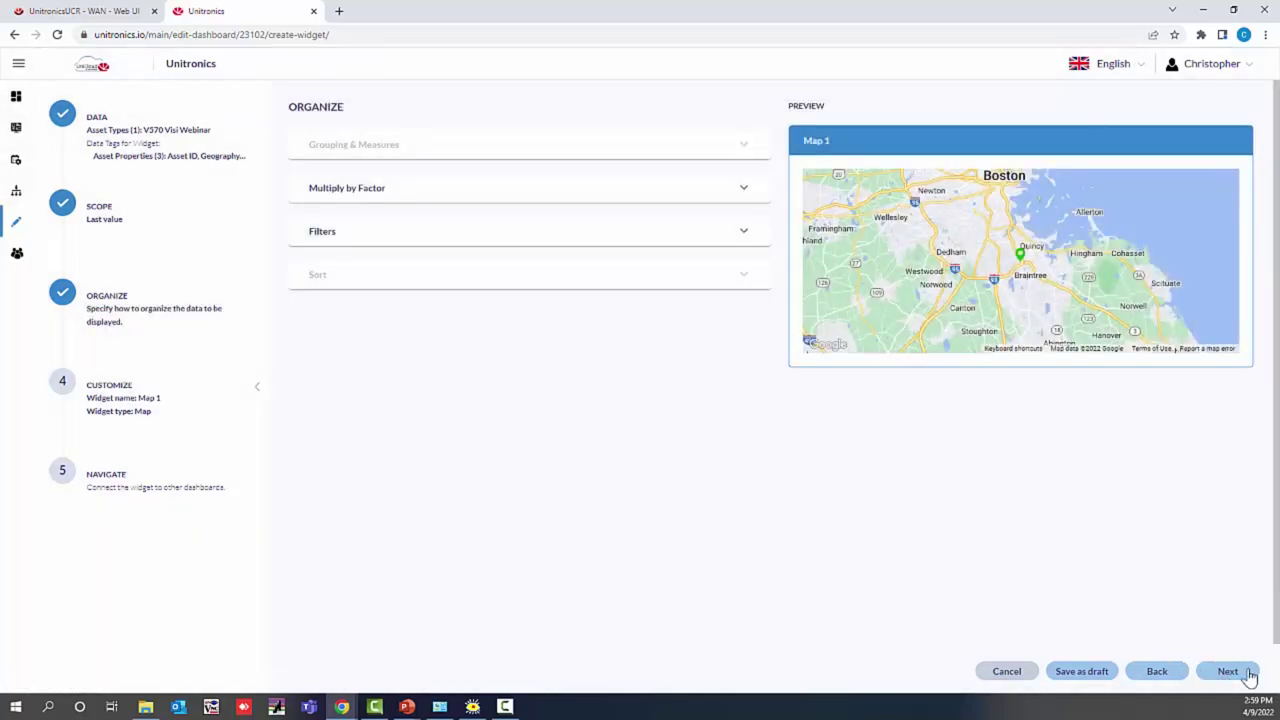
{"action": "left_click", "coordinate": [1246, 676]}
{"action": "triple_click", "coordinate": [403, 169]}
{"action": "key", "text": "BackSpace"}
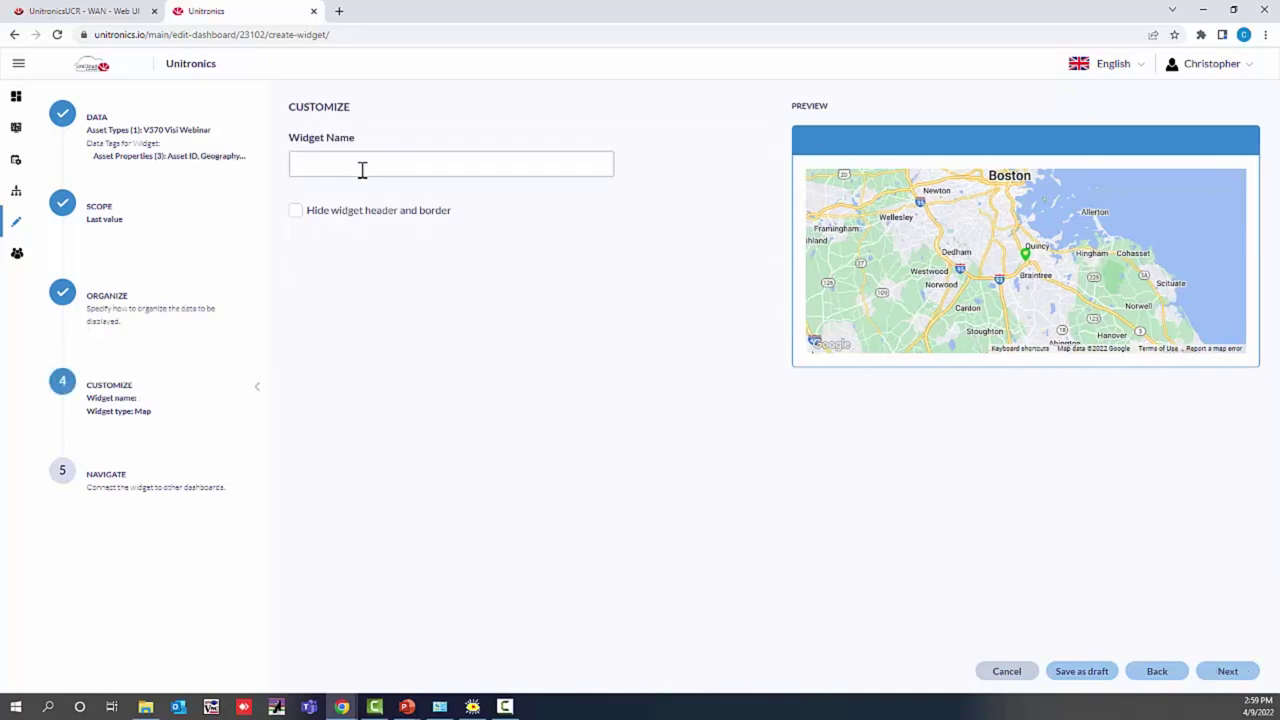
{"action": "type", "text": "Location"}
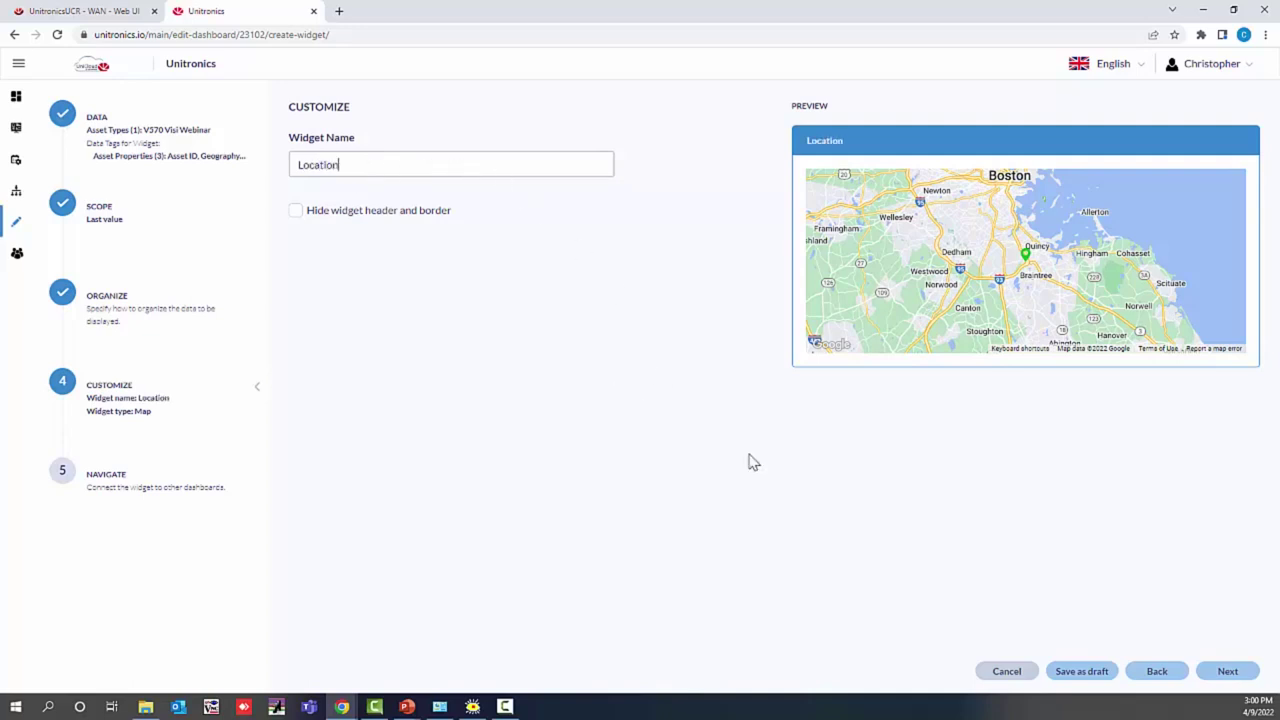
{"action": "left_click", "coordinate": [1226, 674]}
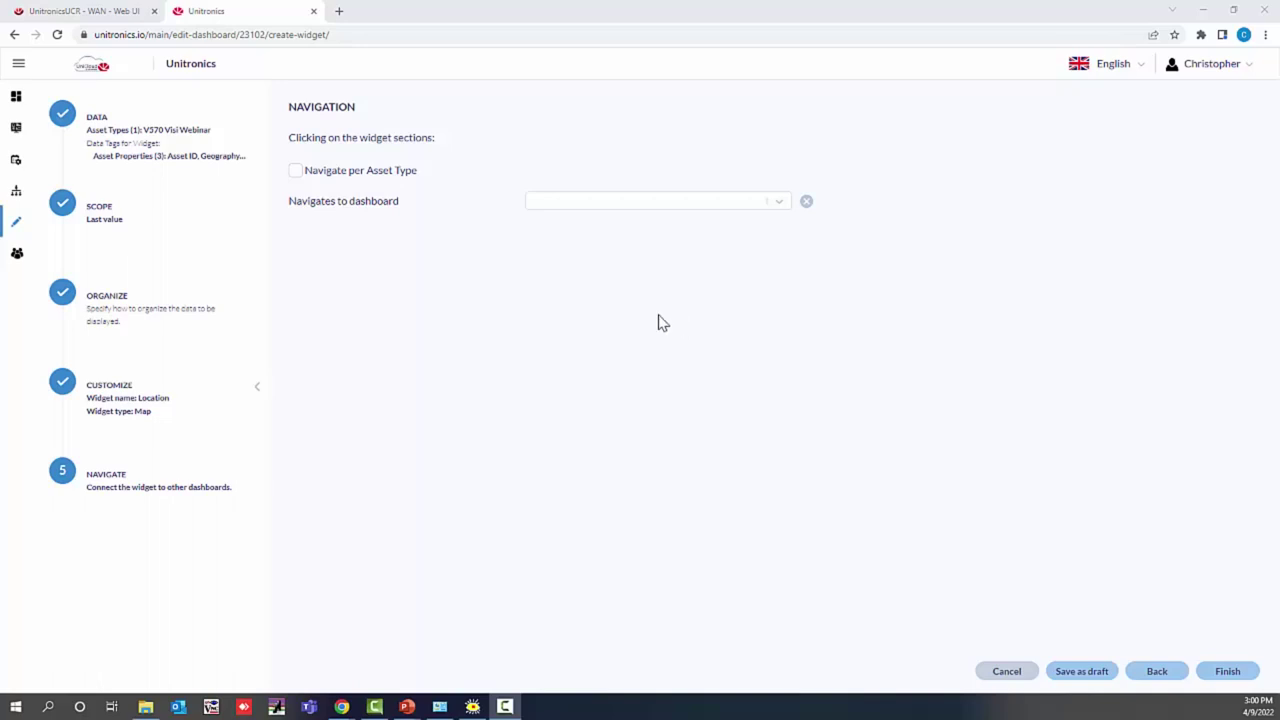
Step: Link the map per asset type to the Vision Data dashboard, filtered by Asset ID
{"action": "left_click", "coordinate": [295, 172]}
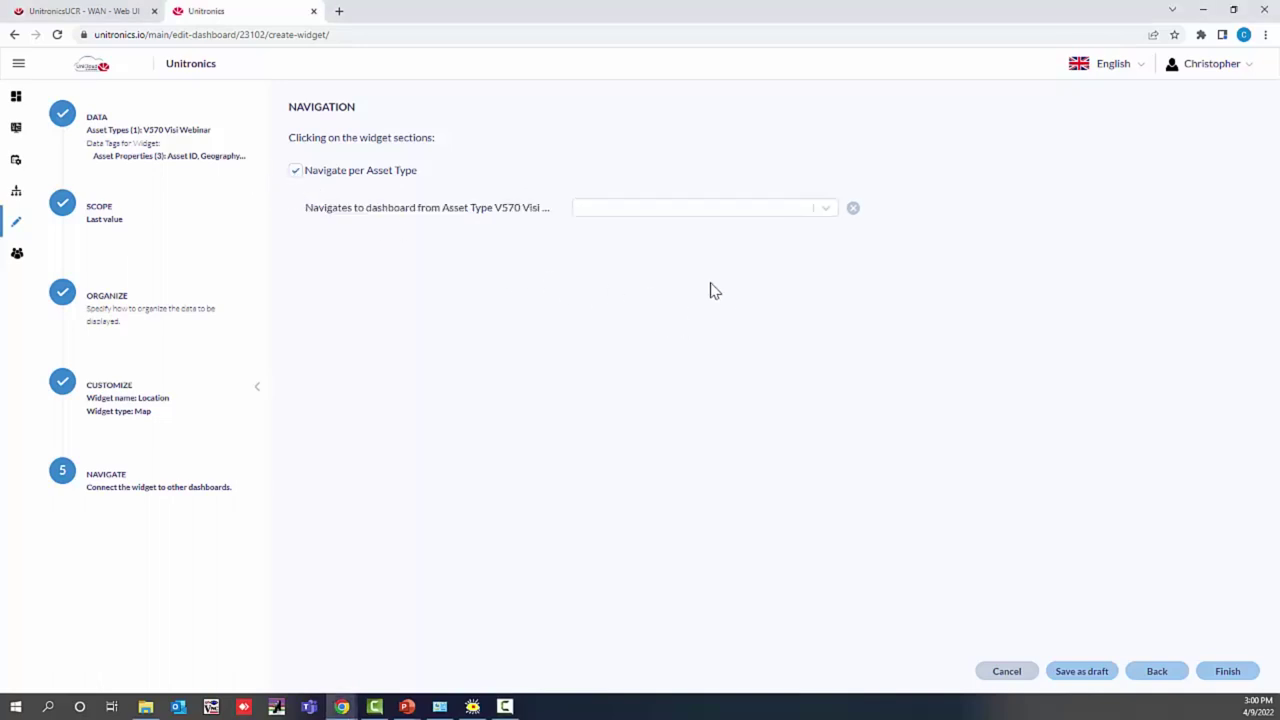
{"action": "left_click", "coordinate": [721, 210]}
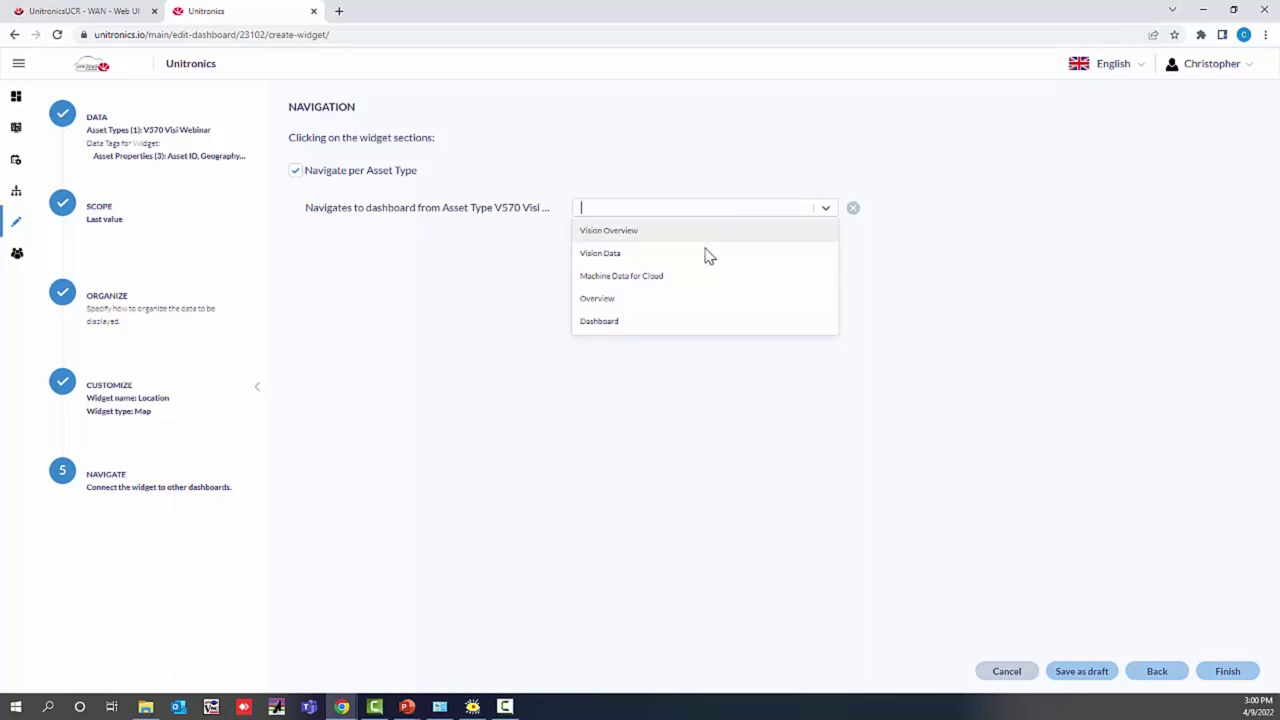
{"action": "left_click", "coordinate": [706, 255]}
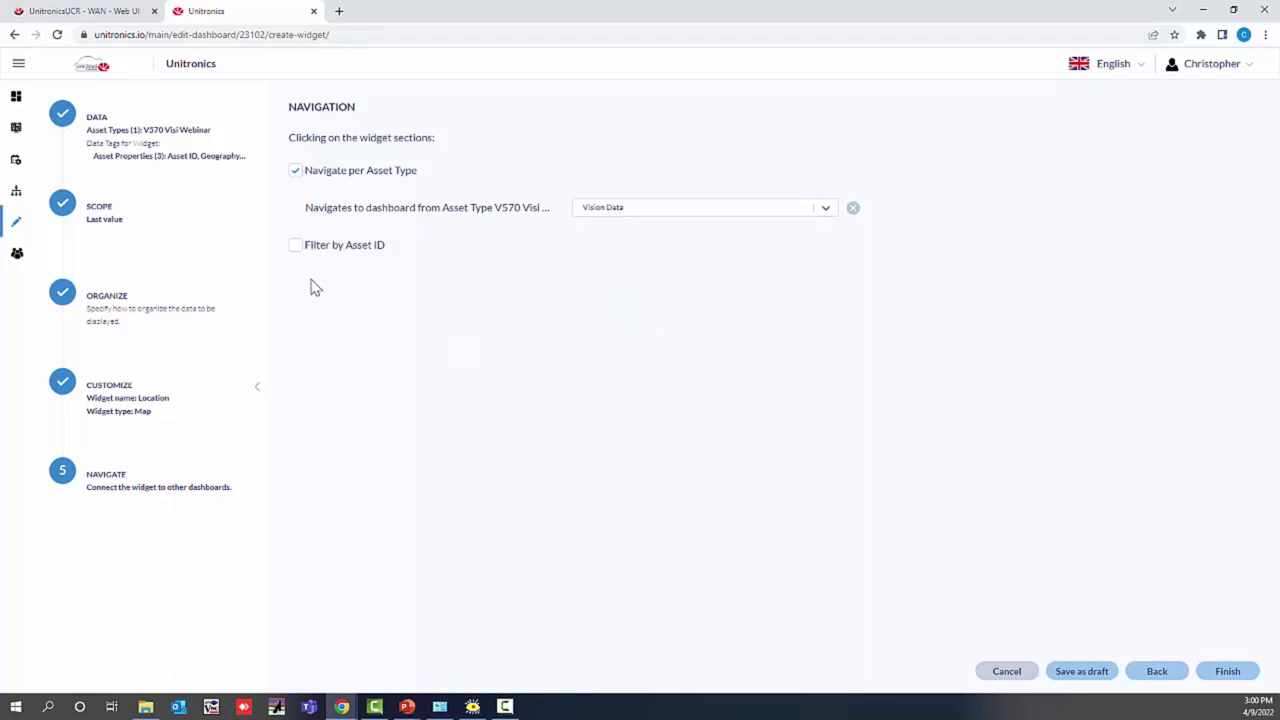
{"action": "left_click", "coordinate": [296, 247]}
Step: Place the Location map on Vision Overview, widening it to full canvas width and much taller
{"action": "left_click", "coordinate": [1245, 680]}
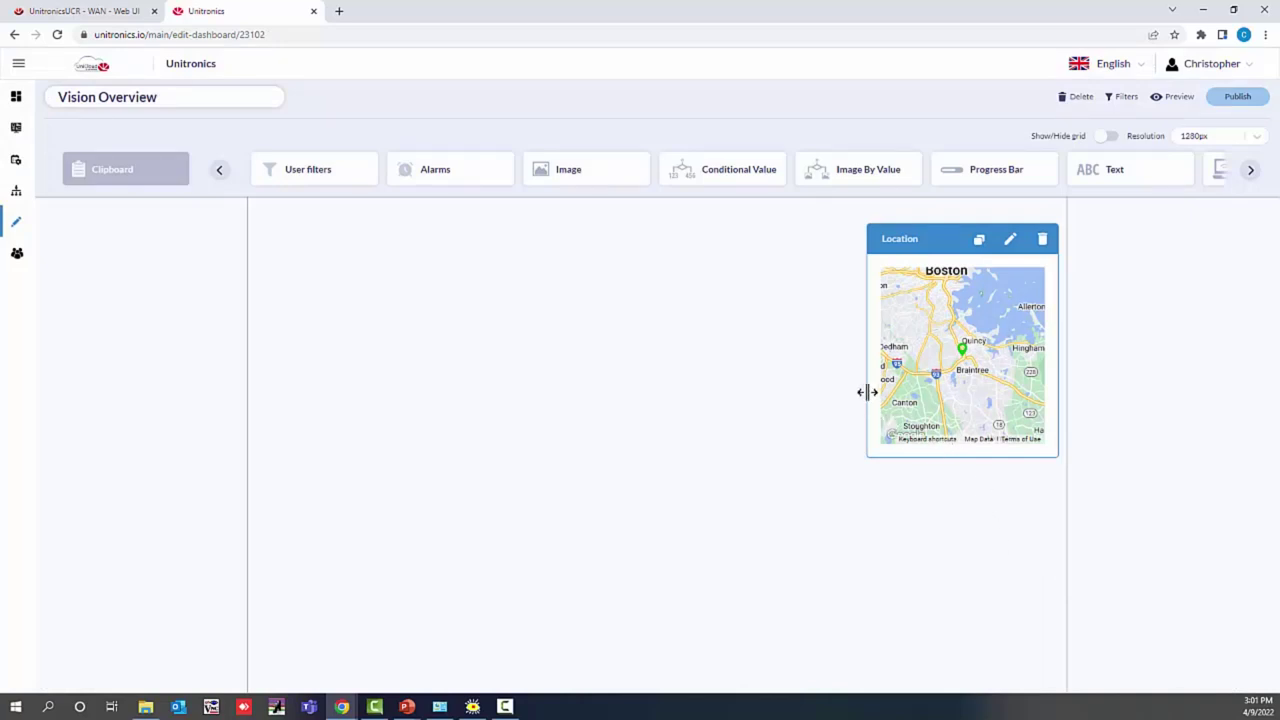
{"action": "left_click_drag", "start_coordinate": [862, 391], "coordinate": [246, 366]}
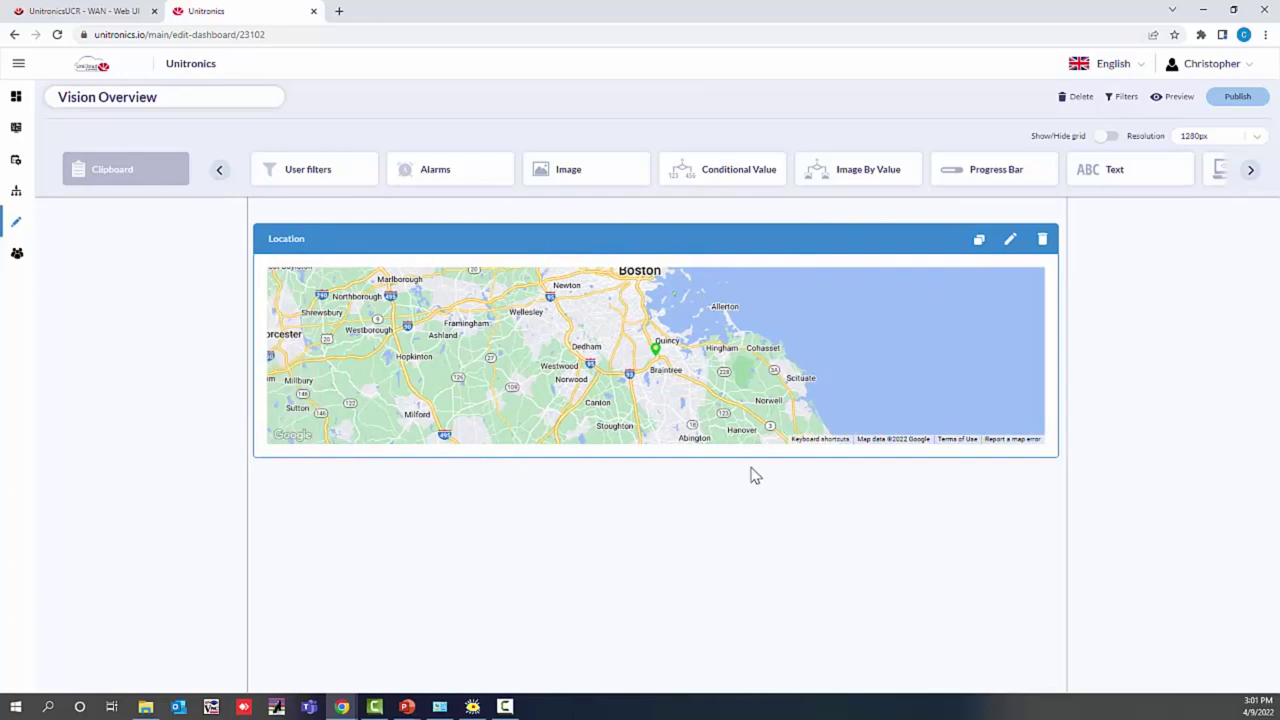
{"action": "left_click_drag", "start_coordinate": [748, 456], "coordinate": [846, 640]}
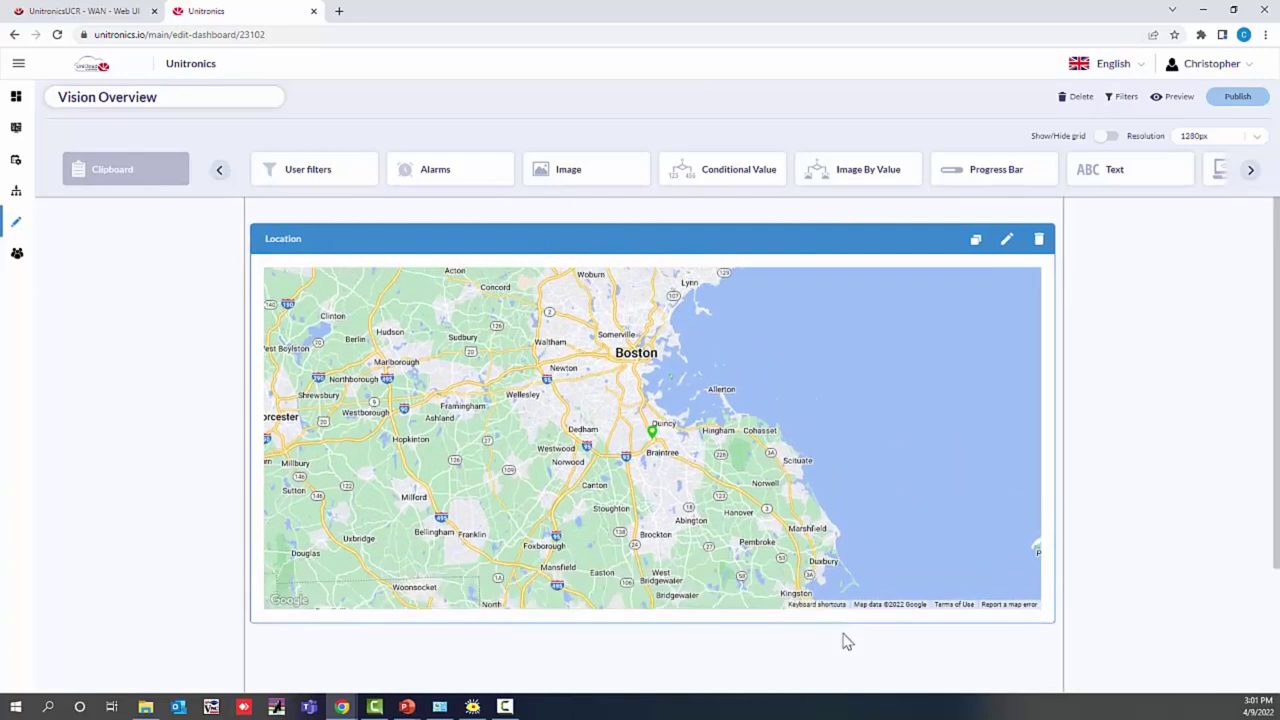
Step: Publish the Vision Overview dashboard and confirm the publish dialog
{"action": "left_click", "coordinate": [1238, 98]}
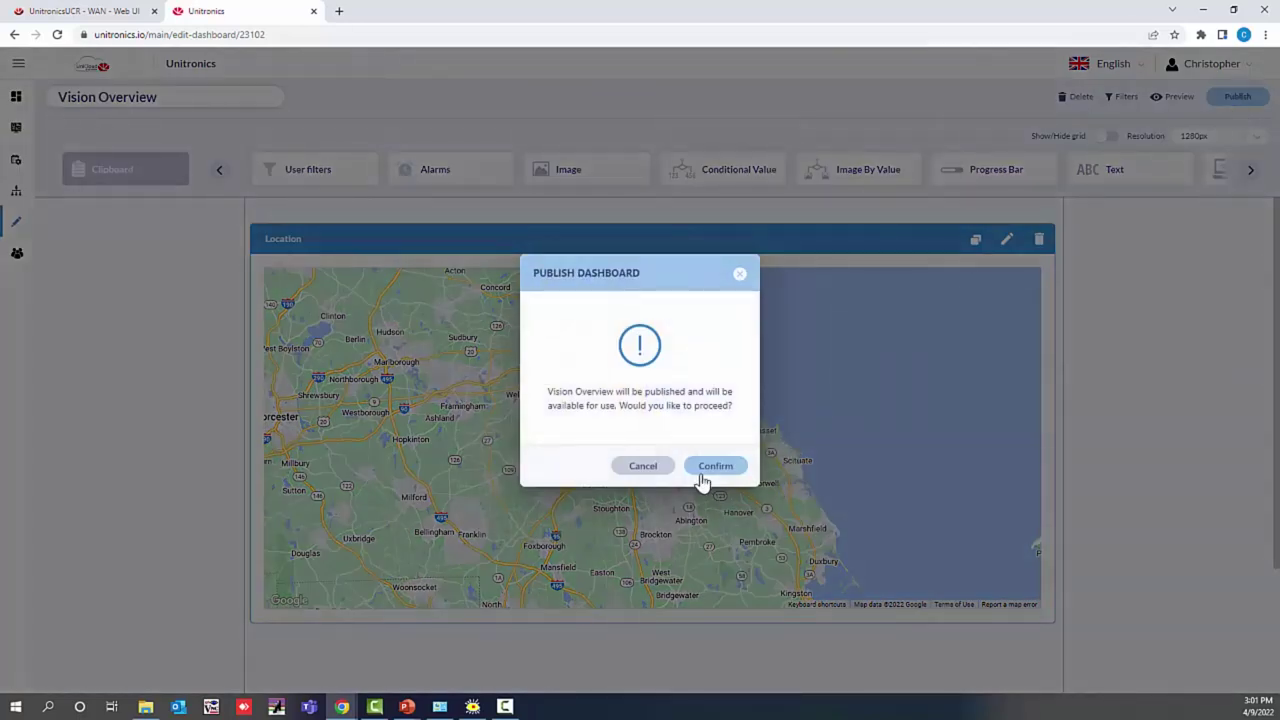
{"action": "left_click", "coordinate": [715, 467]}
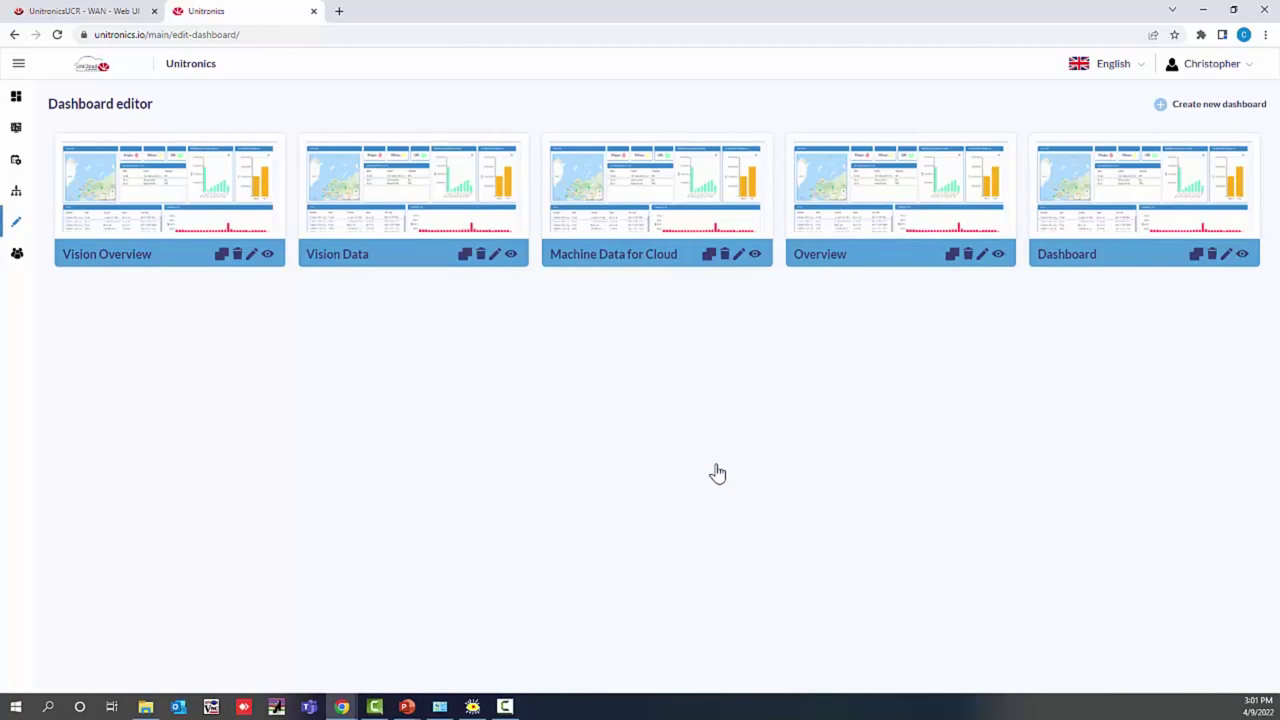
Step: Preview Vision Overview and follow the V570 Vision Web map marker near Quincy to Vision Data
{"action": "left_click", "coordinate": [268, 257]}
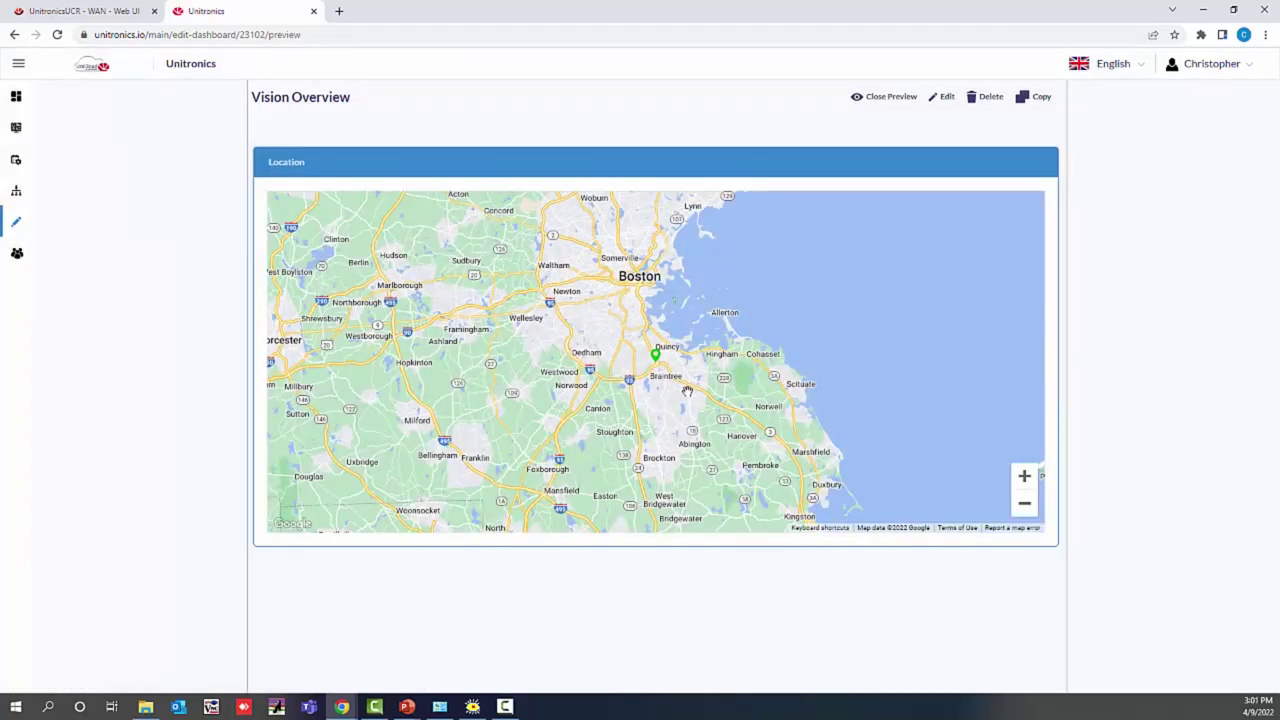
{"action": "left_click", "coordinate": [656, 362]}
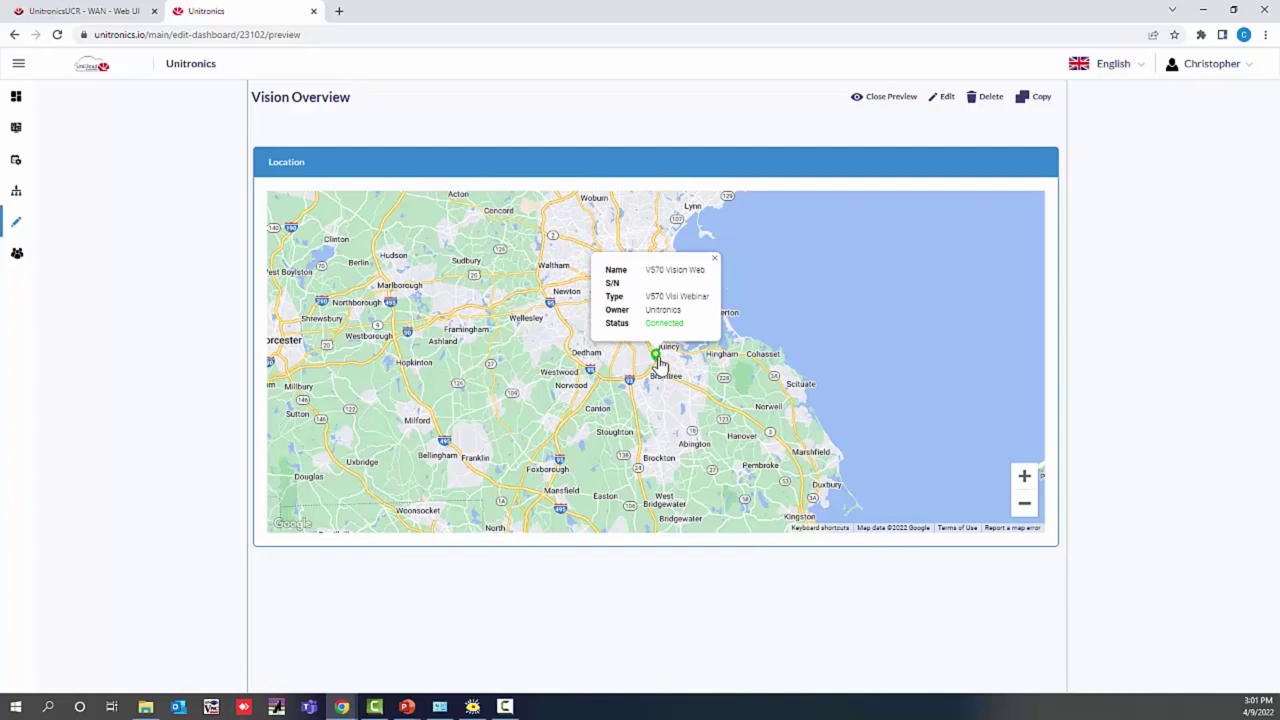
{"action": "left_click", "coordinate": [656, 362]}
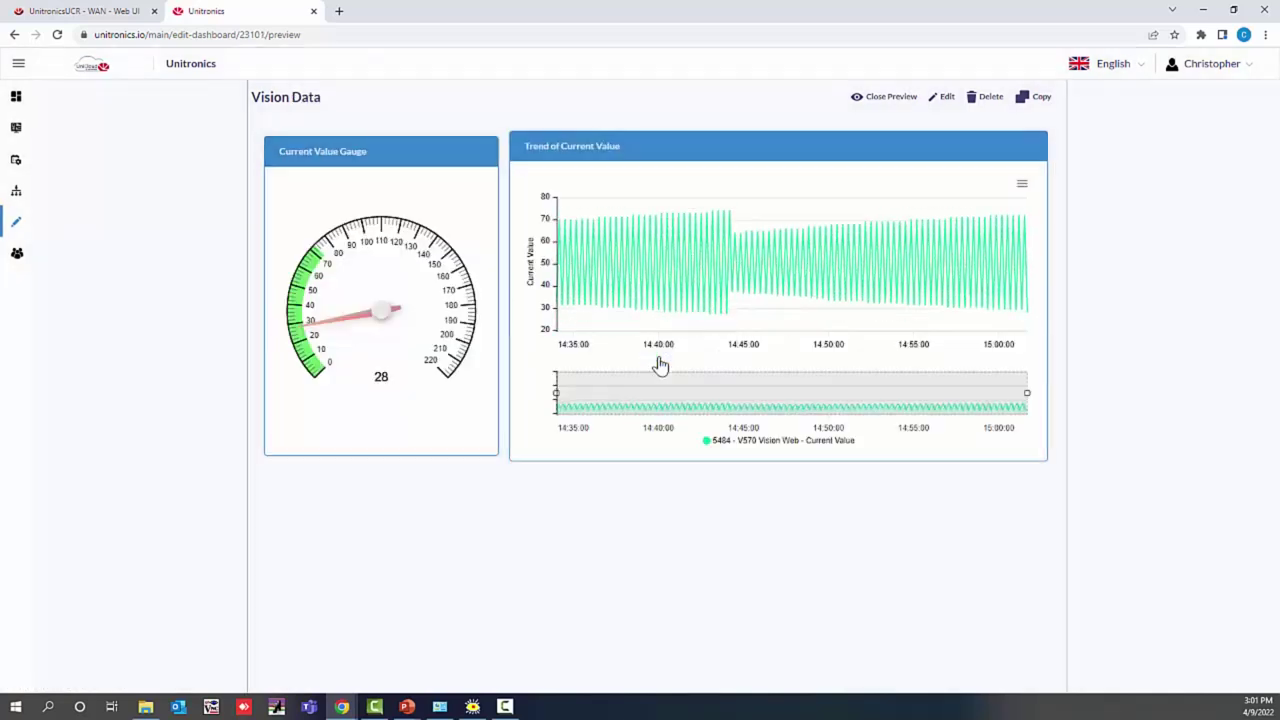